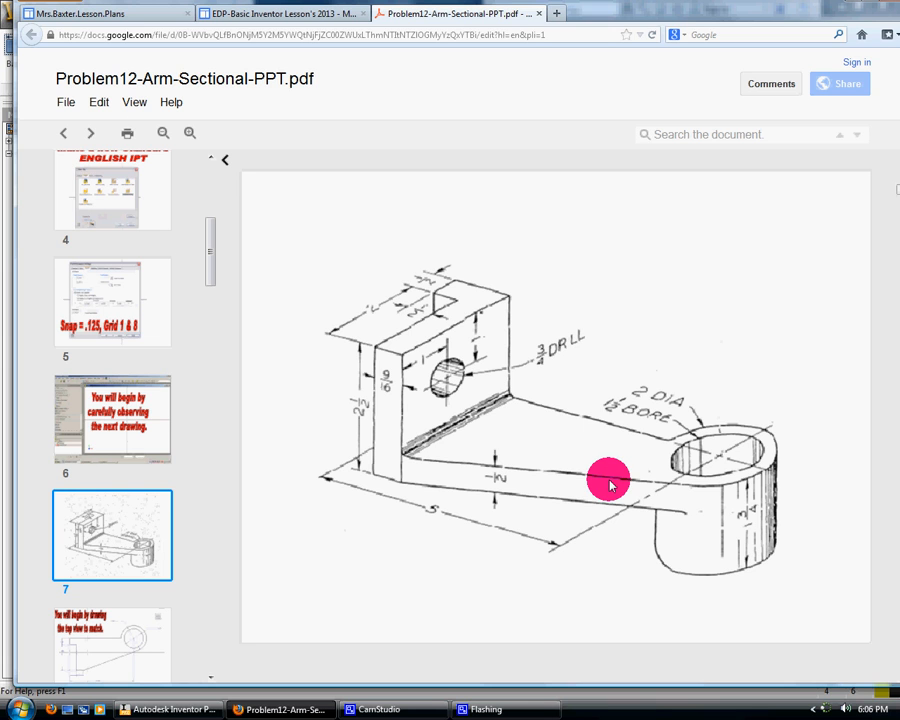
Review the slides showing the arm's dimensioned pictorial, its top-view sketch and the base extrusion
{"action": "left_click", "coordinate": [114, 638]}
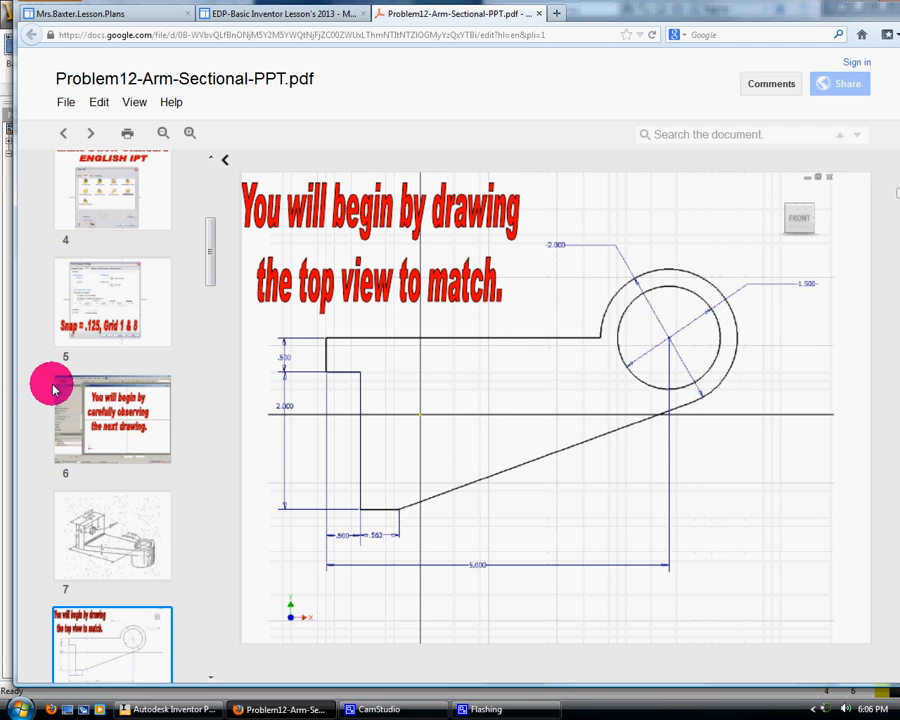
{"action": "scroll", "coordinate": [132, 580], "scroll_direction": "down", "scroll_amount": 2}
{"action": "scroll", "coordinate": [131, 585], "scroll_direction": "down", "scroll_amount": 2}
{"action": "left_click", "coordinate": [120, 576]}
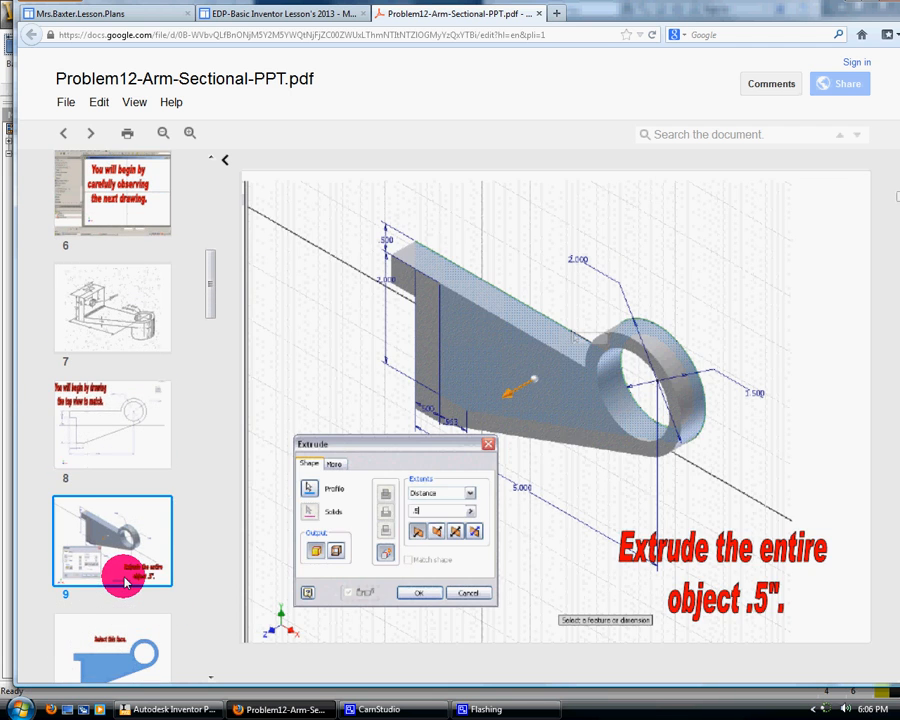
{"action": "scroll", "coordinate": [122, 580], "scroll_direction": "up", "scroll_amount": 6}
{"action": "scroll", "coordinate": [124, 580], "scroll_direction": "up", "scroll_amount": 1}
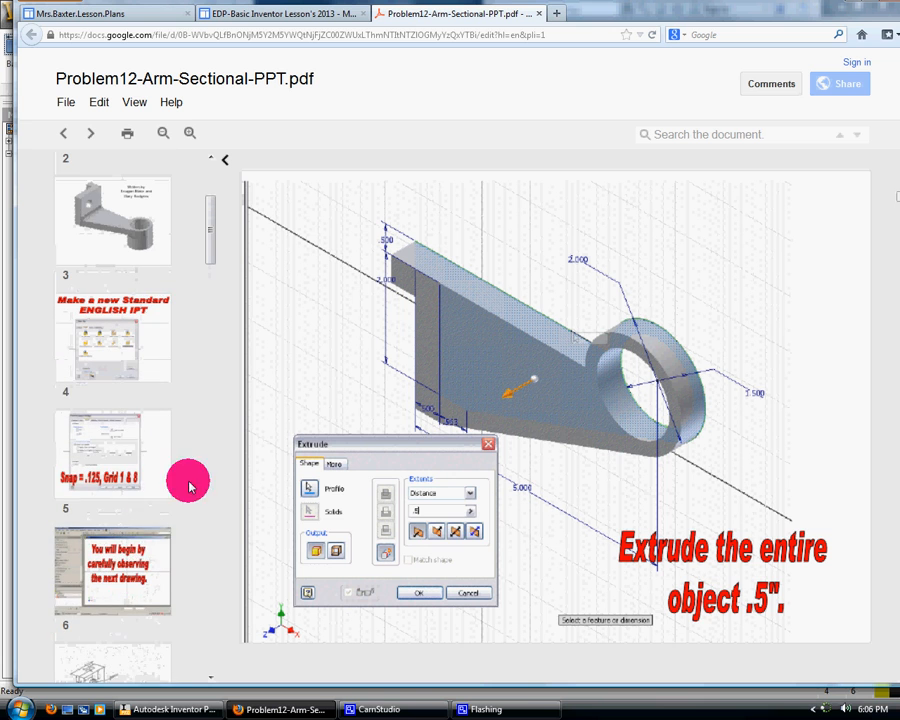
{"action": "left_click", "coordinate": [152, 568]}
{"action": "scroll", "coordinate": [148, 560], "scroll_direction": "down", "scroll_amount": 2}
{"action": "scroll", "coordinate": [143, 552], "scroll_direction": "down", "scroll_amount": 1}
{"action": "left_click", "coordinate": [137, 542]}
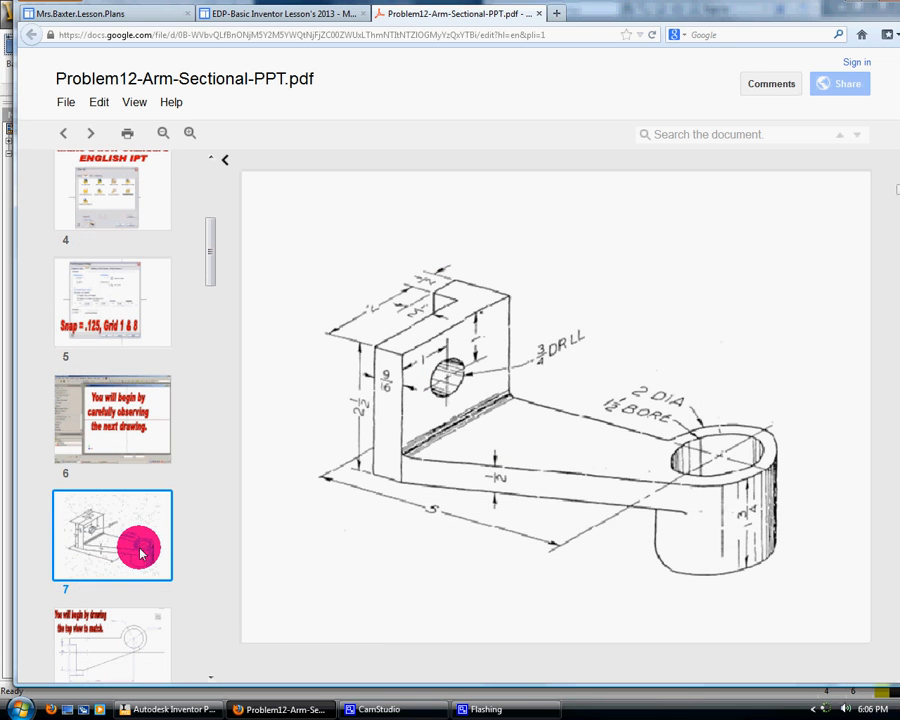
{"action": "scroll", "coordinate": [150, 572], "scroll_direction": "down", "scroll_amount": 1}
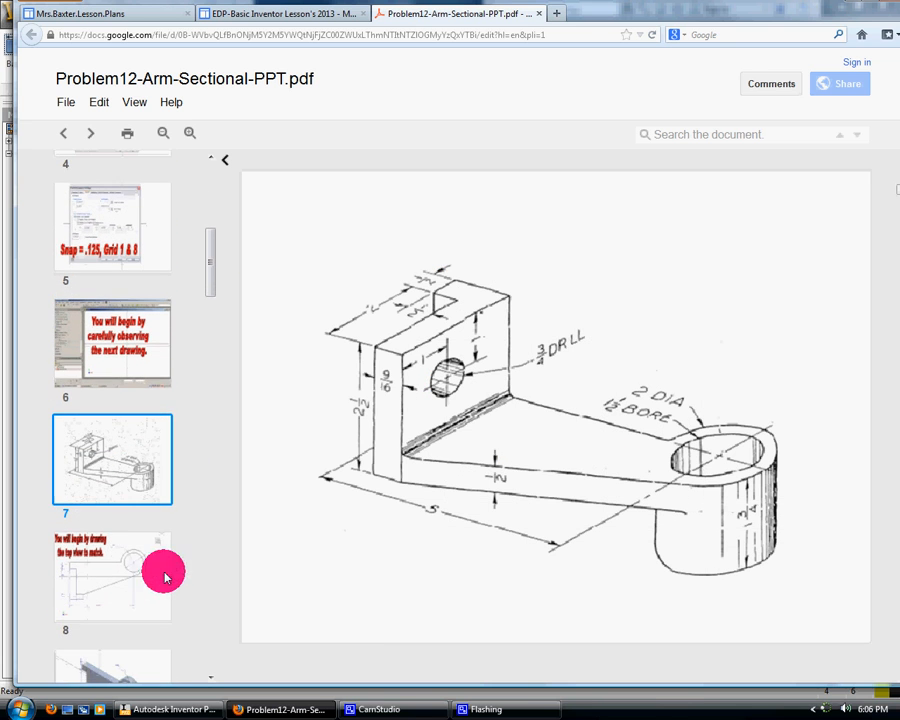
Switch to Inventor and create a new part from the English Standard (in).ipt template
{"action": "left_click", "coordinate": [752, 14]}
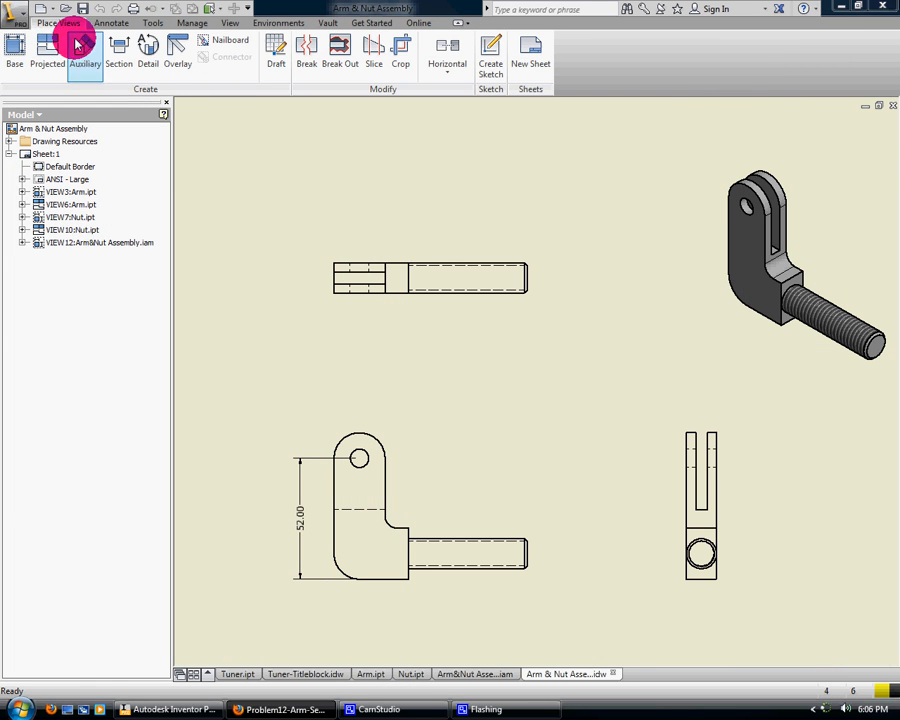
{"action": "left_click", "coordinate": [40, 8]}
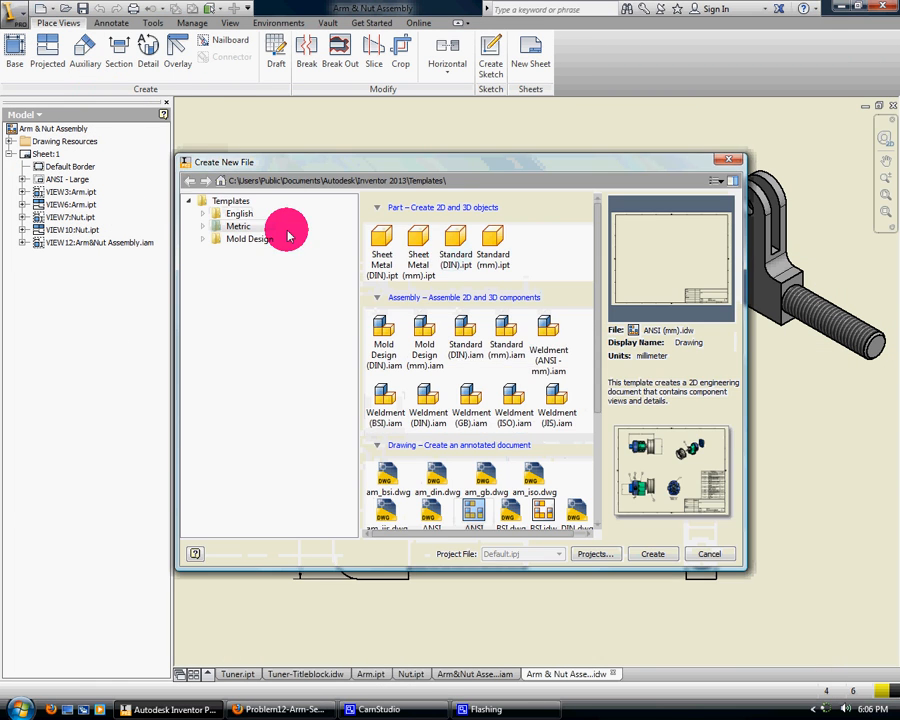
{"action": "left_click", "coordinate": [239, 213]}
{"action": "left_click", "coordinate": [412, 245]}
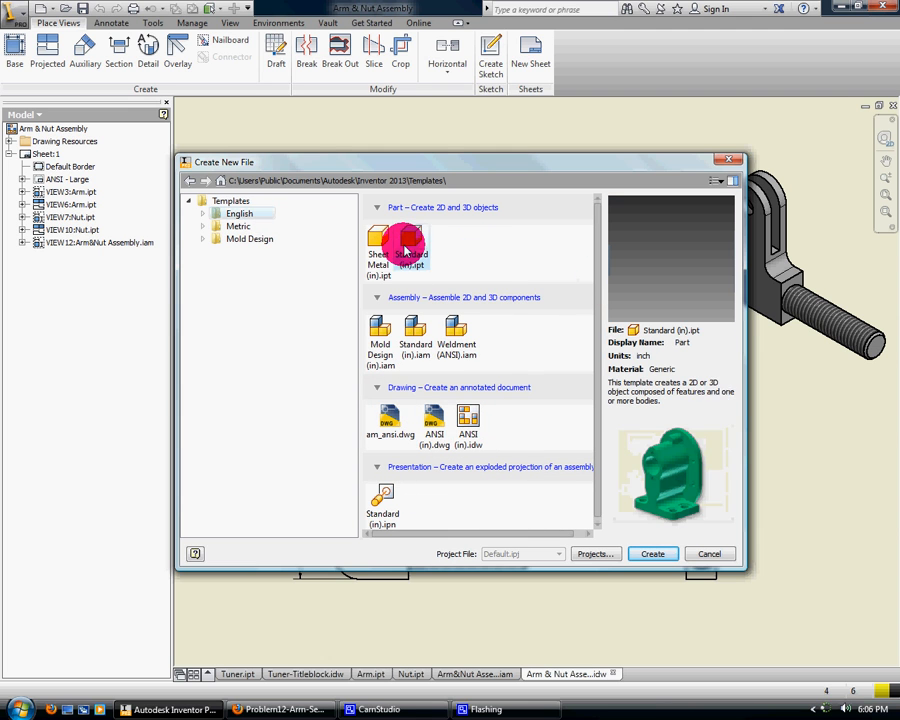
{"action": "left_click", "coordinate": [655, 552]}
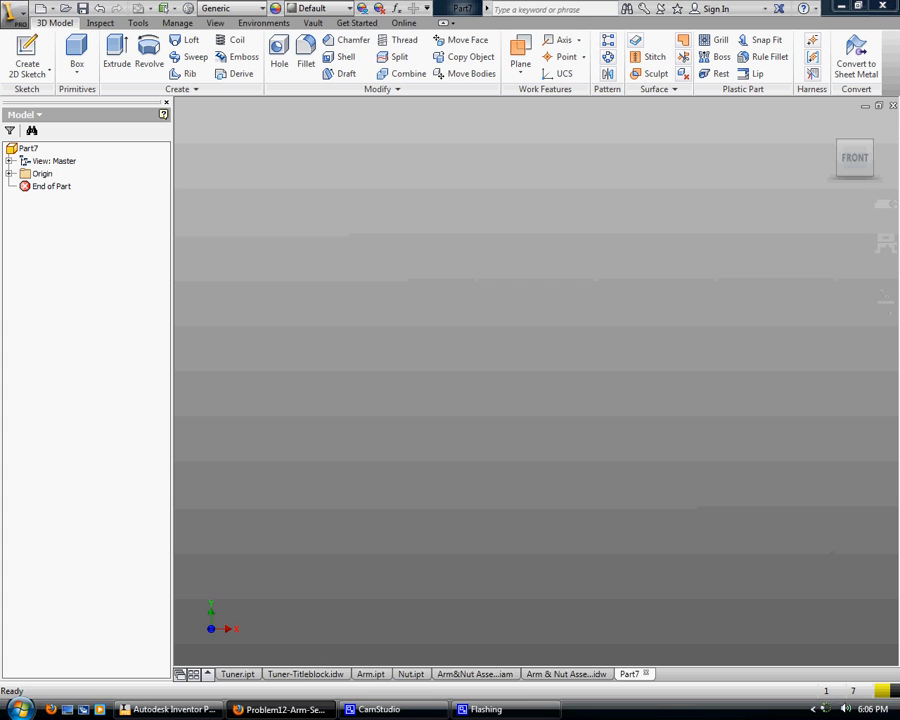
Start a 2D sketch on the horizontal origin plane
{"action": "left_click", "coordinate": [35, 62]}
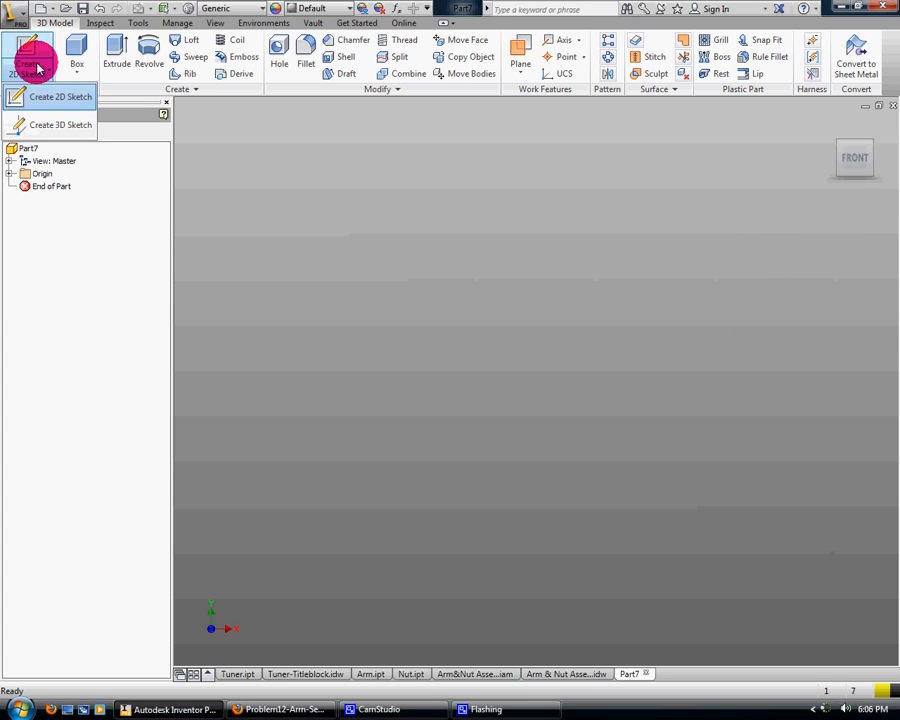
{"action": "left_click", "coordinate": [32, 96]}
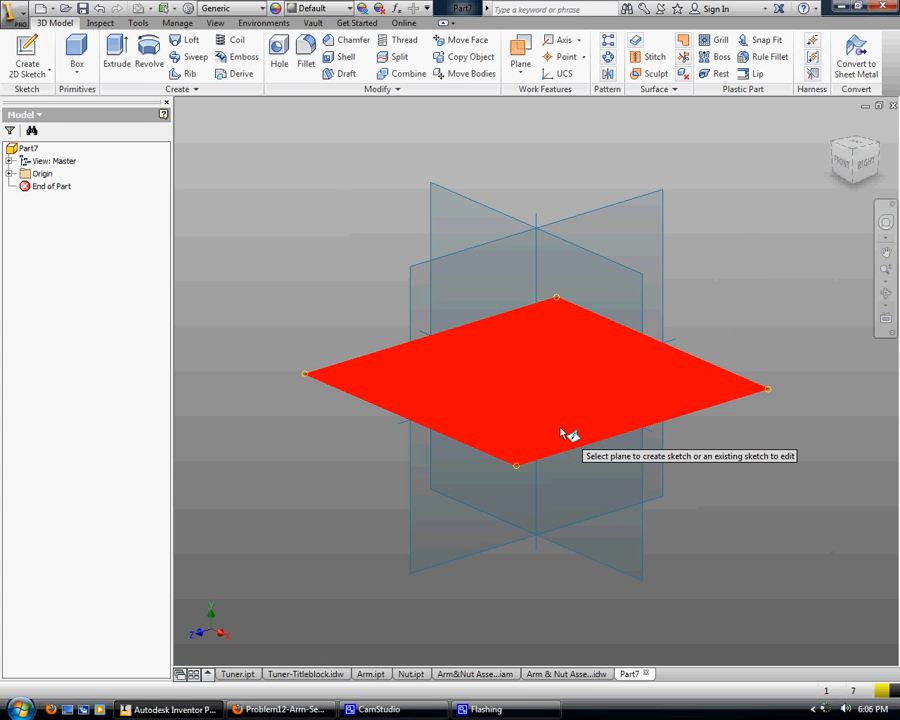
{"action": "left_click", "coordinate": [562, 430]}
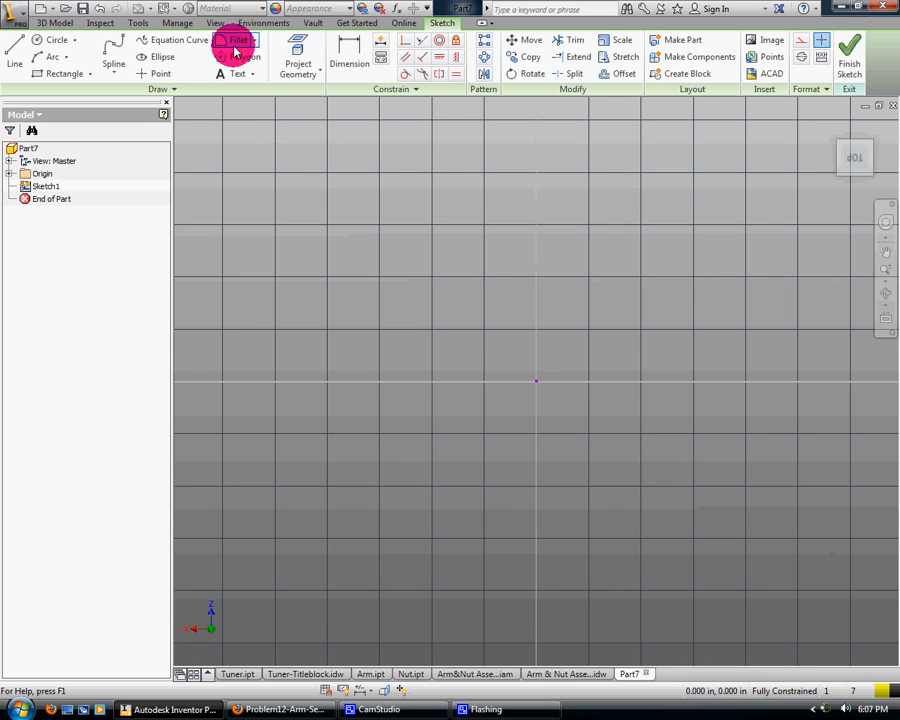
Turn off the display of grid lines in the application's sketch options and apply the change
{"action": "left_click", "coordinate": [140, 22]}
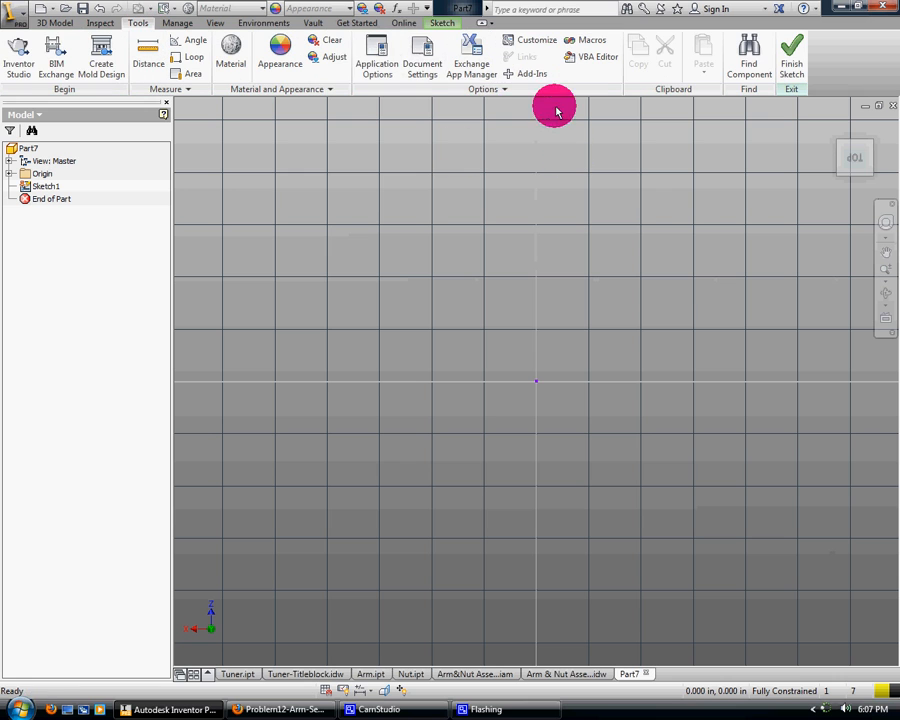
{"action": "left_click", "coordinate": [370, 60]}
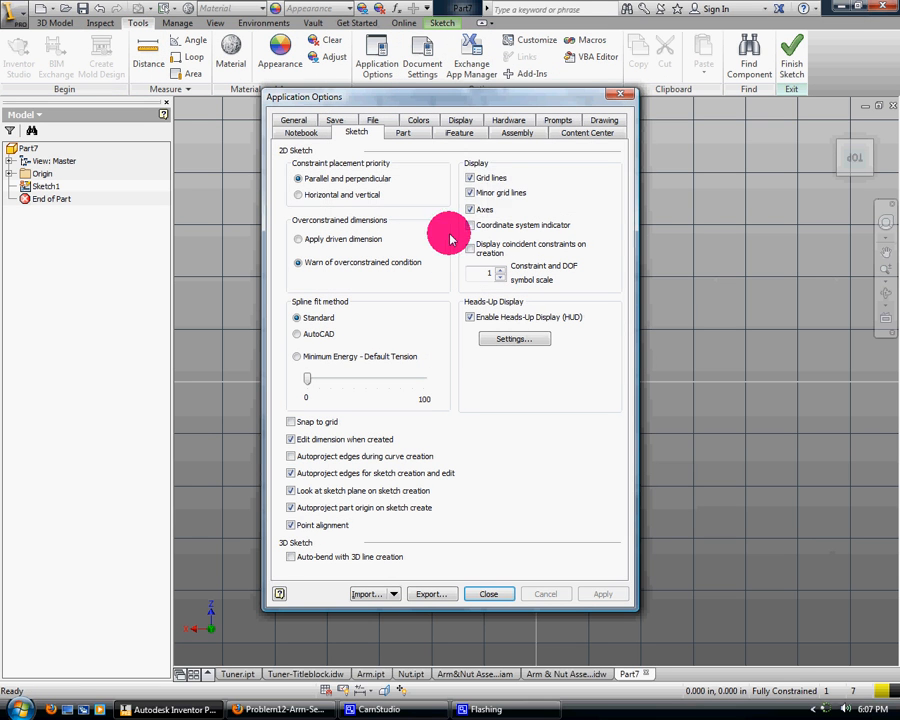
{"action": "left_click", "coordinate": [470, 178]}
{"action": "left_click", "coordinate": [605, 594]}
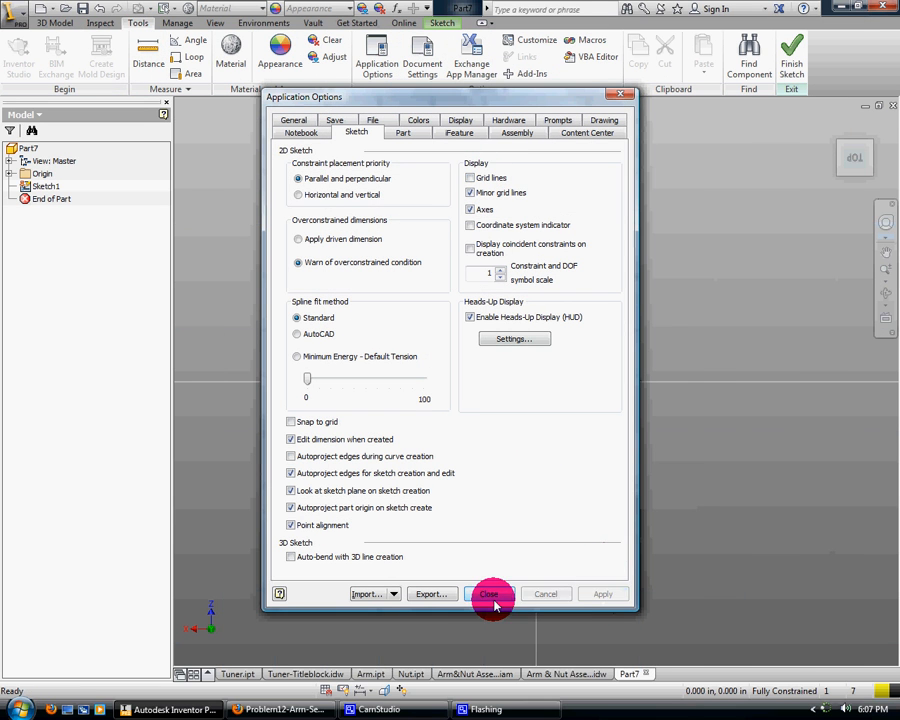
{"action": "left_click", "coordinate": [490, 594]}
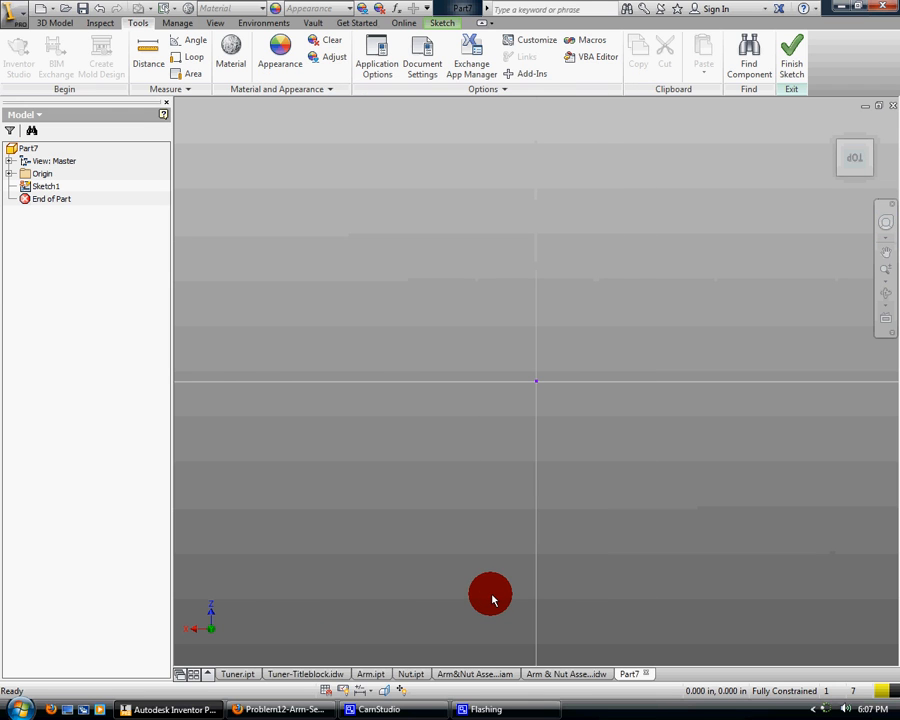
Draw a 0.5 in vertical line downward, starting above and to the left of the sketch origin
{"action": "left_click", "coordinate": [55, 21]}
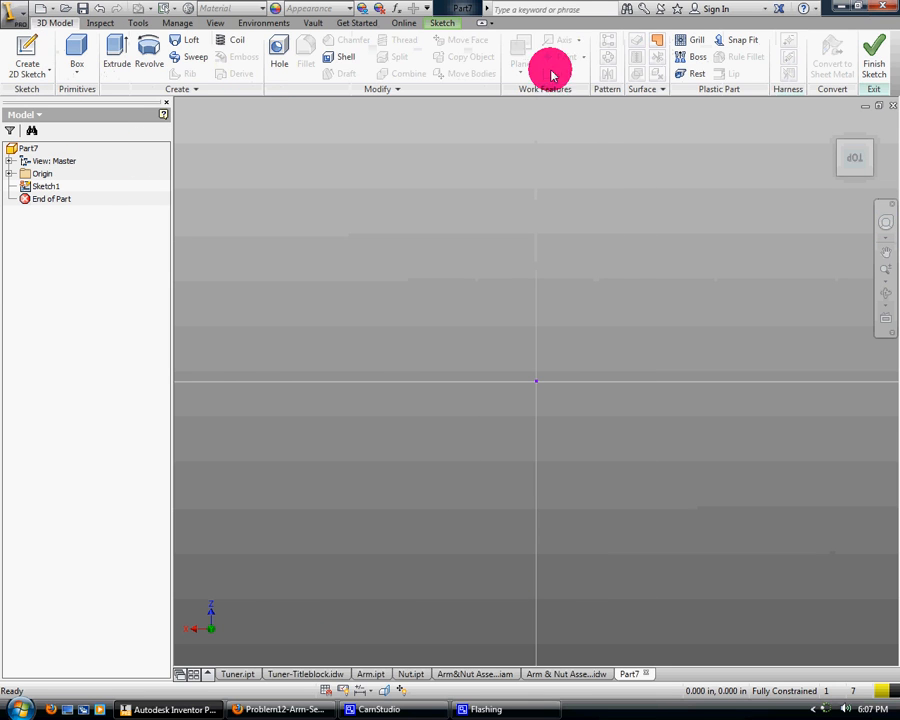
{"action": "left_click", "coordinate": [442, 22]}
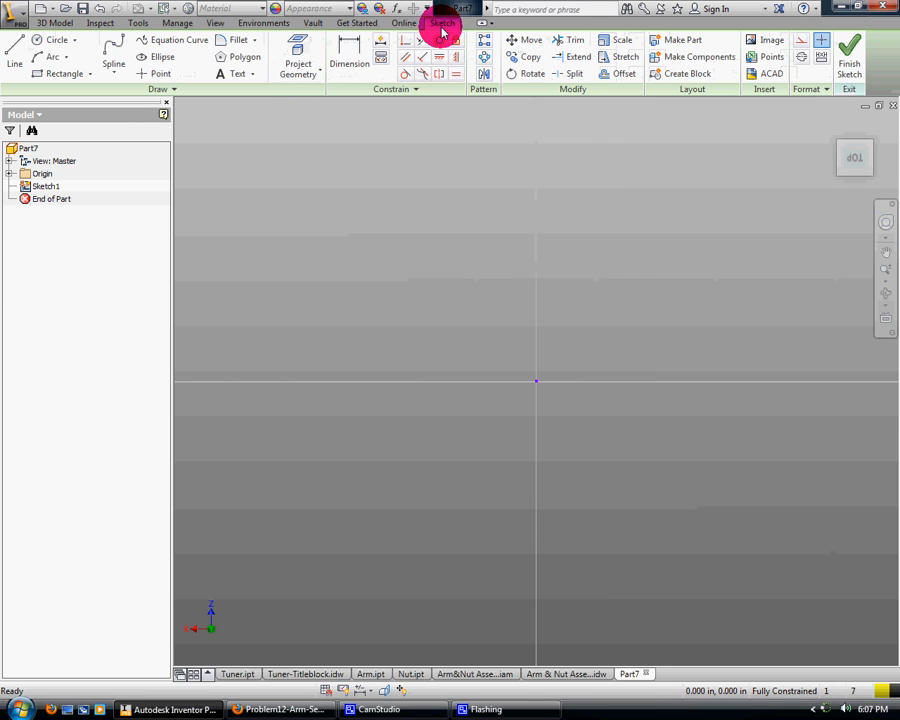
{"action": "left_click", "coordinate": [17, 46]}
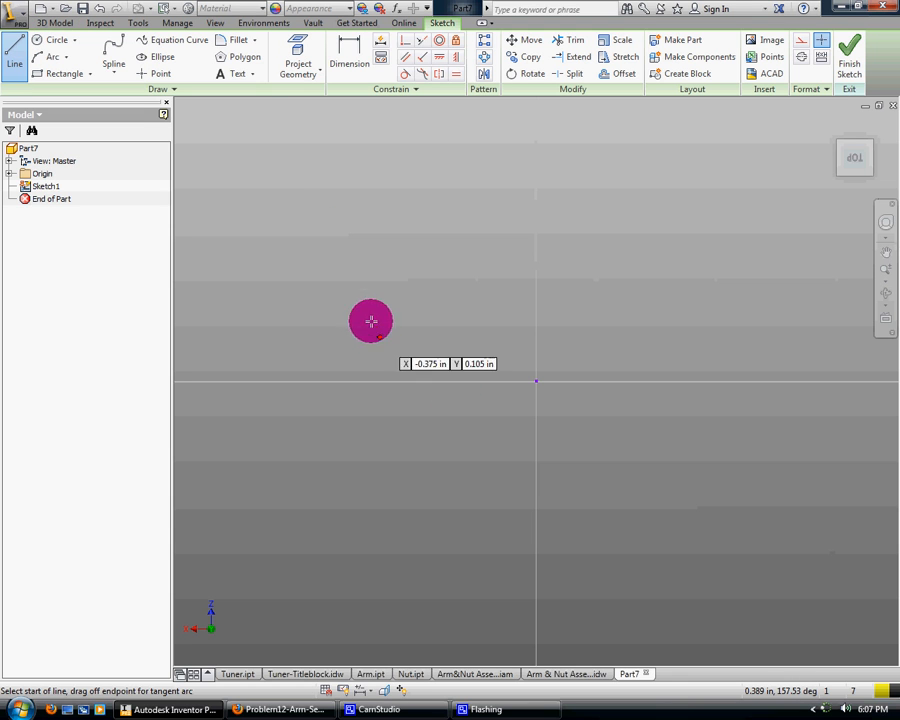
{"action": "left_click", "coordinate": [330, 211]}
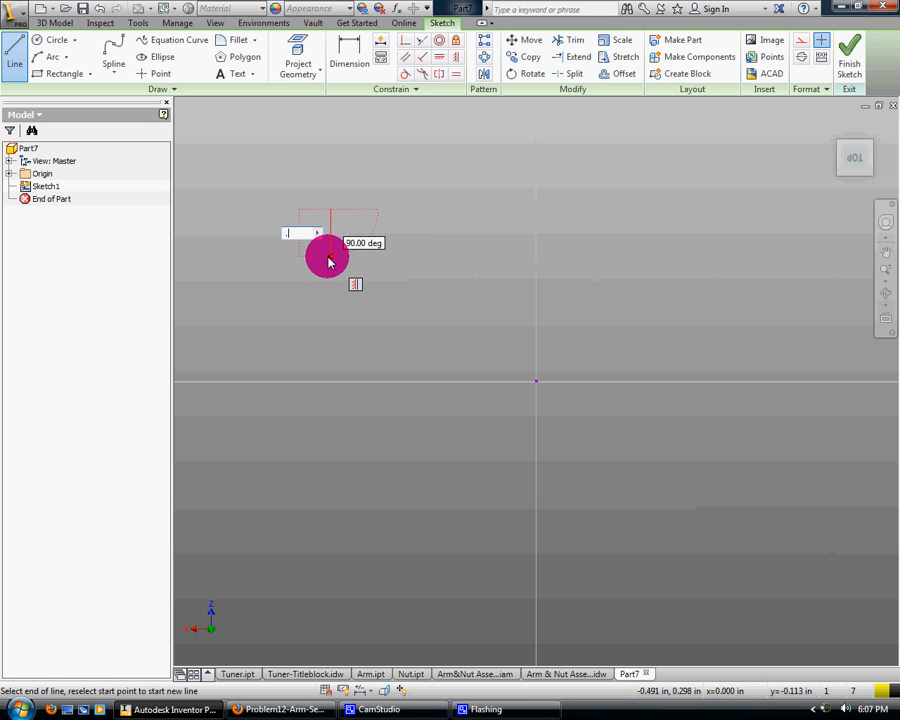
{"action": "key", "text": "Tab"}
{"action": "key", "text": "Return"}
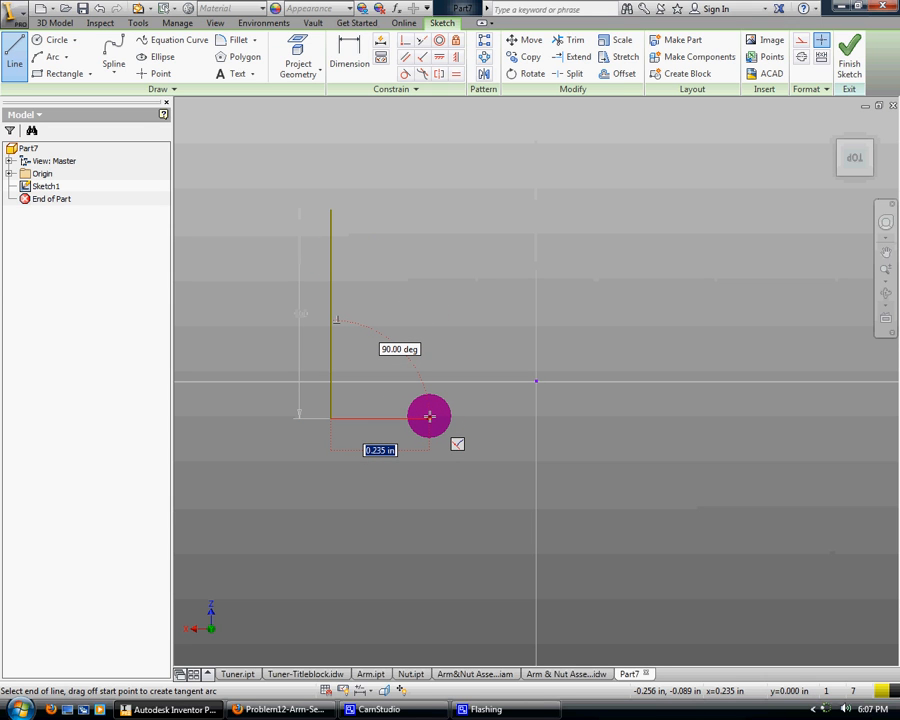
Continue the line chain 0.5 in horizontally to the right and 2 in straight down
{"action": "type", "text": ".5"}
{"action": "key", "text": "Tab"}
{"action": "key", "text": "Return"}
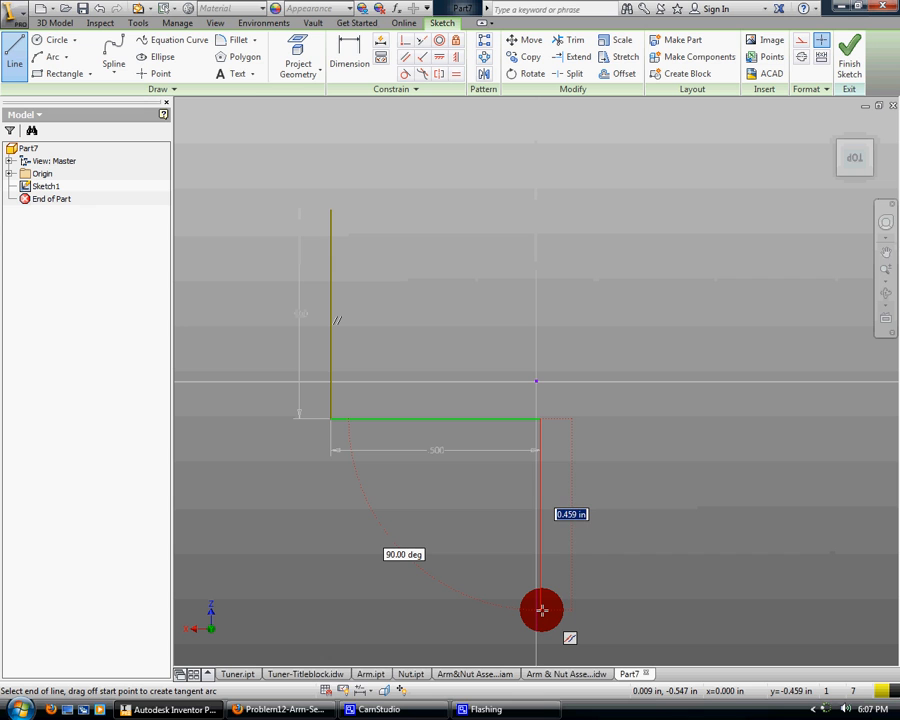
{"action": "type", "text": "2"}
{"action": "key", "text": "Tab"}
{"action": "key", "text": "Return"}
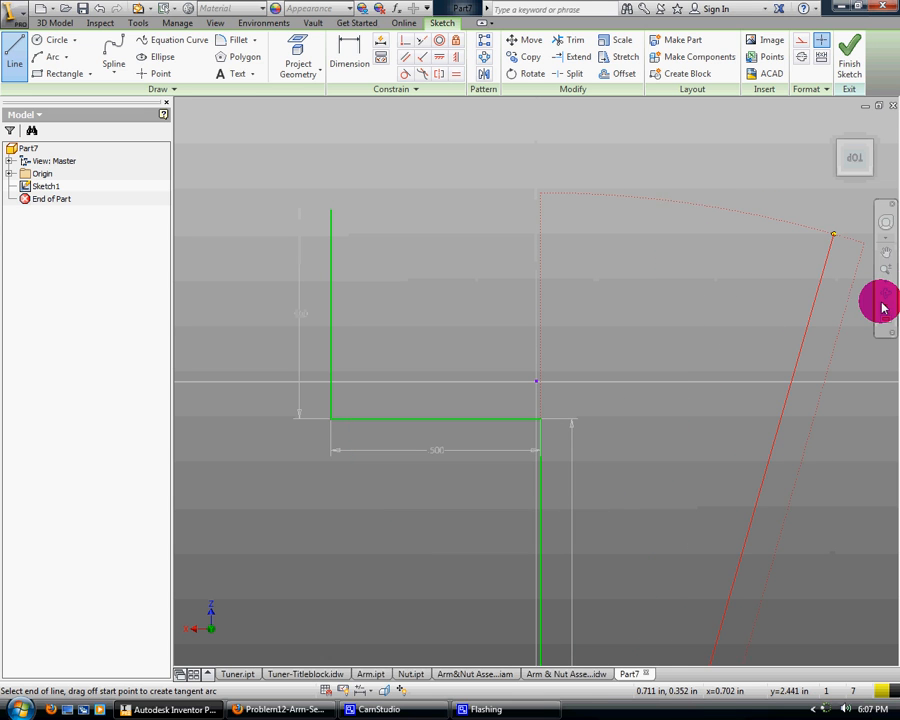
Draw a 0.563 in horizontal line to the right from the lower end of the 2 in line
{"action": "left_click", "coordinate": [885, 283]}
{"action": "left_click", "coordinate": [784, 313]}
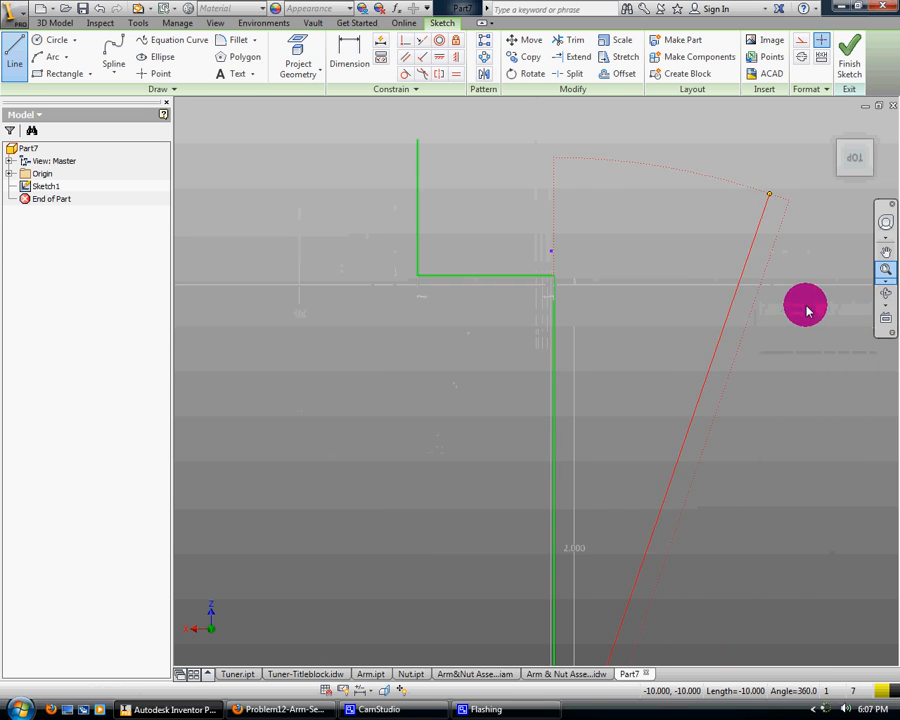
{"action": "scroll", "coordinate": [685, 345], "scroll_direction": "up", "scroll_amount": 4}
{"action": "scroll", "coordinate": [685, 345], "scroll_direction": "down", "scroll_amount": 1}
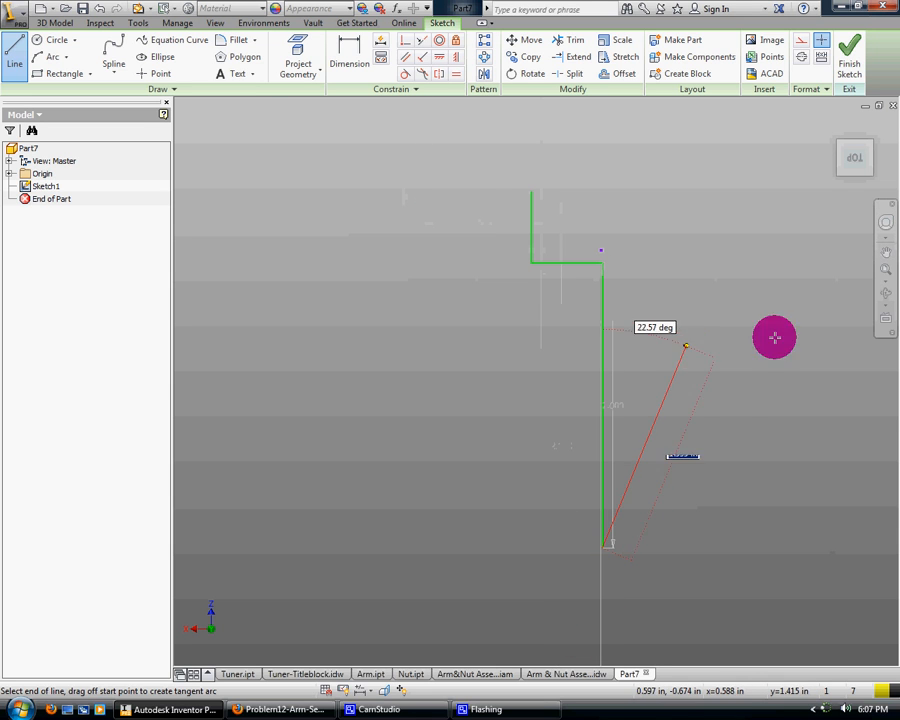
{"action": "left_click", "coordinate": [885, 254]}
{"action": "left_click_drag", "start_coordinate": [644, 315], "coordinate": [441, 293]}
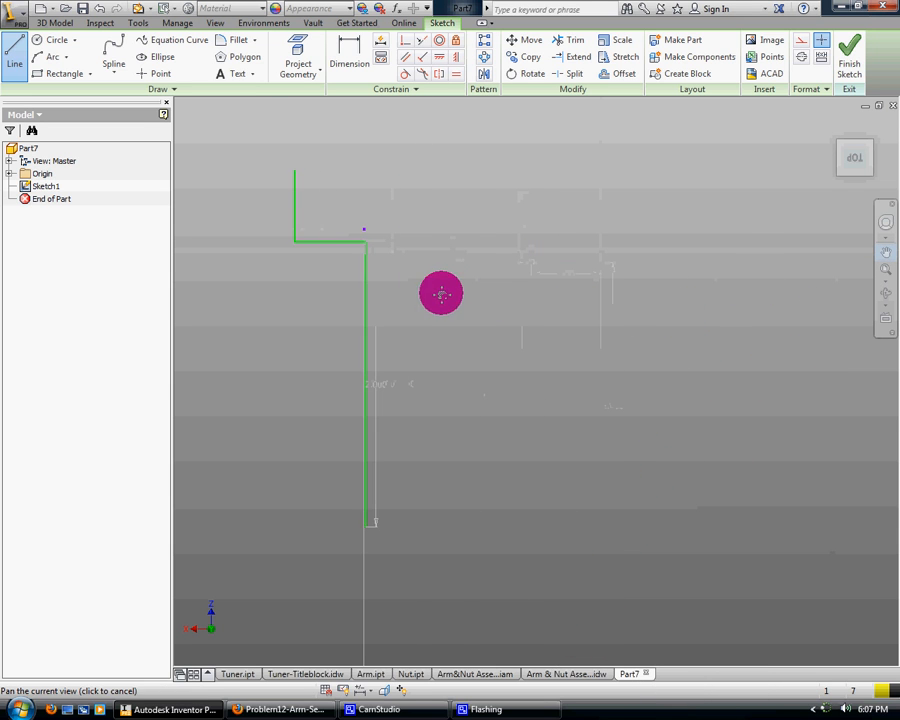
{"action": "key", "text": "Escape"}
{"action": "left_click", "coordinate": [18, 50]}
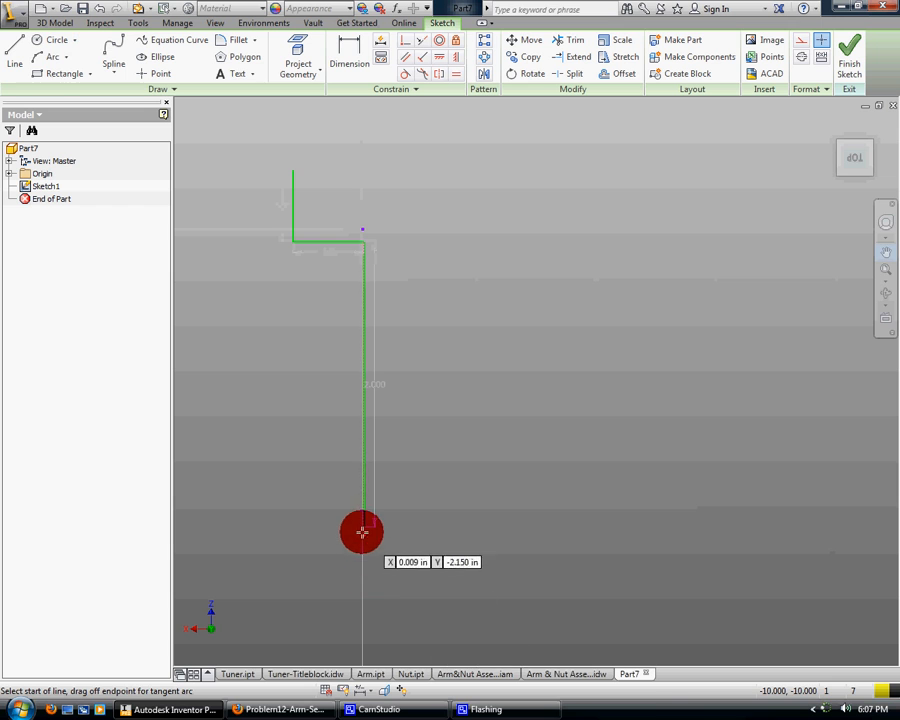
{"action": "left_click", "coordinate": [362, 525]}
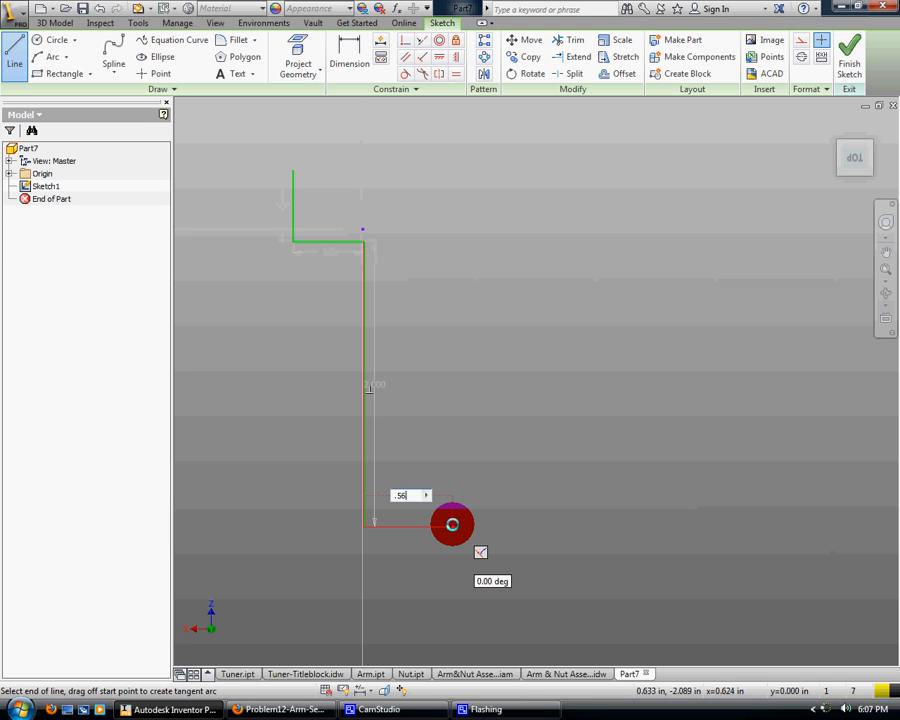
{"action": "left_click", "coordinate": [452, 524]}
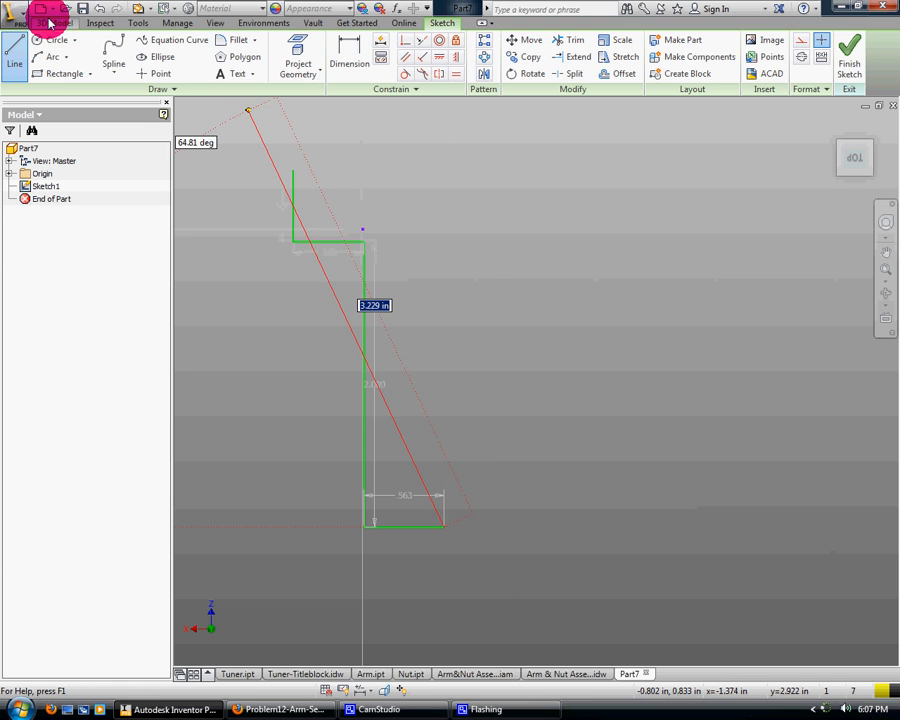
Draw a slanted line from the profile's upper end, rising toward the upper right
{"action": "left_click", "coordinate": [12, 58]}
{"action": "left_click", "coordinate": [292, 171]}
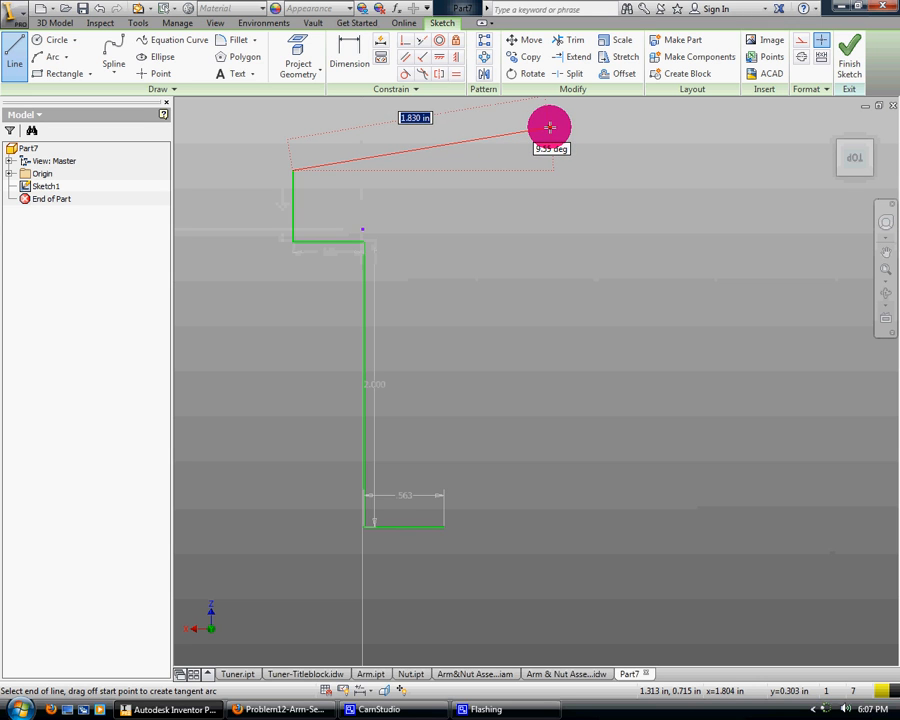
{"action": "left_click", "coordinate": [616, 125]}
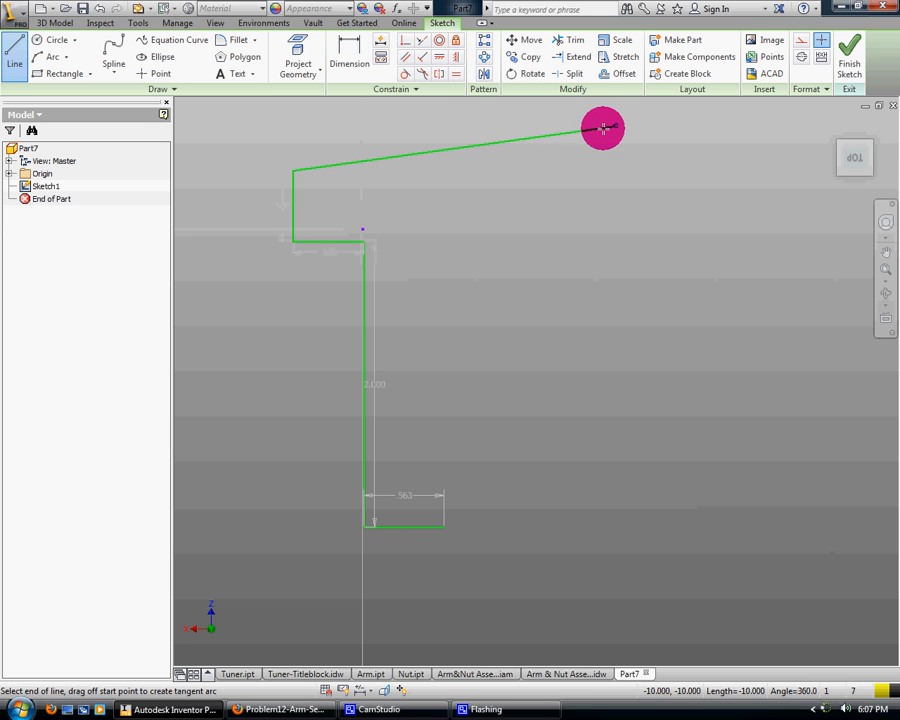
Try making the slanted line parallel to the short bottom line, and undo both the constraint and the slanted line
{"action": "left_click", "coordinate": [405, 58]}
{"action": "left_click", "coordinate": [422, 526]}
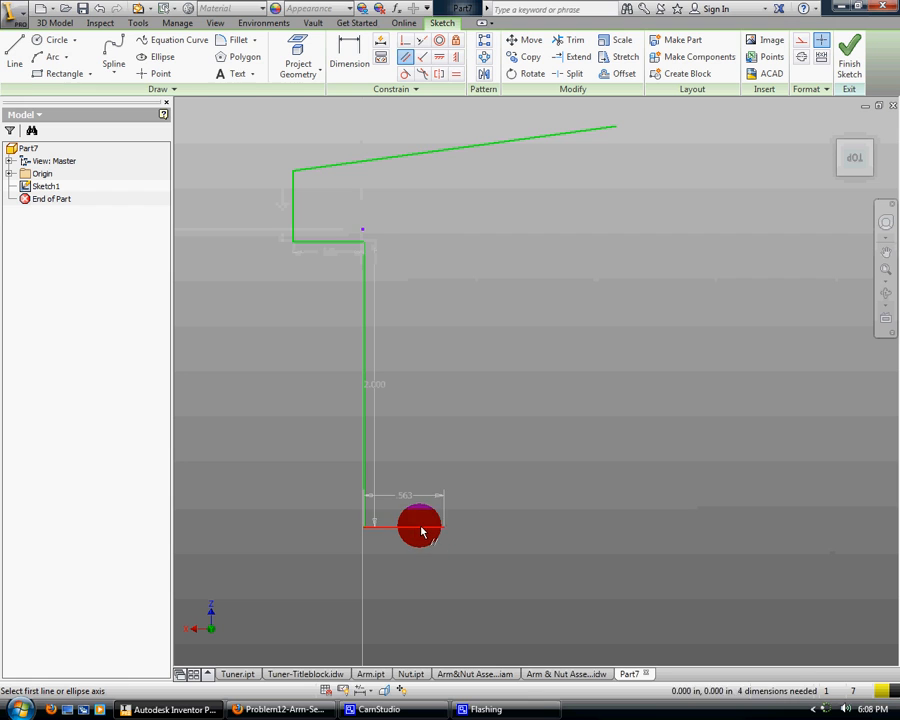
{"action": "left_click", "coordinate": [368, 170]}
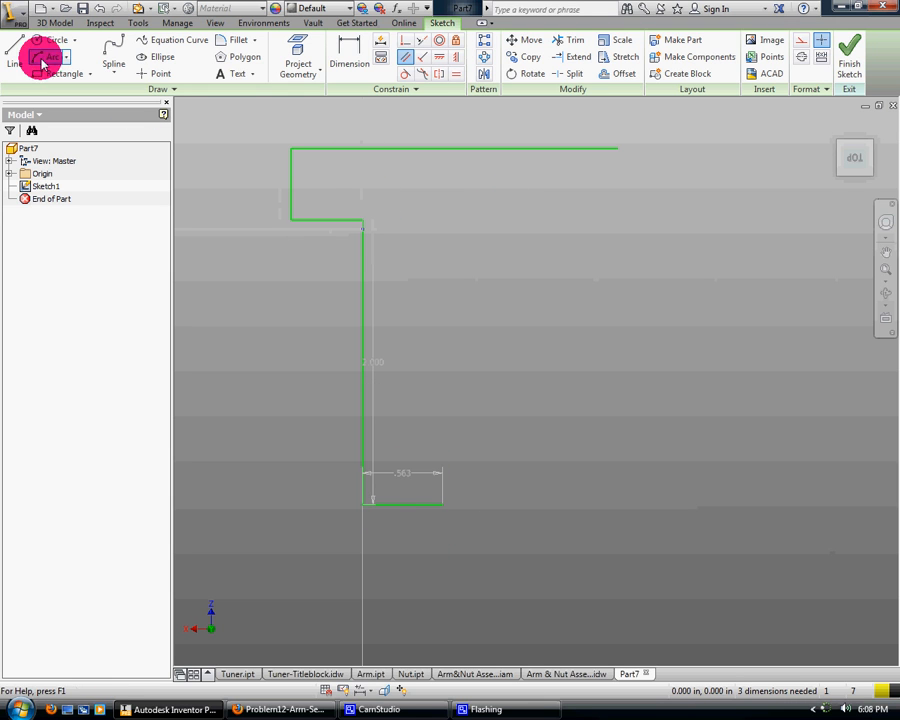
{"action": "left_click", "coordinate": [98, 9]}
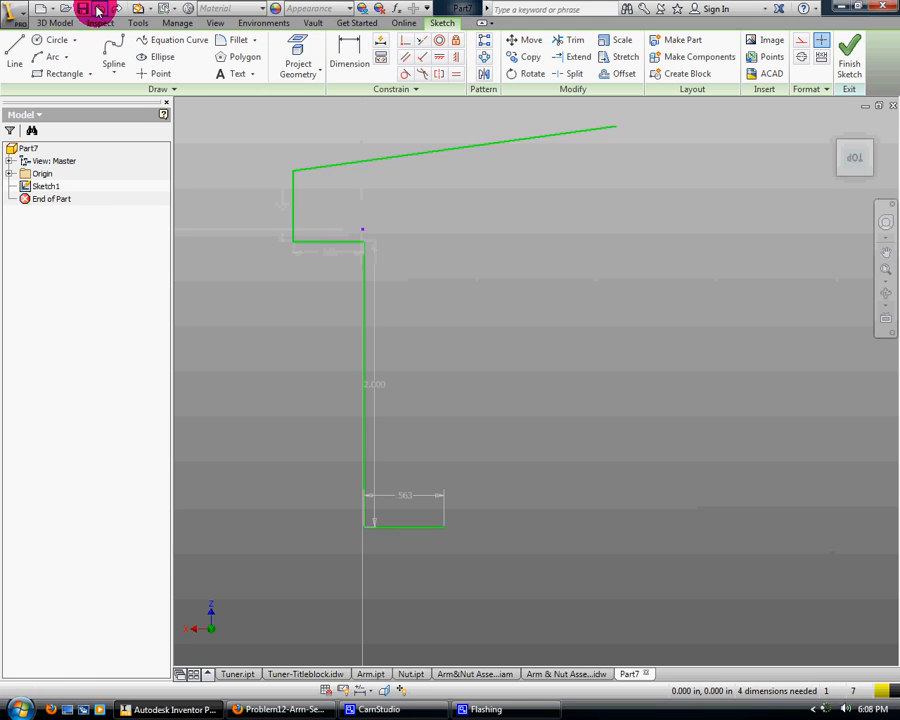
{"action": "left_click", "coordinate": [98, 9]}
Draw a 5 in horizontal line to the right from the profile's upper end
{"action": "left_click", "coordinate": [13, 48]}
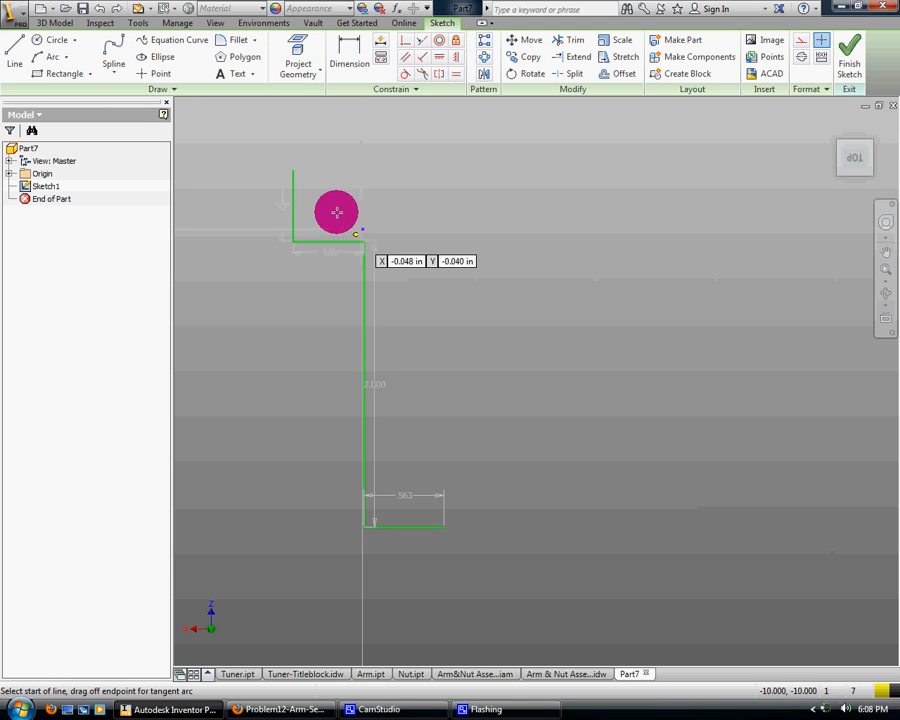
{"action": "left_click", "coordinate": [293, 172]}
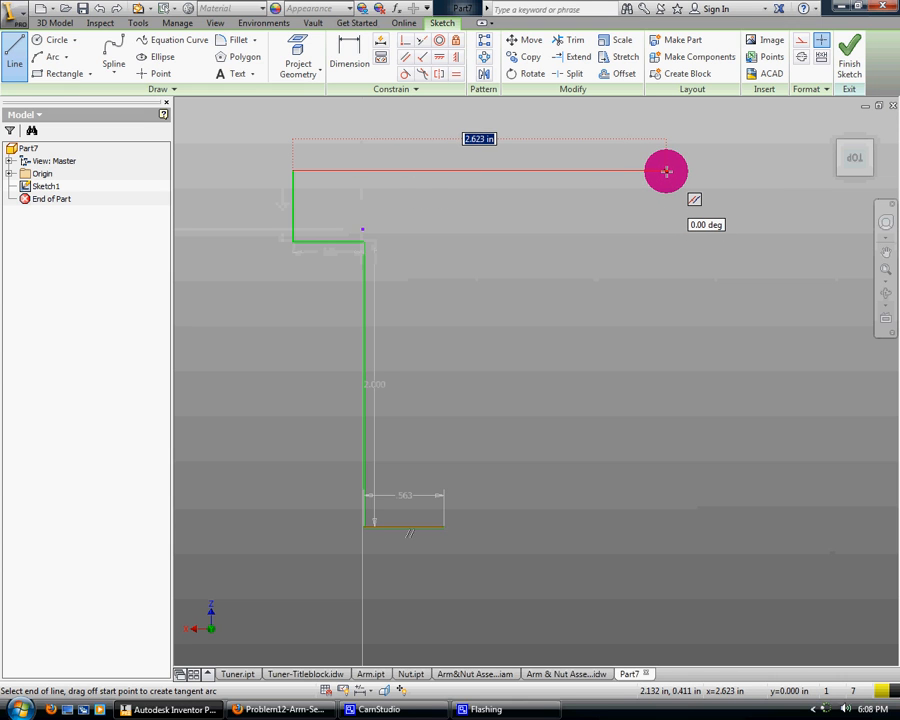
{"action": "type", "text": "5"}
{"action": "key", "text": "Return"}
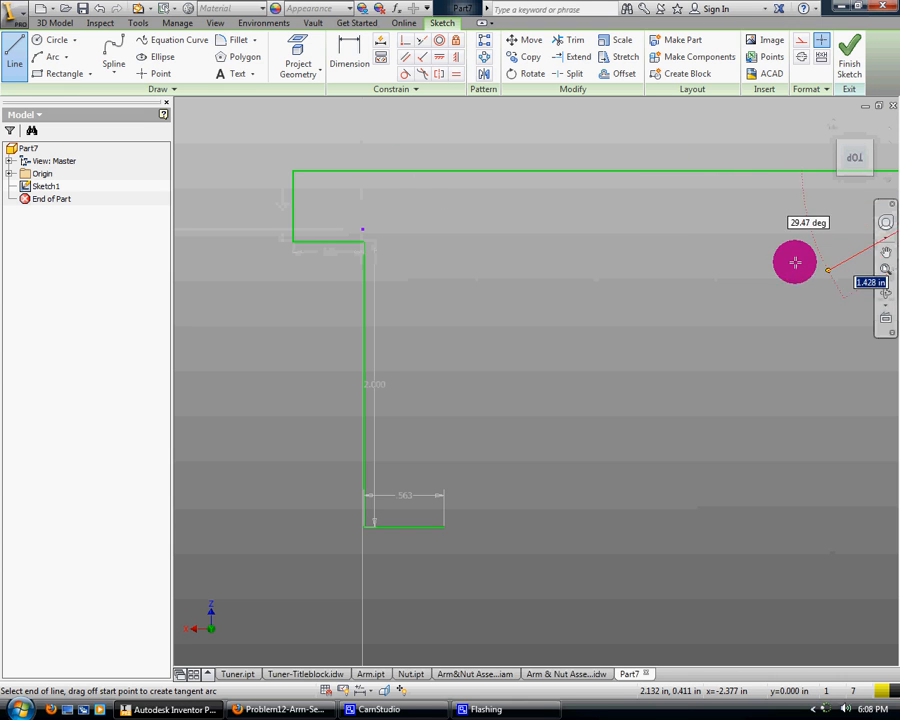
Draw two concentric circles, 2 in and 1.5 in in diameter, centred on the free end of the 5 in line
{"action": "scroll", "coordinate": [842, 270], "scroll_direction": "up", "scroll_amount": 3}
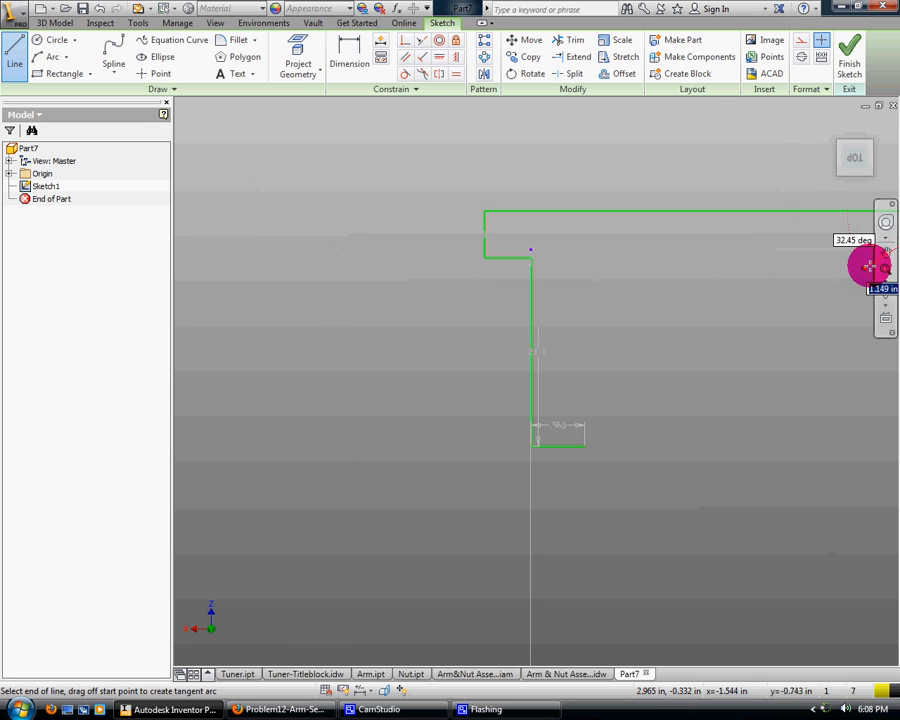
{"action": "left_click", "coordinate": [886, 254]}
{"action": "left_click_drag", "start_coordinate": [735, 268], "coordinate": [501, 285]}
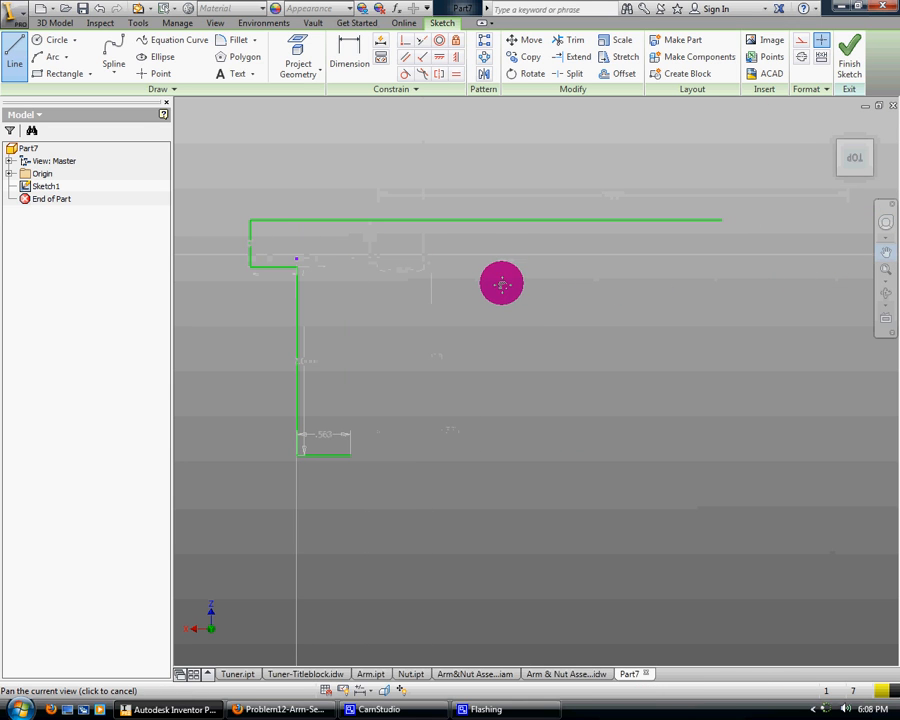
{"action": "left_click", "coordinate": [52, 40]}
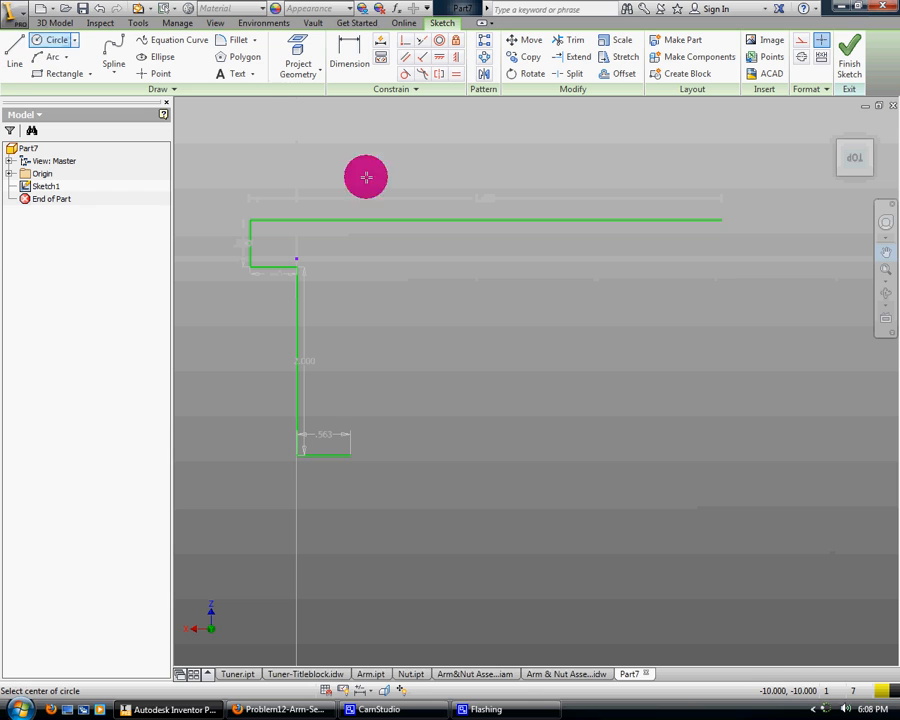
{"action": "left_click", "coordinate": [721, 219]}
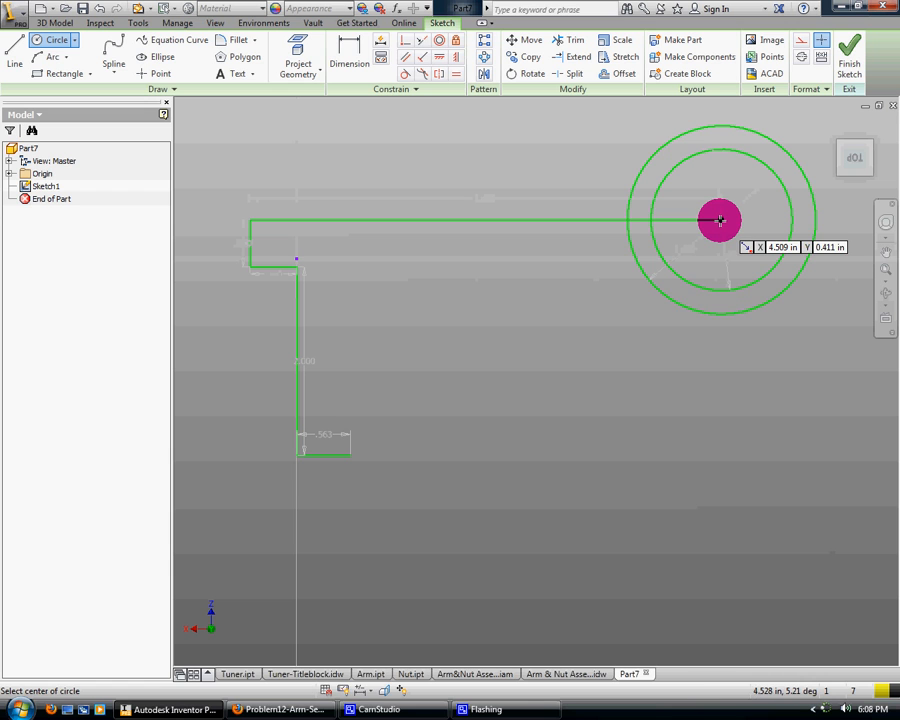
Draw a slanted line from the free end of the 0.563 in line to a tangent point on the outer circle's underside
{"action": "left_click", "coordinate": [17, 47]}
{"action": "left_click", "coordinate": [350, 455]}
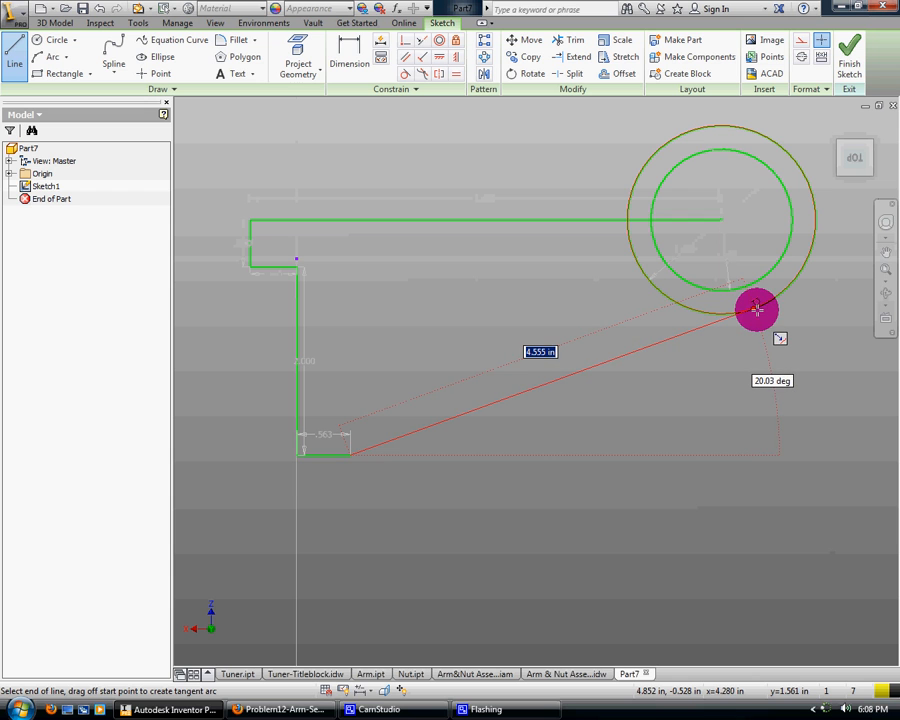
{"action": "scroll", "coordinate": [757, 311], "scroll_direction": "down", "scroll_amount": 3}
{"action": "scroll", "coordinate": [752, 311], "scroll_direction": "up", "scroll_amount": 5}
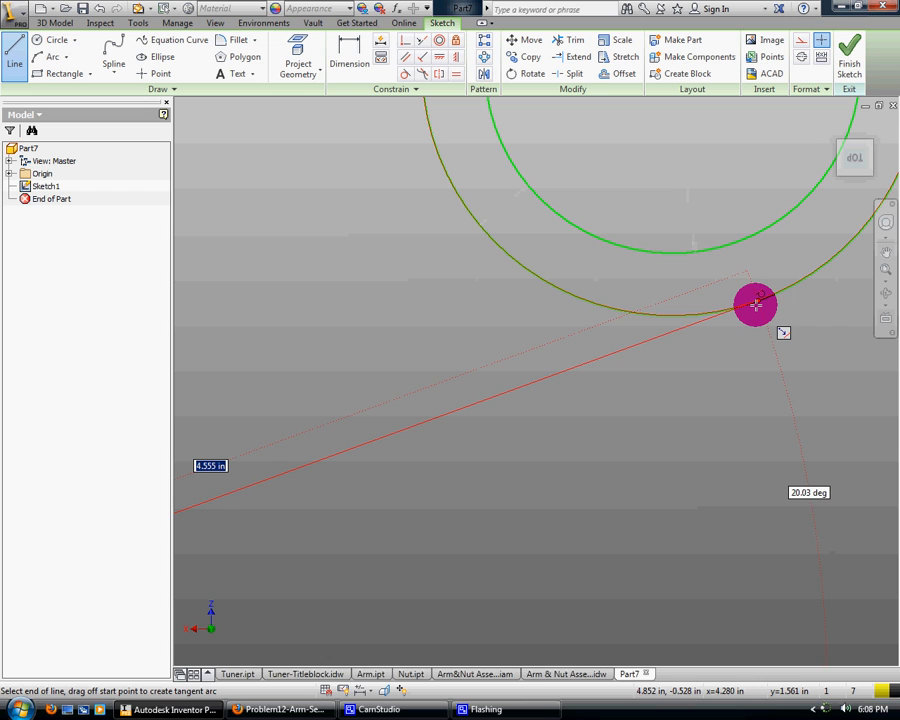
{"action": "left_click", "coordinate": [756, 304]}
{"action": "scroll", "coordinate": [798, 374], "scroll_direction": "up", "scroll_amount": 3}
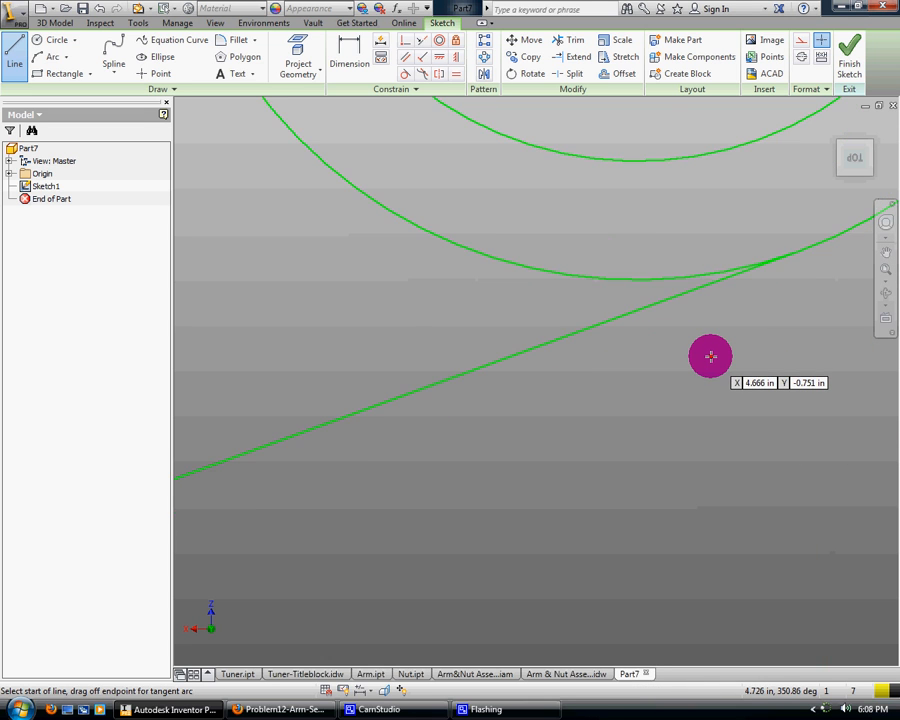
Trim the outer circle's arc between the long and slanted lines, plus the line piece between the two circles
{"action": "scroll", "coordinate": [710, 357], "scroll_direction": "down", "scroll_amount": 5}
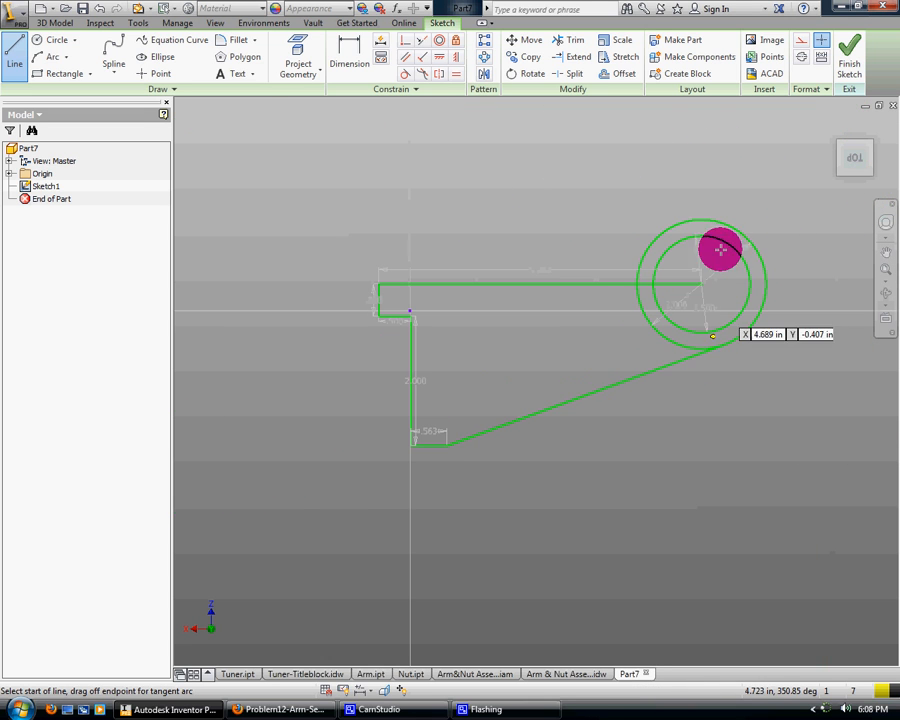
{"action": "left_click", "coordinate": [565, 40]}
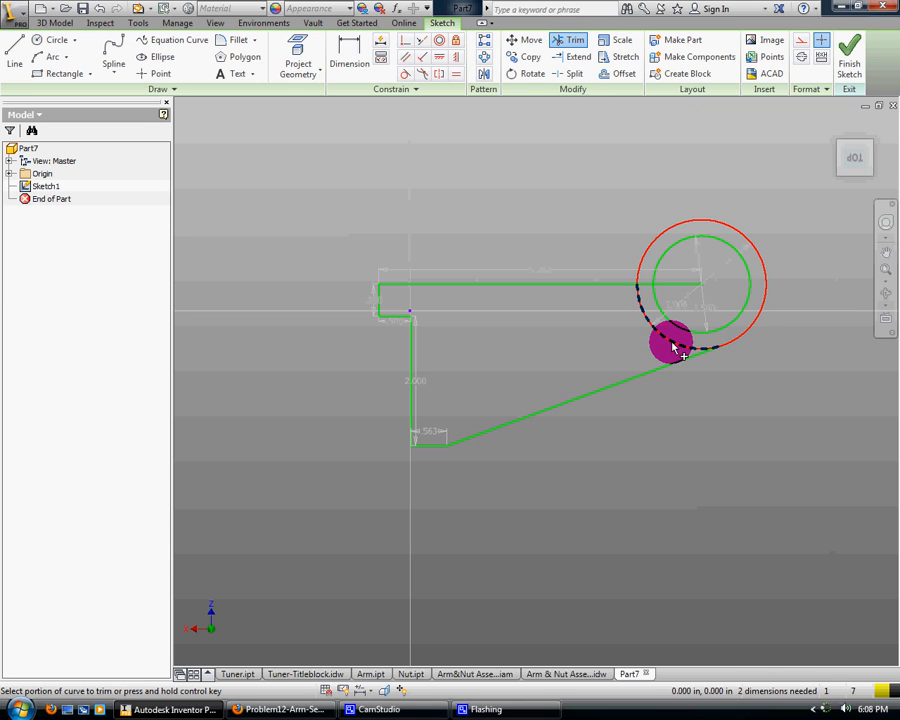
{"action": "left_click", "coordinate": [675, 347]}
{"action": "left_click", "coordinate": [647, 288]}
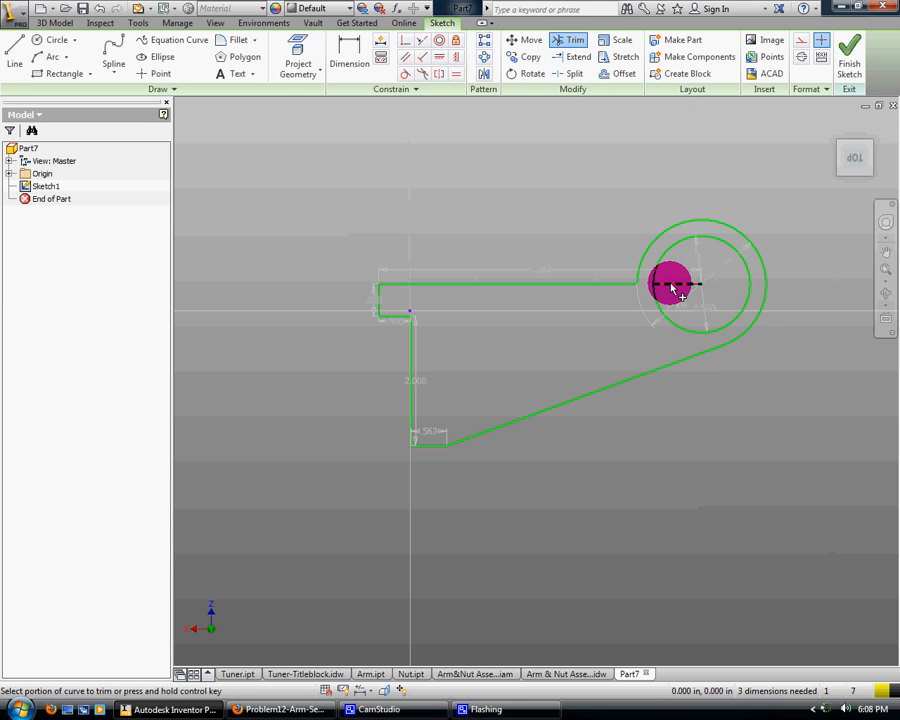
{"action": "left_click", "coordinate": [314, 132]}
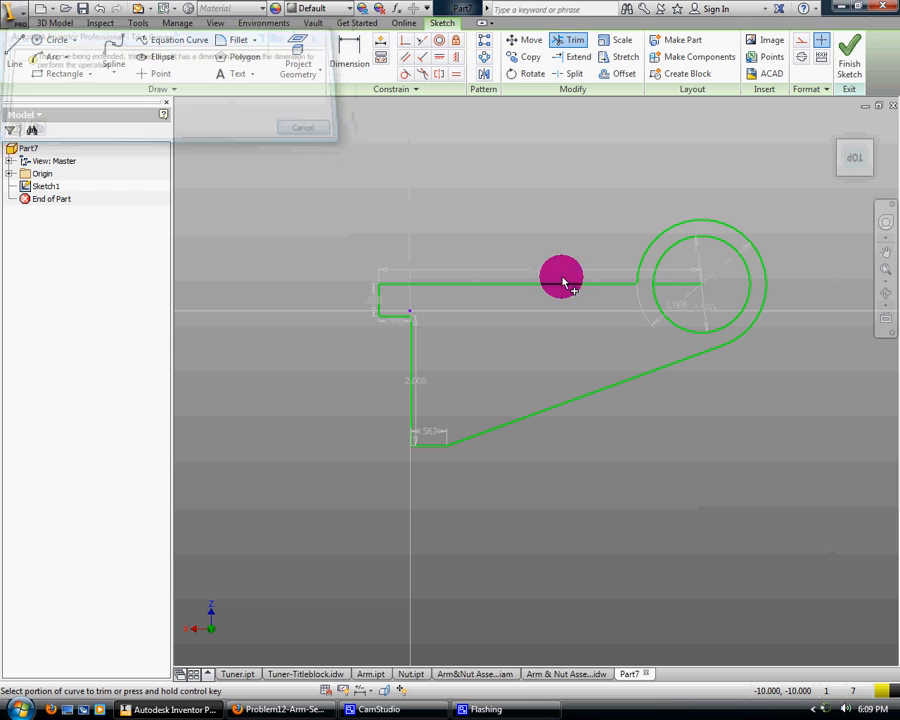
{"action": "right_click", "coordinate": [683, 306]}
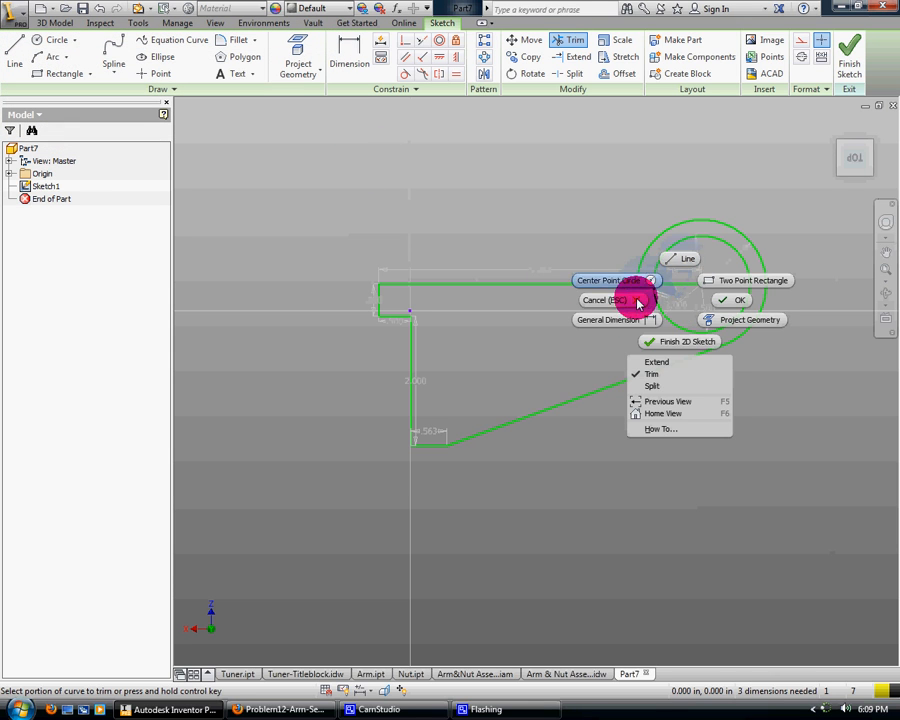
{"action": "left_click", "coordinate": [612, 297]}
Delete the outer circle's diameter dimension and the leftover line segment inside the inner circle
{"action": "right_click", "coordinate": [687, 299]}
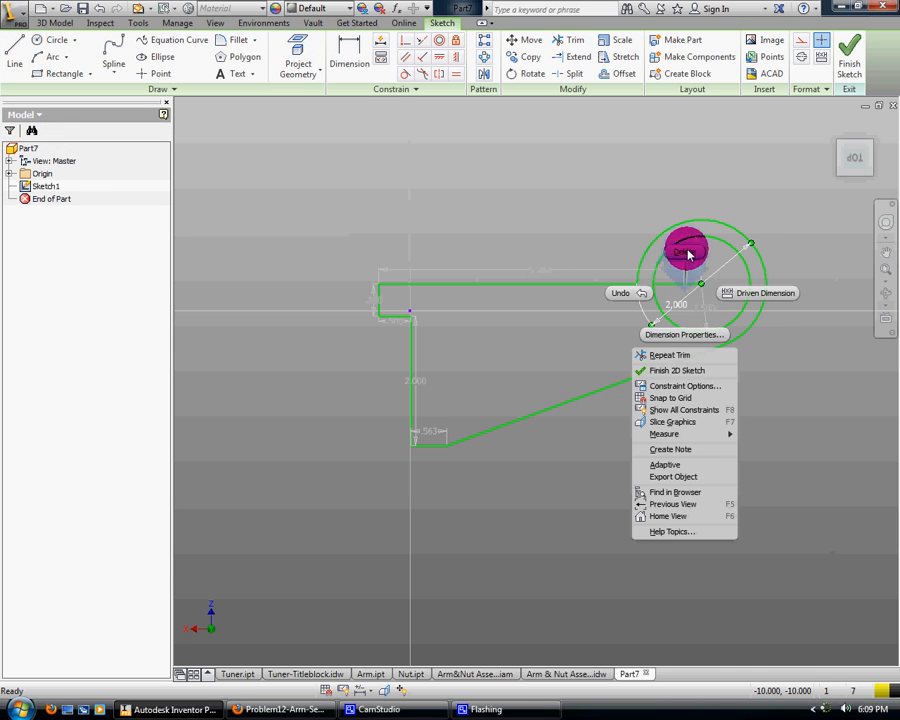
{"action": "left_click", "coordinate": [682, 248]}
{"action": "right_click", "coordinate": [692, 283]}
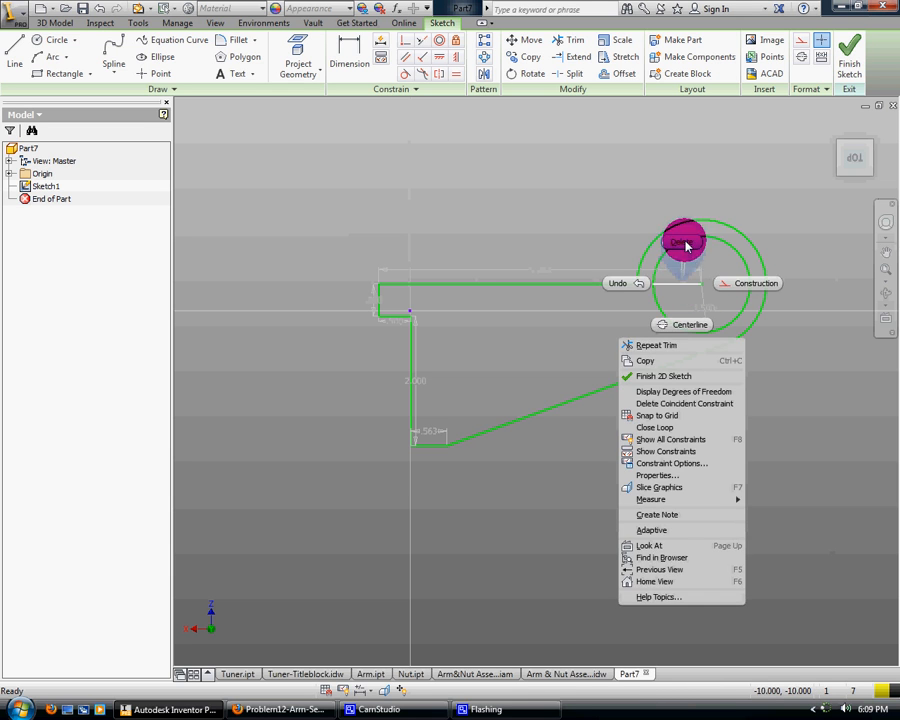
{"action": "left_click", "coordinate": [685, 245]}
Delete the inner circle's diameter dimension and the remaining length dimensions along the stepped end of the profile
{"action": "right_click", "coordinate": [703, 299]}
{"action": "left_click", "coordinate": [694, 254]}
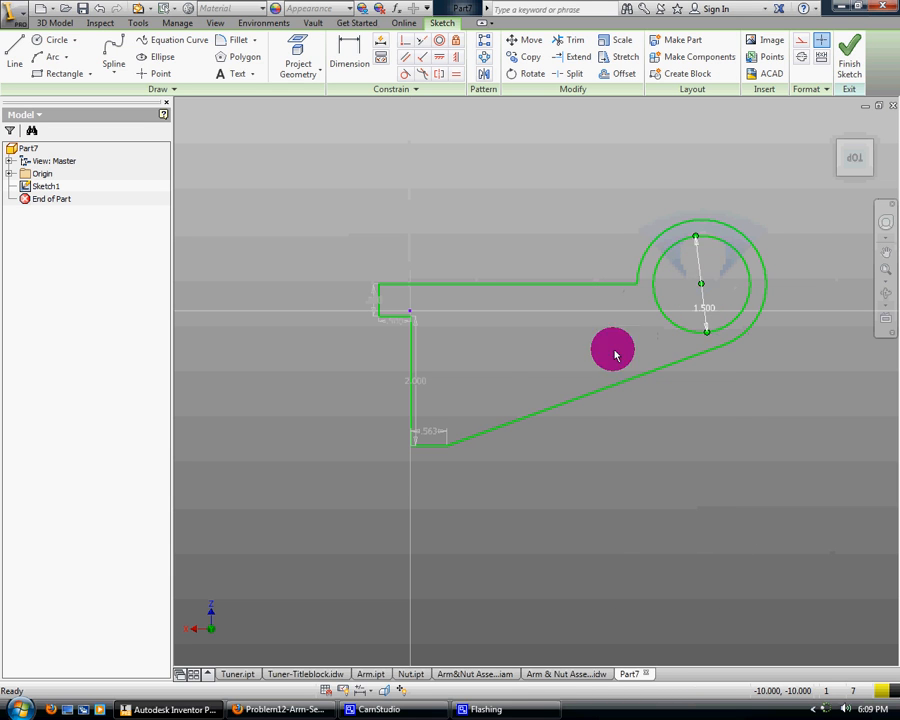
{"action": "right_click", "coordinate": [428, 428]}
{"action": "left_click", "coordinate": [436, 376]}
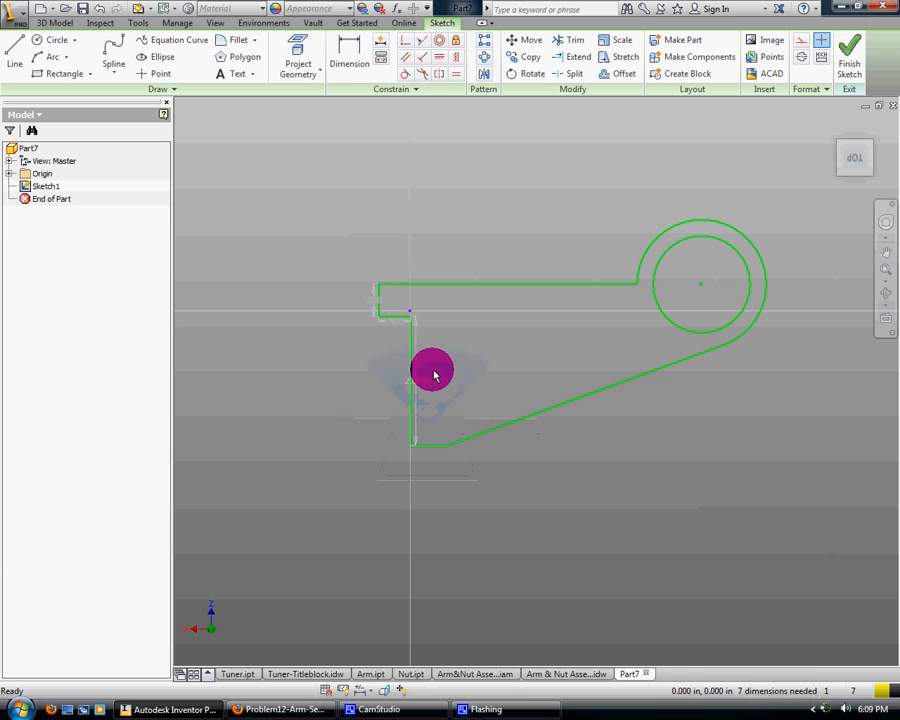
{"action": "right_click", "coordinate": [416, 366]}
{"action": "left_click", "coordinate": [420, 328]}
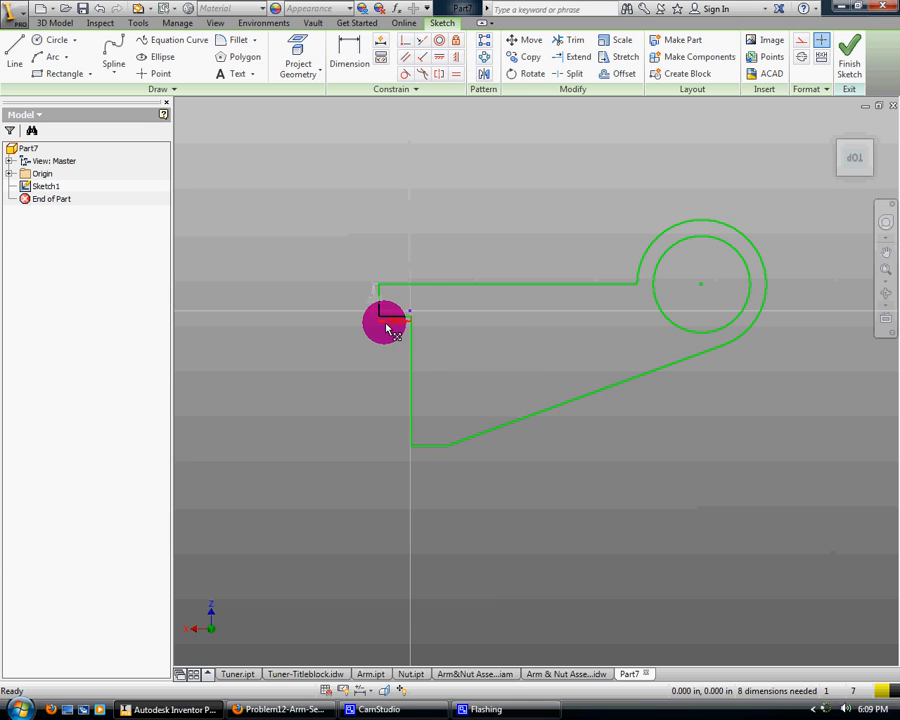
{"action": "right_click", "coordinate": [386, 318]}
{"action": "left_click", "coordinate": [388, 283]}
{"action": "right_click", "coordinate": [372, 294]}
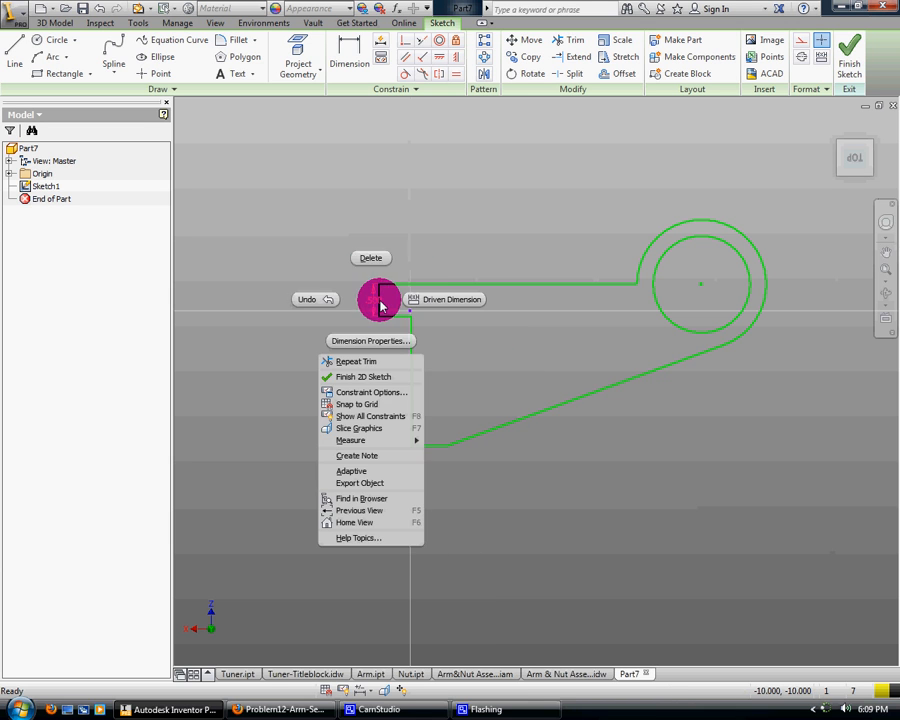
{"action": "left_click", "coordinate": [366, 258]}
Finish the sketch and extrude the arm profile 0.5 in symmetrically about the sketch plane, leaving the inner circle open
{"action": "left_click", "coordinate": [849, 60]}
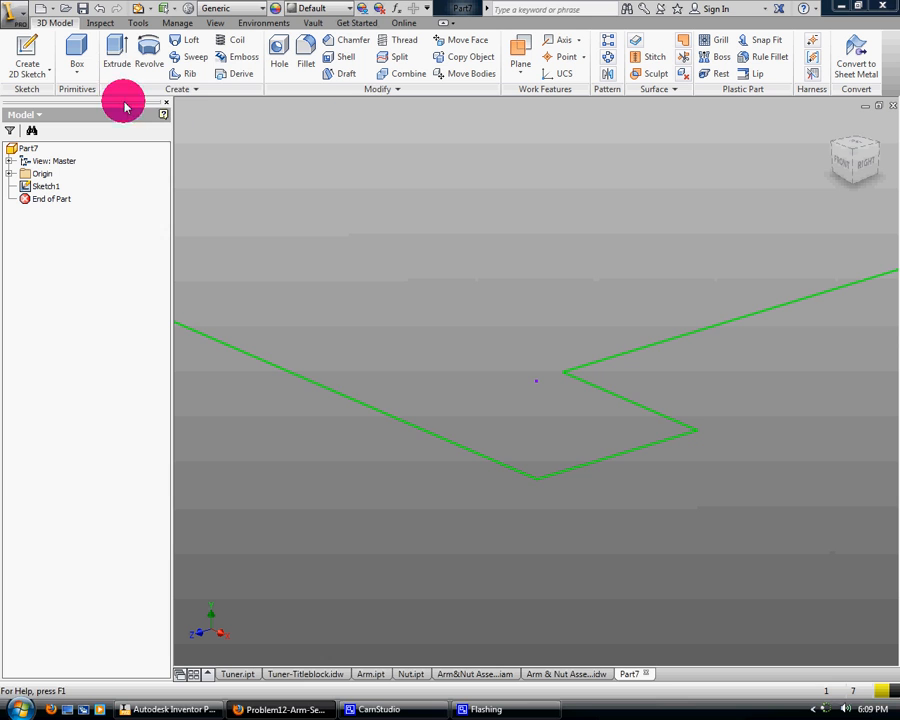
{"action": "left_click", "coordinate": [115, 55]}
{"action": "left_click", "coordinate": [500, 372]}
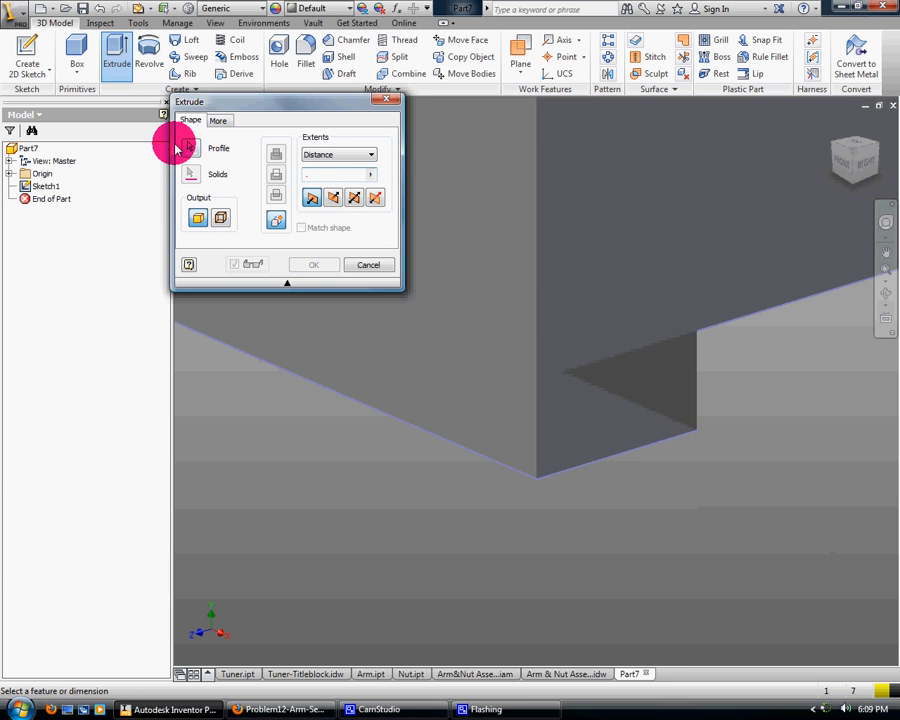
{"action": "left_click", "coordinate": [354, 199]}
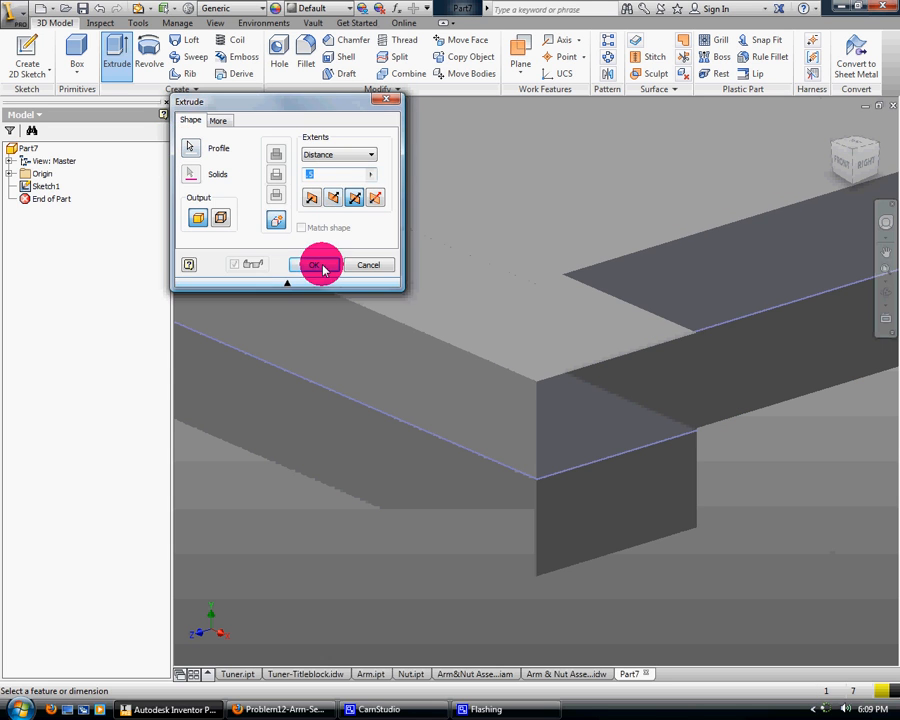
{"action": "left_click", "coordinate": [316, 265]}
{"action": "left_click", "coordinate": [835, 126]}
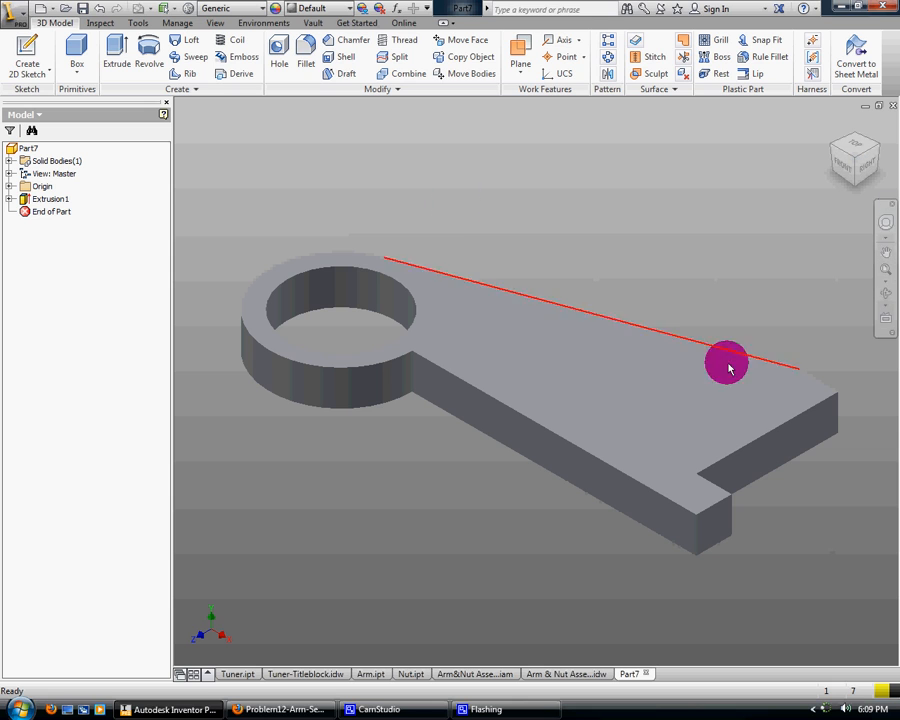
Sketch a 2.5 in line on the arm's top face from the slanted edge's outer corner perpendicular to the opposite long edge
{"action": "left_click", "coordinate": [283, 709]}
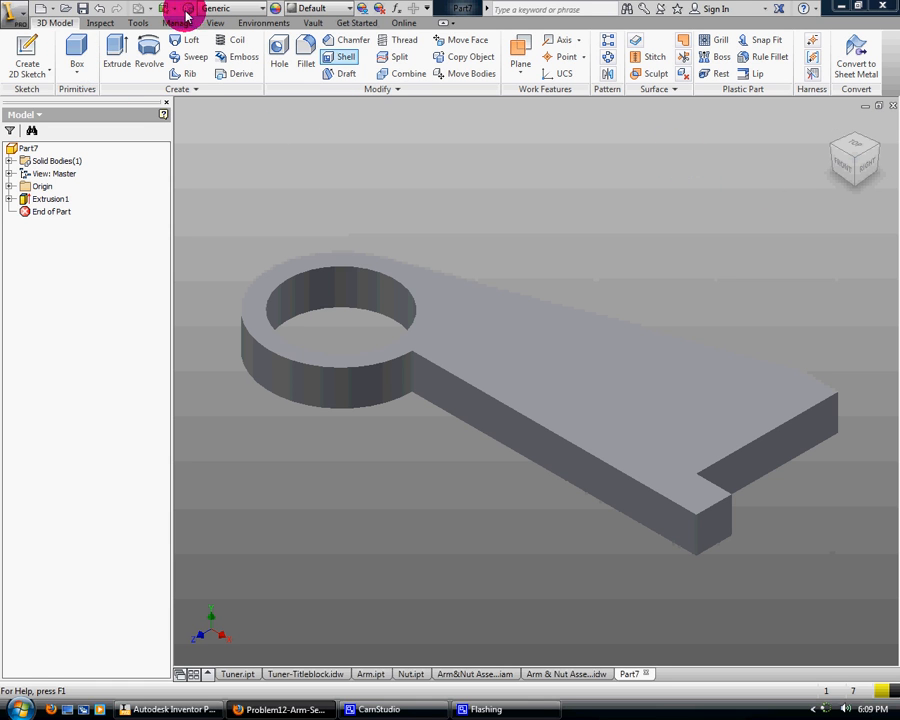
{"action": "left_click", "coordinate": [22, 58]}
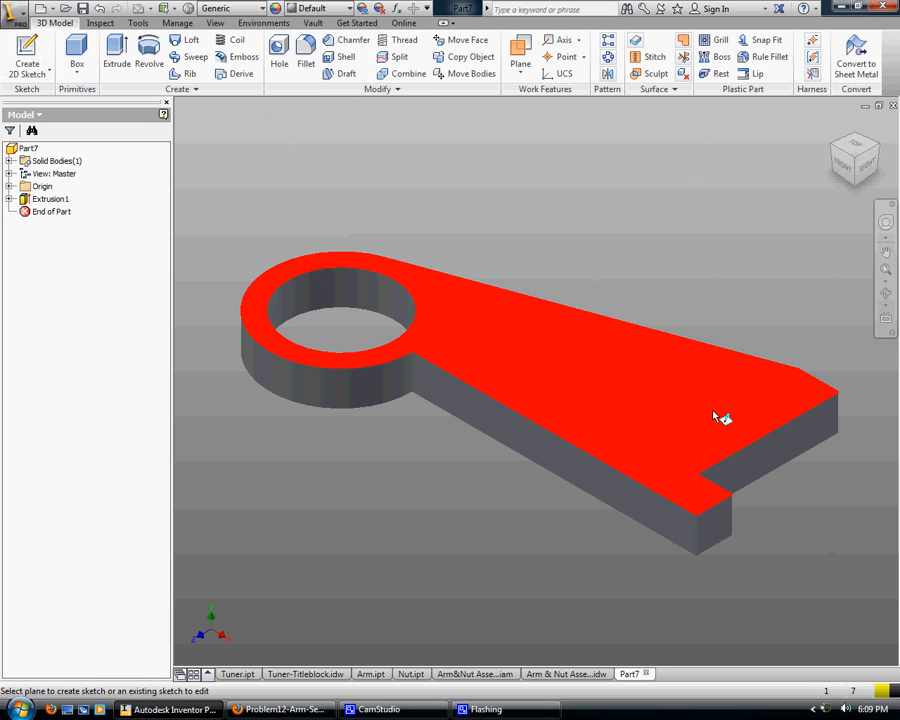
{"action": "left_click", "coordinate": [714, 419]}
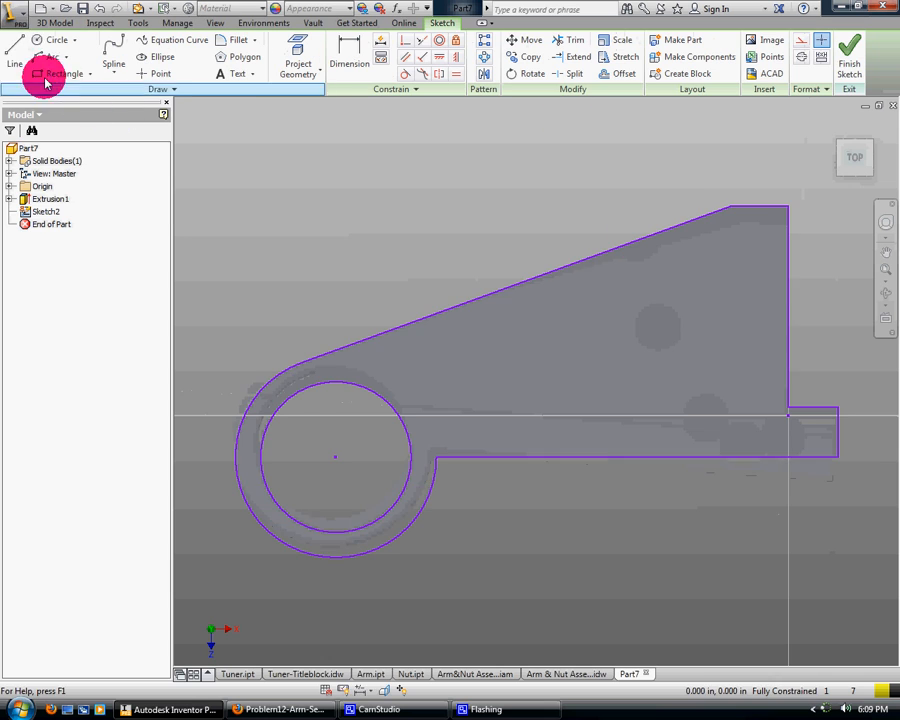
{"action": "left_click", "coordinate": [24, 46]}
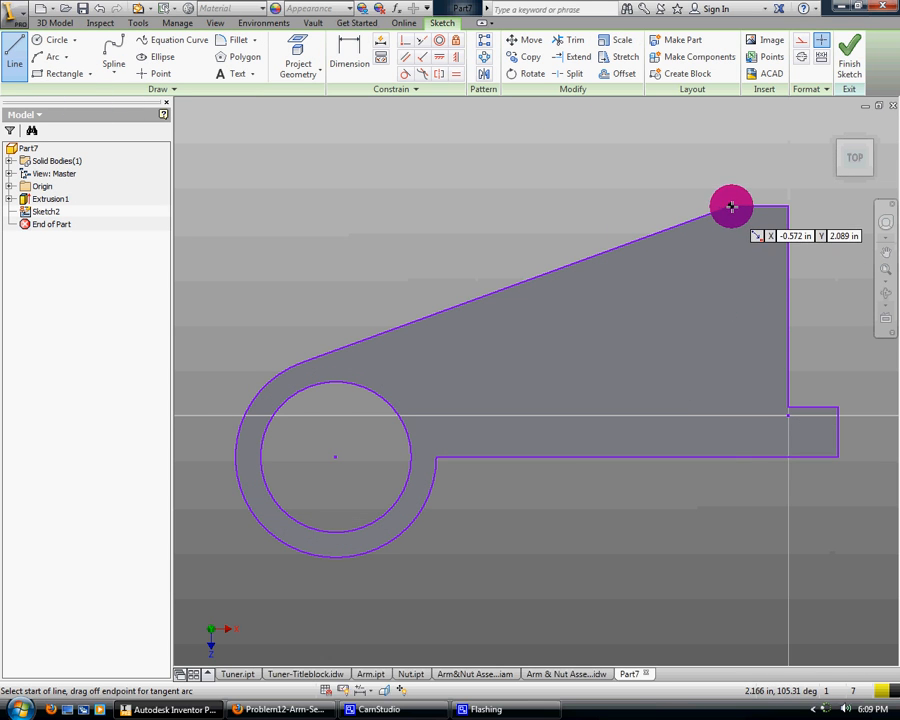
{"action": "left_click", "coordinate": [731, 207]}
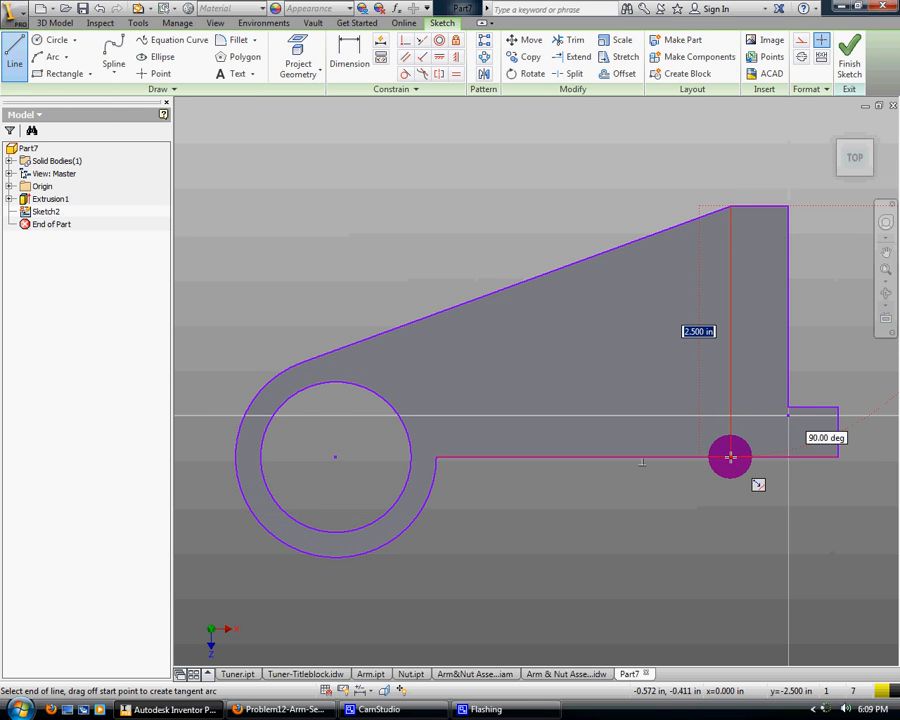
{"action": "double_click", "coordinate": [729, 458]}
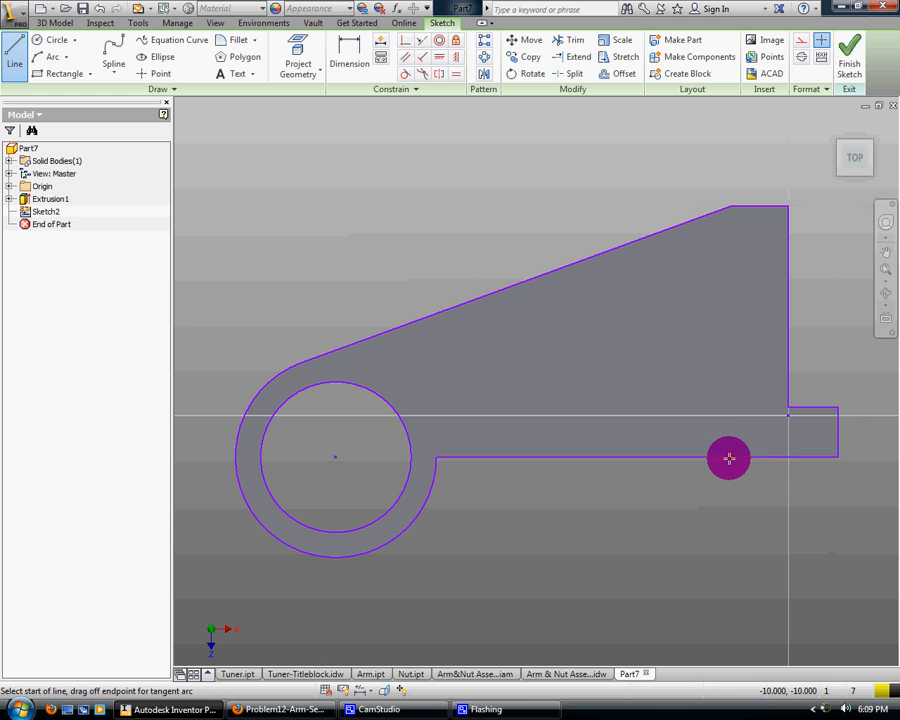
{"action": "left_click", "coordinate": [848, 68]}
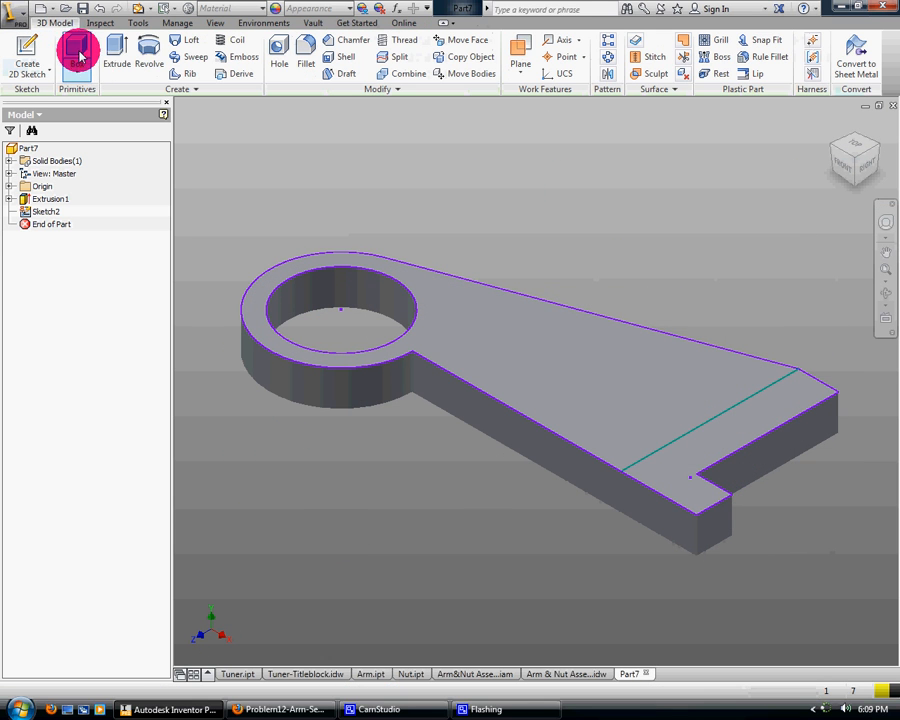
Extrude the stepped end area beyond the sketched line 2 in upward from the arm's top face, joined to the body
{"action": "left_click", "coordinate": [124, 52]}
{"action": "left_click", "coordinate": [710, 445]}
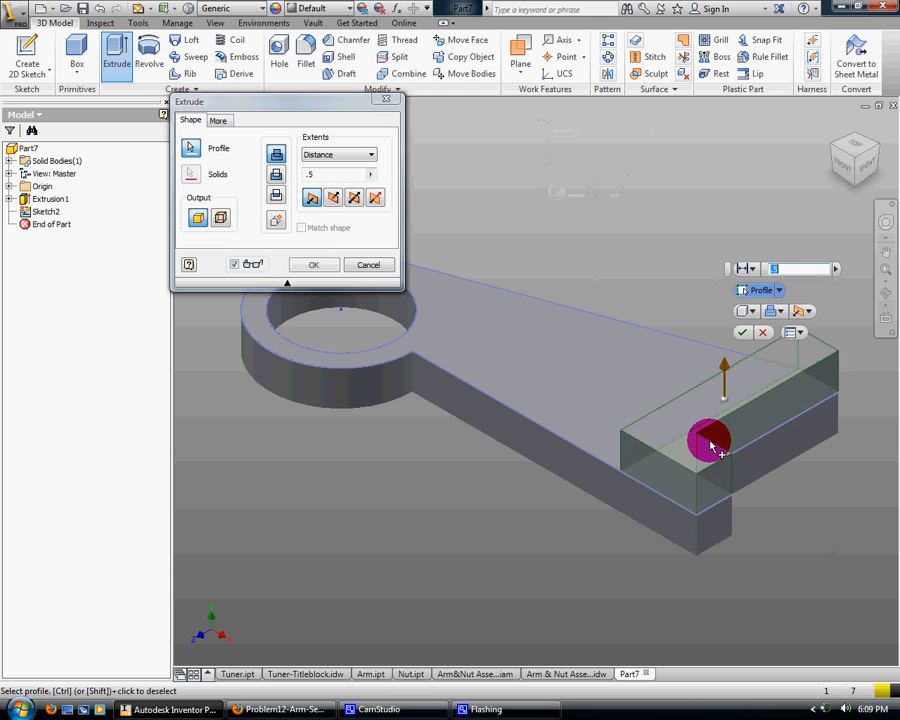
{"action": "key", "text": "alt+Tab"}
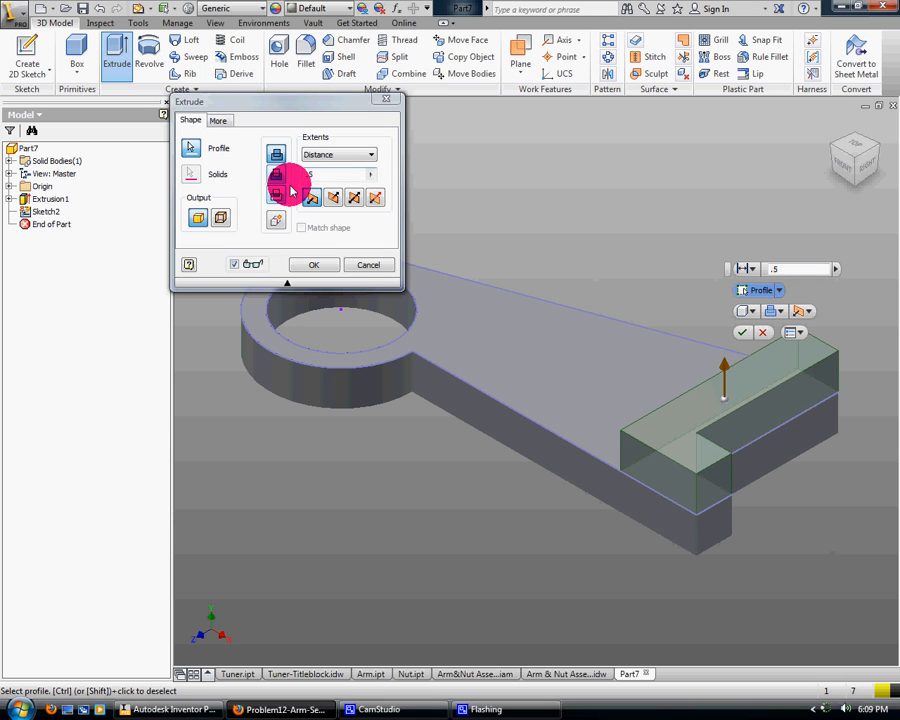
{"action": "left_click_drag", "start_coordinate": [330, 175], "coordinate": [247, 168]}
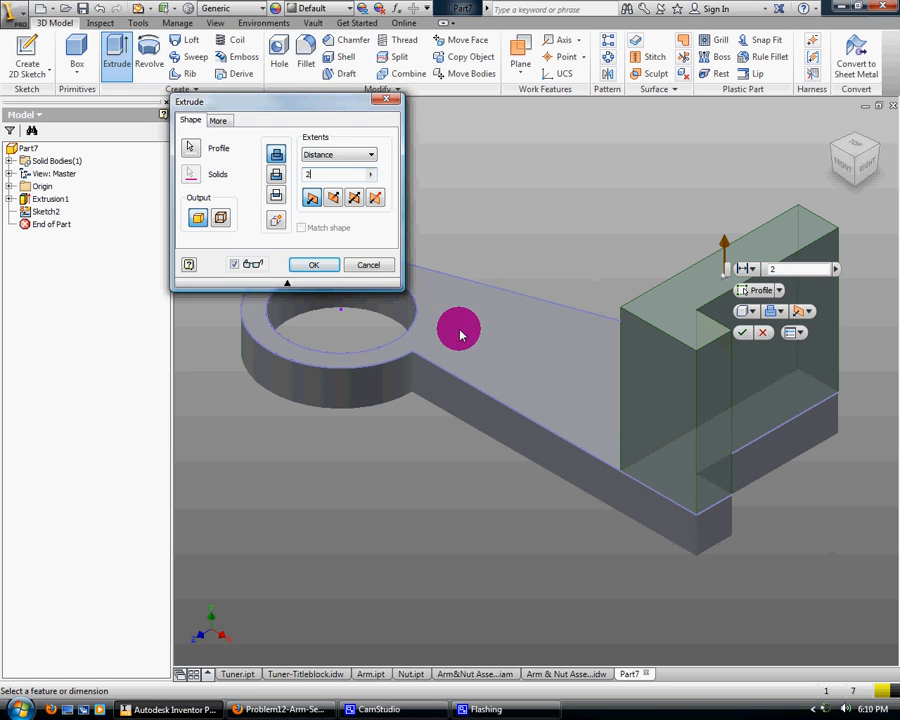
{"action": "left_click", "coordinate": [313, 266]}
Start a sketch on the arm's underside and draw two concentric circles matching the ring's inner edge and its 2 in outer edge
{"action": "left_click", "coordinate": [884, 293]}
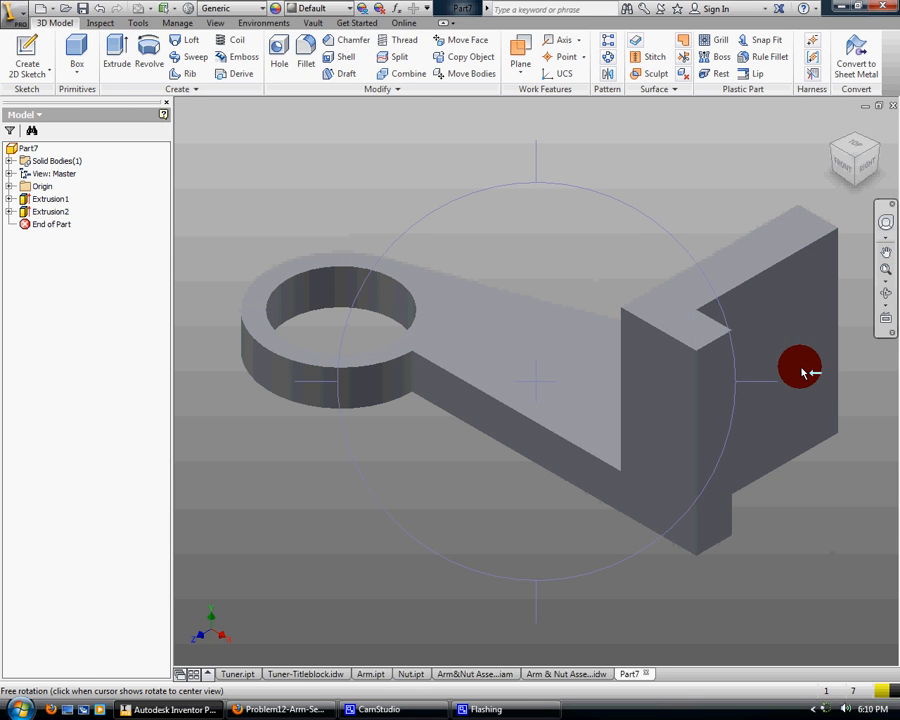
{"action": "left_click_drag", "start_coordinate": [805, 372], "coordinate": [643, 410]}
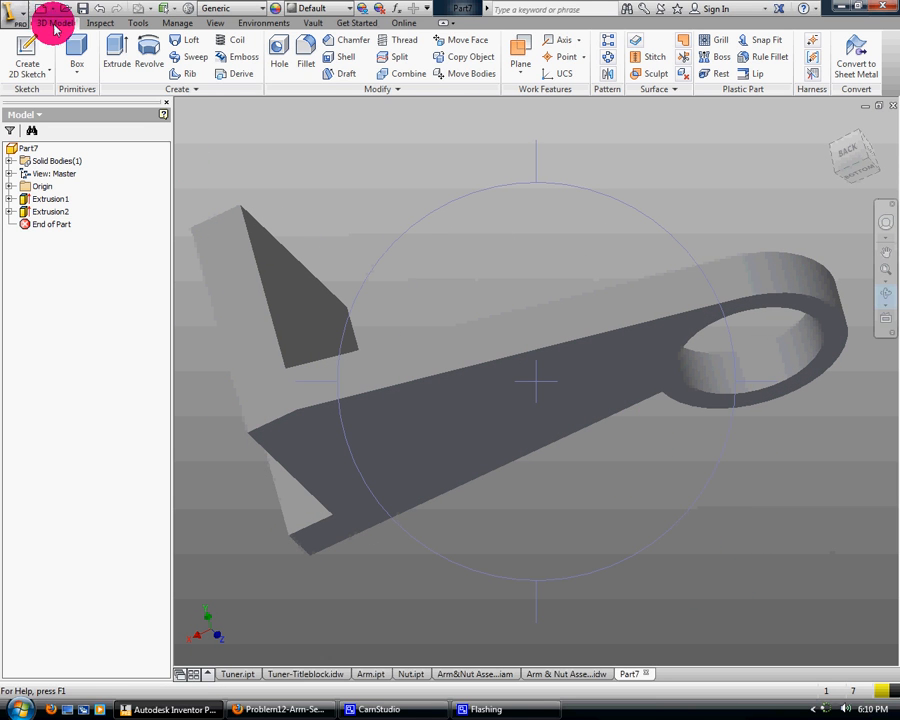
{"action": "left_click", "coordinate": [28, 50]}
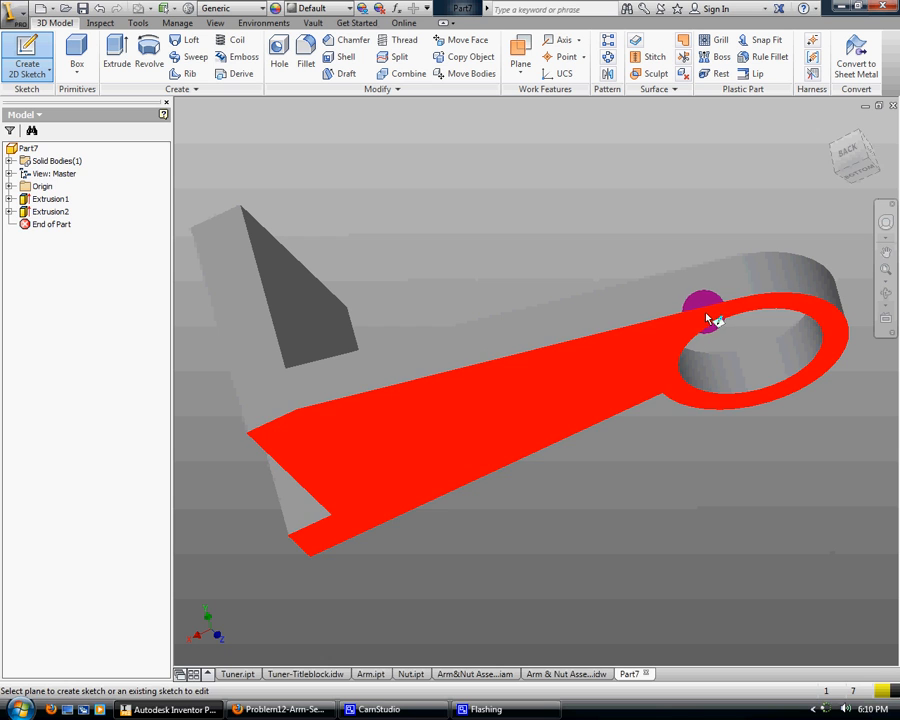
{"action": "left_click", "coordinate": [707, 318]}
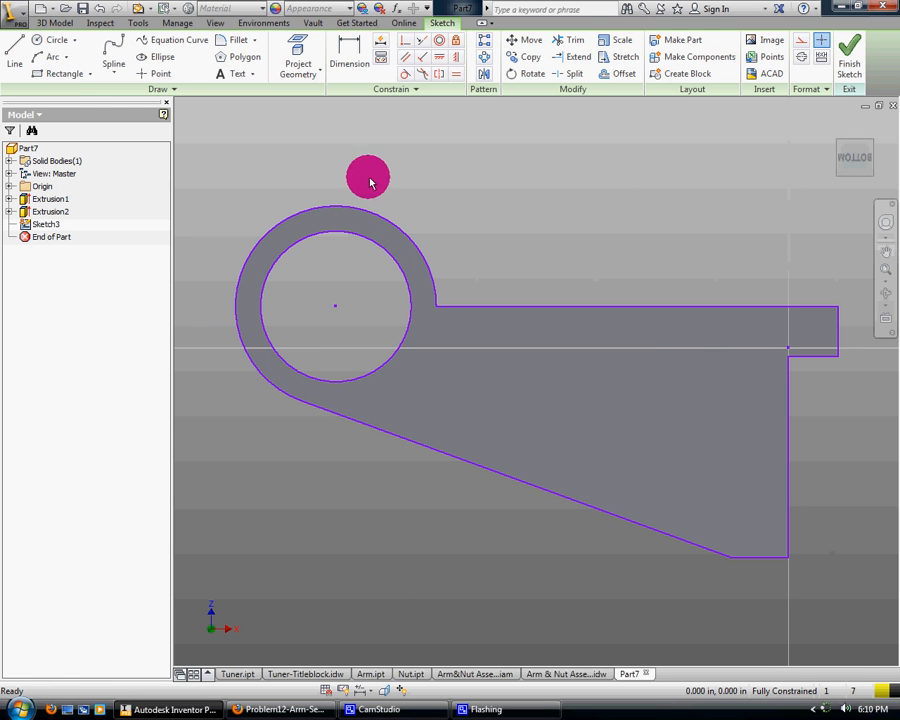
{"action": "left_click", "coordinate": [44, 40]}
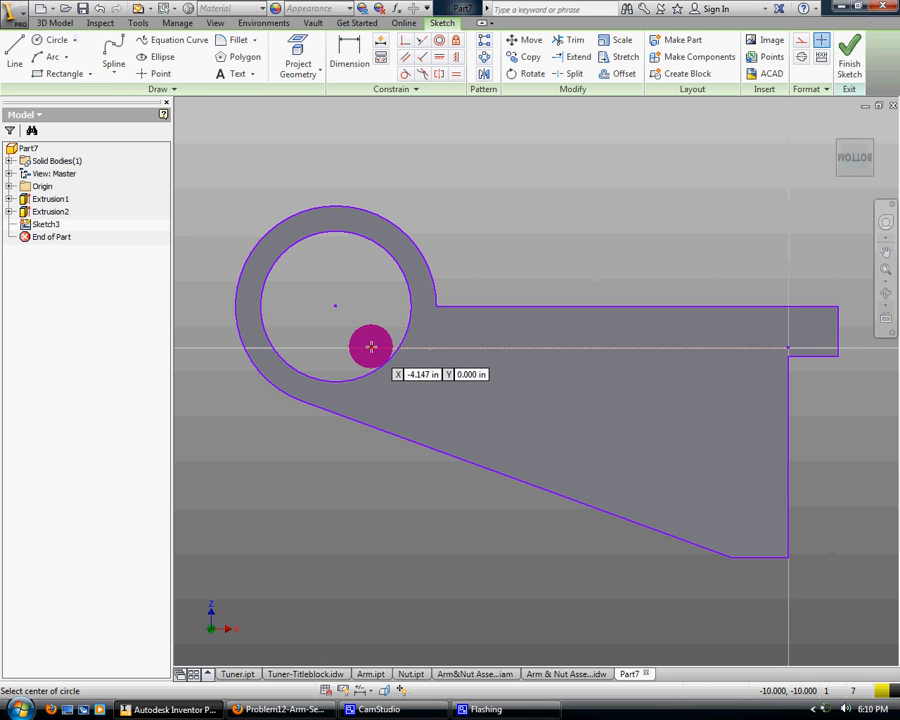
{"action": "left_click", "coordinate": [333, 305]}
{"action": "left_click", "coordinate": [411, 309]}
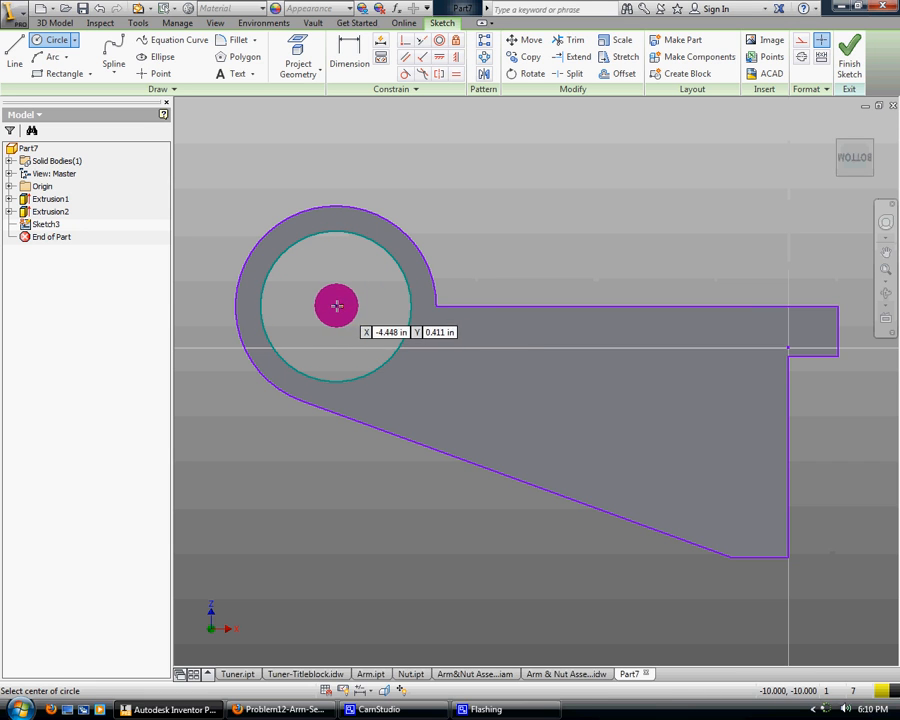
{"action": "left_click", "coordinate": [336, 306]}
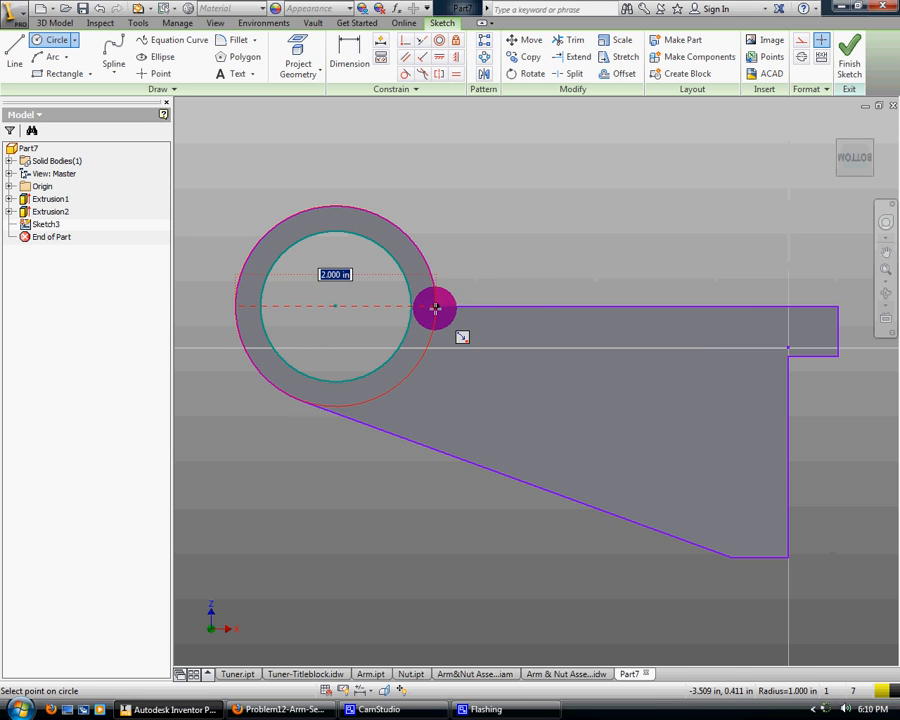
{"action": "left_click", "coordinate": [435, 309]}
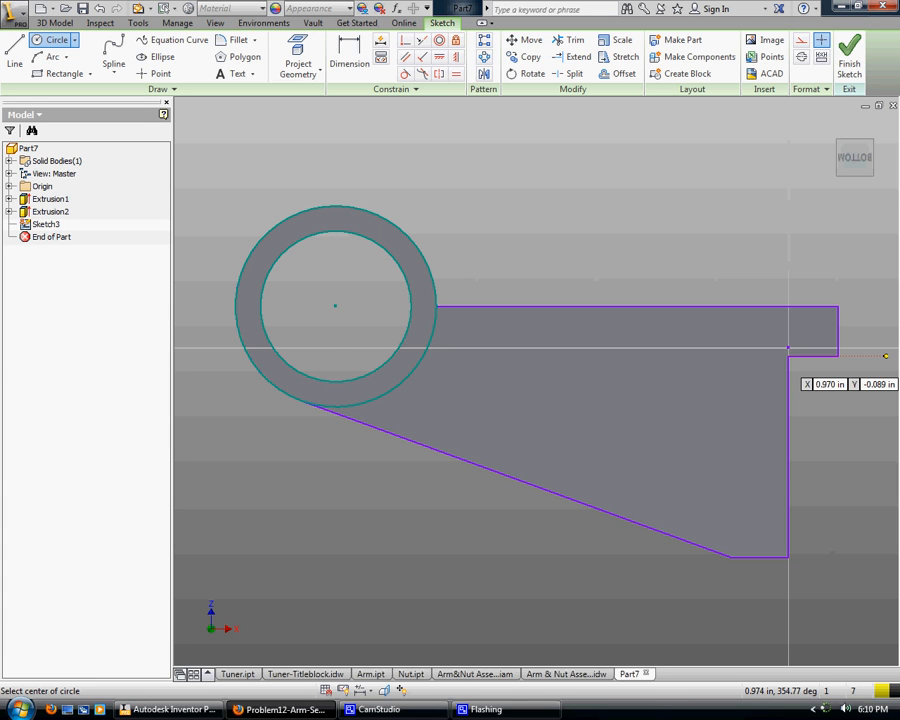
Finish the sketch and extrude the area between the circles 1.25 in outward from the underside, keeping the hole open
{"action": "left_click", "coordinate": [850, 64]}
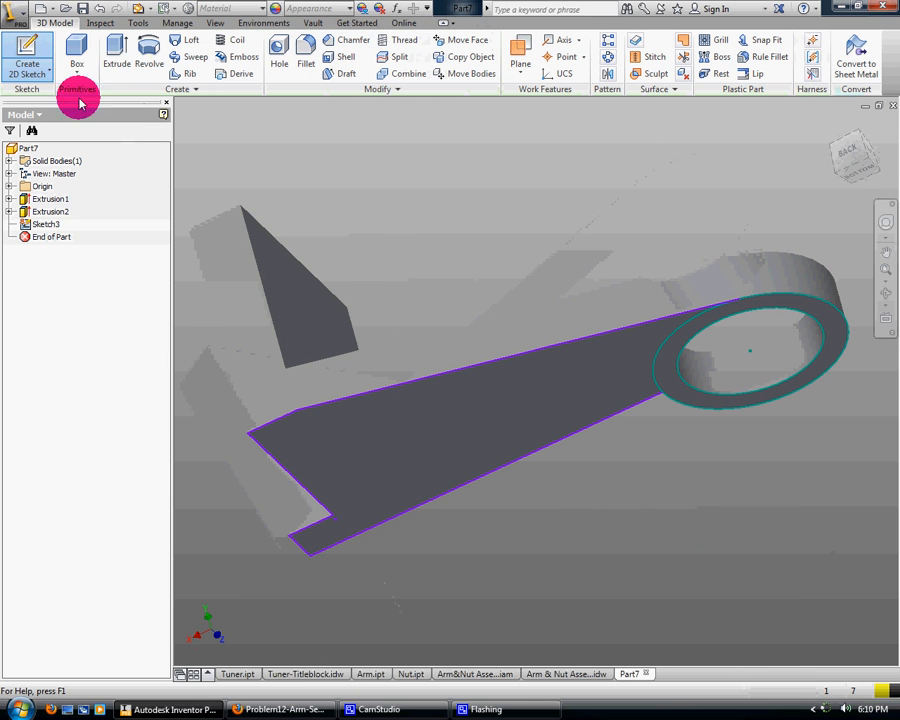
{"action": "left_click", "coordinate": [116, 50]}
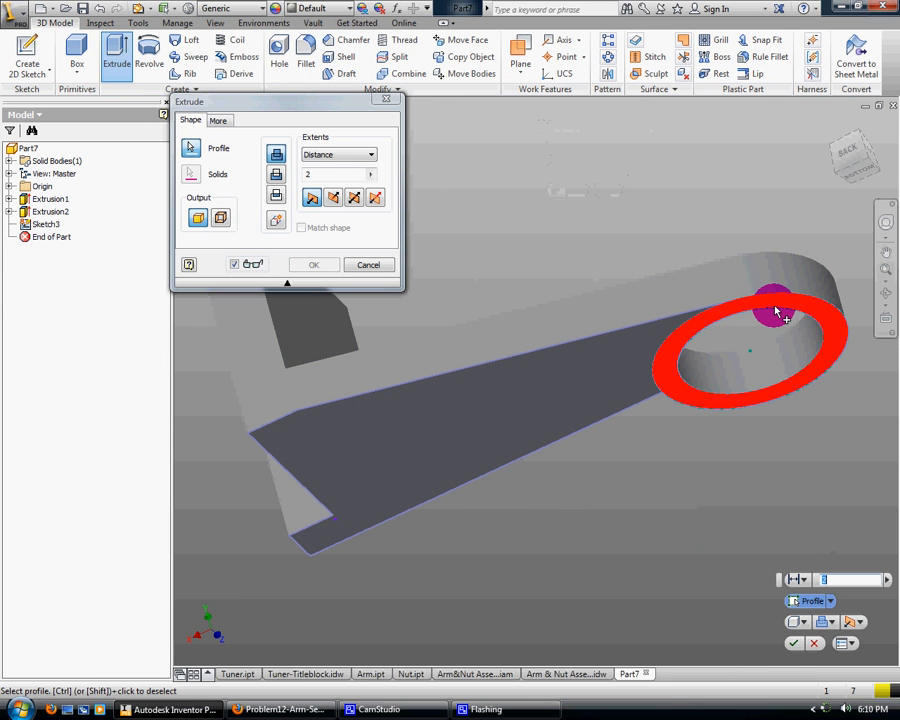
{"action": "left_click", "coordinate": [778, 312]}
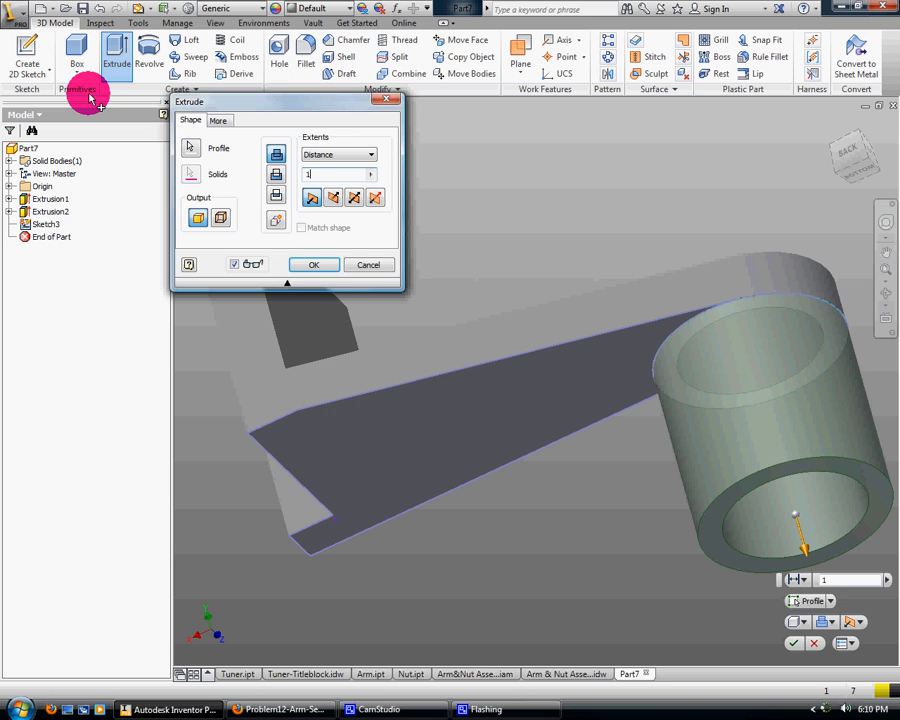
{"action": "left_click", "coordinate": [315, 266]}
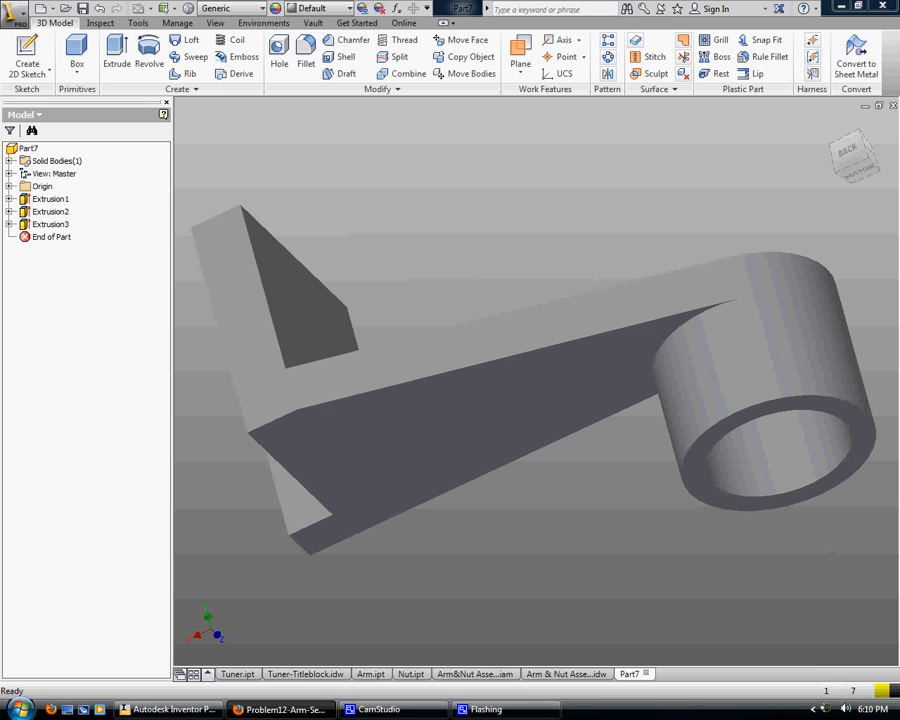
Start a sketch on the raised block's face toward the ring and turn the sketch view by 90 degrees
{"action": "left_click", "coordinate": [832, 127]}
{"action": "left_click", "coordinate": [886, 292]}
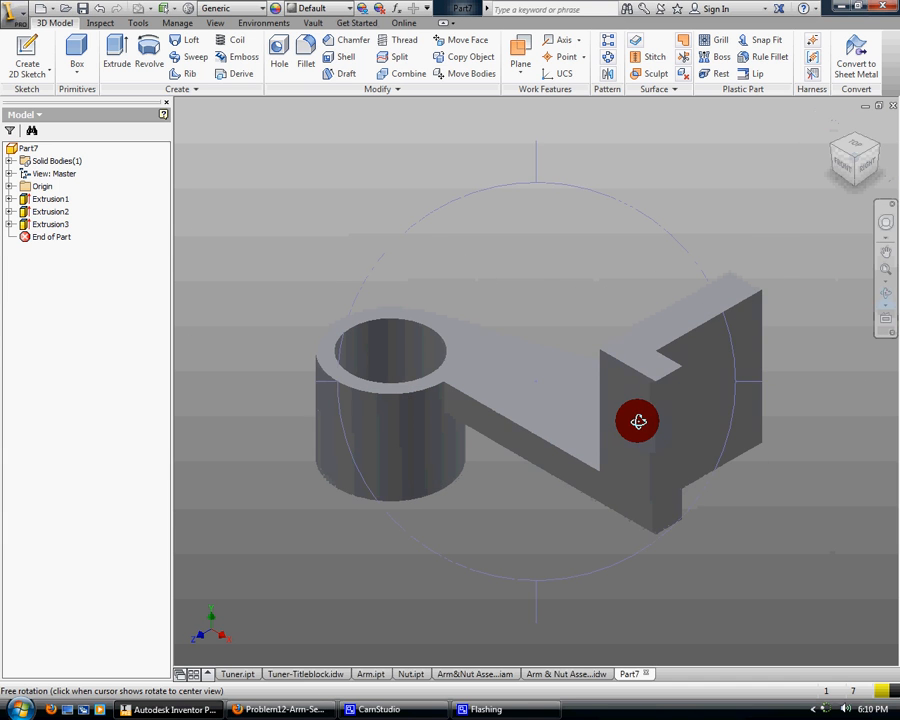
{"action": "left_click_drag", "start_coordinate": [637, 418], "coordinate": [695, 441]}
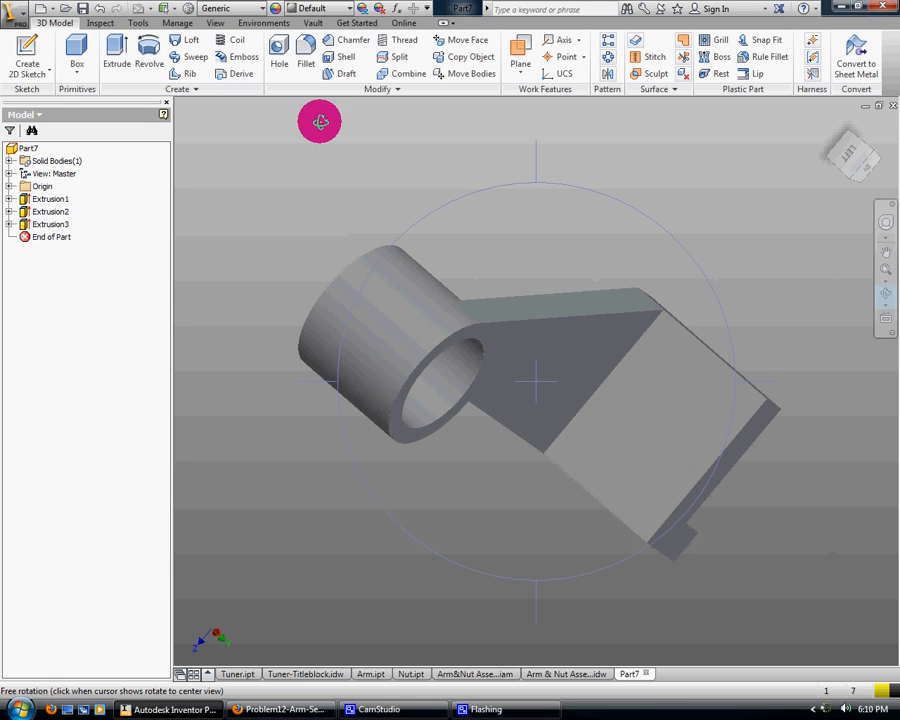
{"action": "left_click", "coordinate": [26, 52]}
{"action": "left_click", "coordinate": [688, 449]}
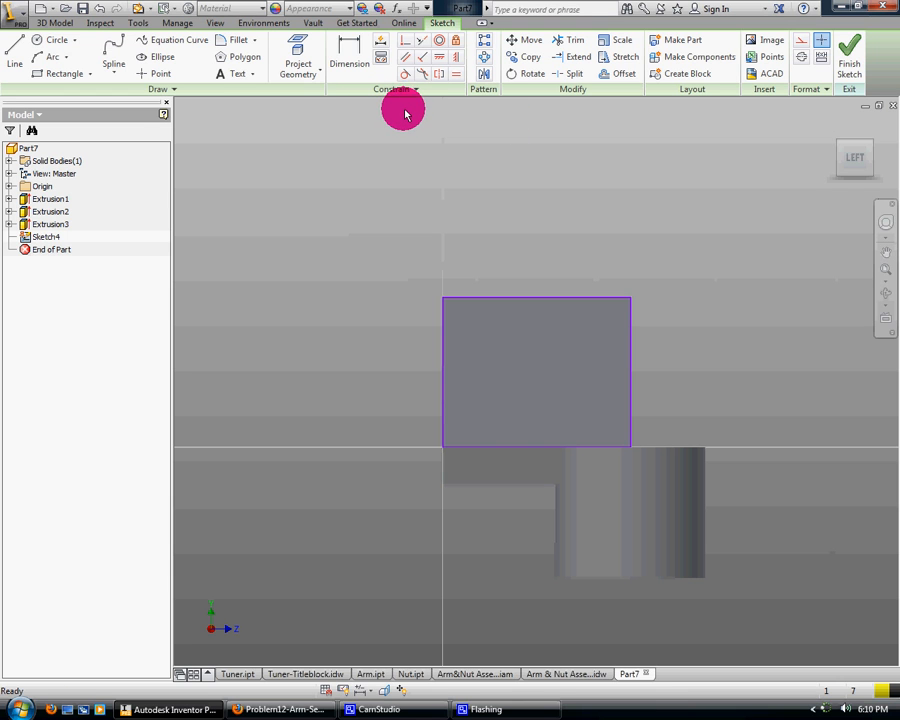
{"action": "left_click", "coordinate": [877, 126]}
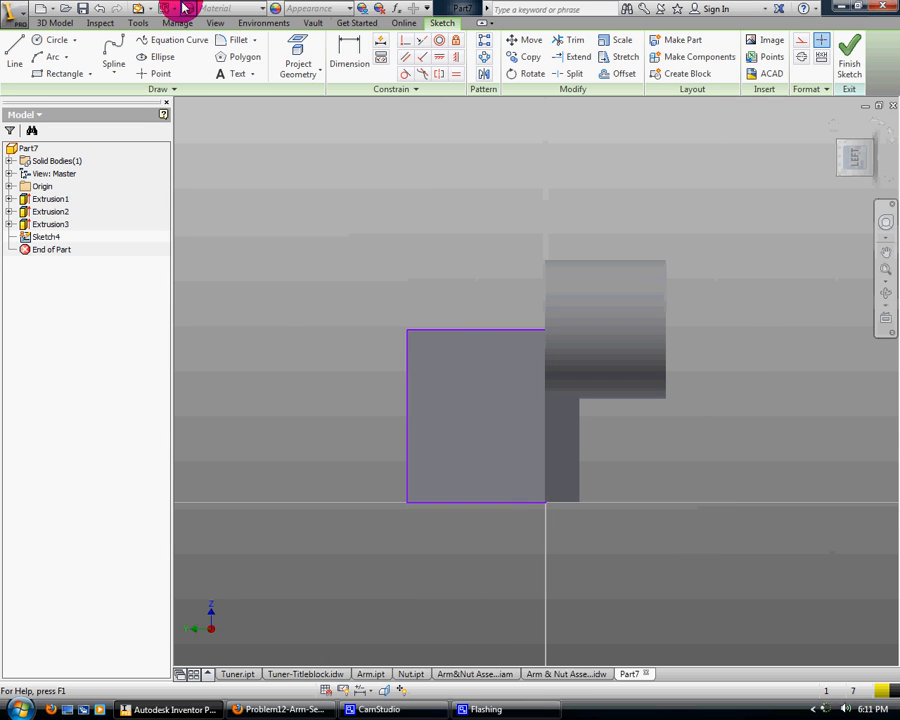
Draw a line about 1.85 in long perpendicular across the block face's side edge and dimension it 1 in from the block's top edge
{"action": "left_click", "coordinate": [18, 58]}
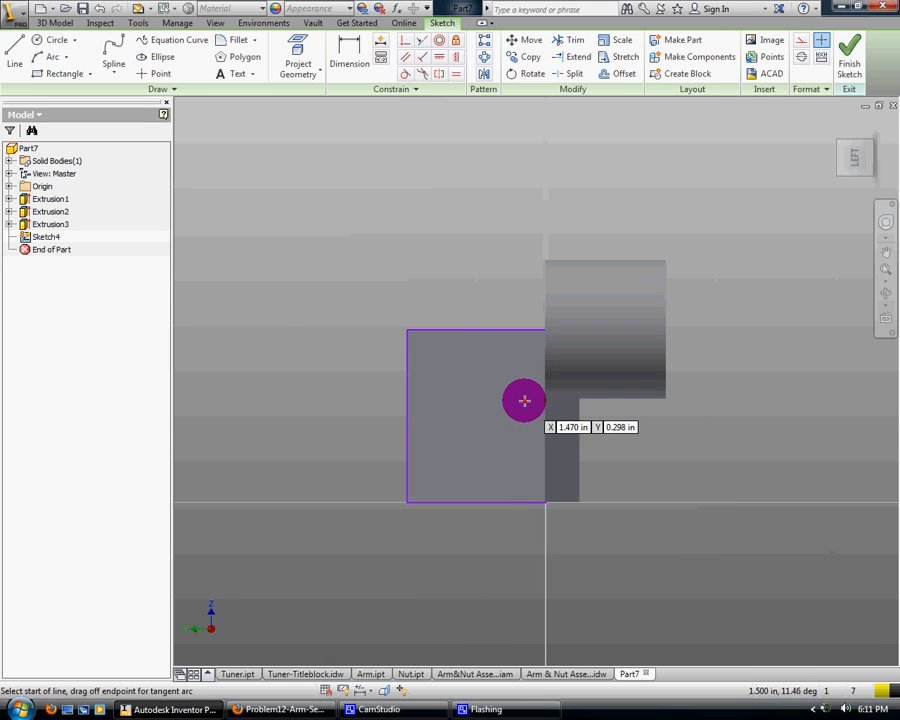
{"action": "left_click", "coordinate": [482, 530]}
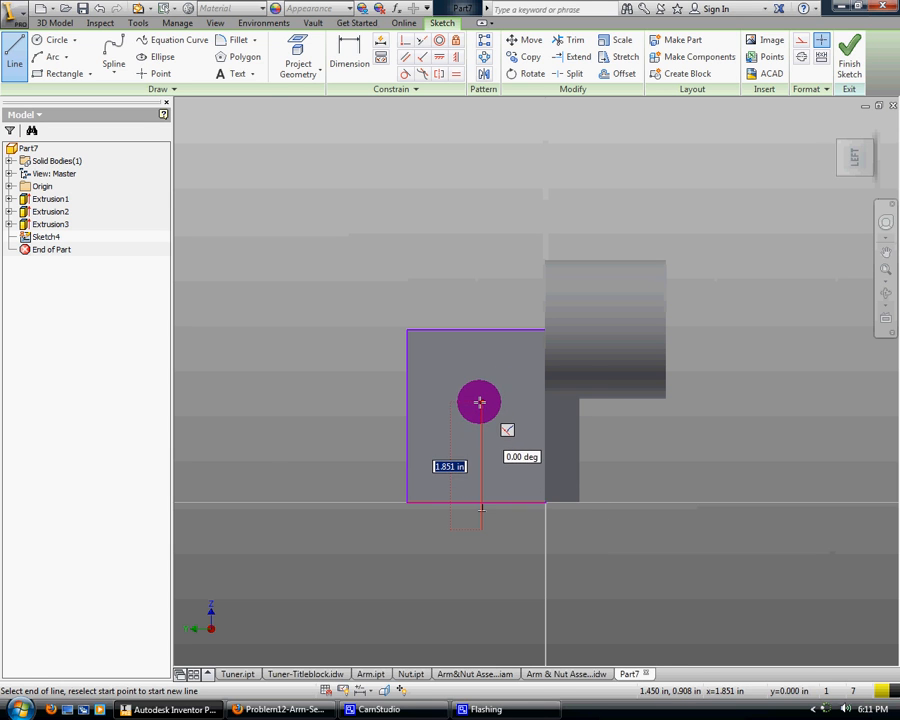
{"action": "left_click", "coordinate": [352, 56]}
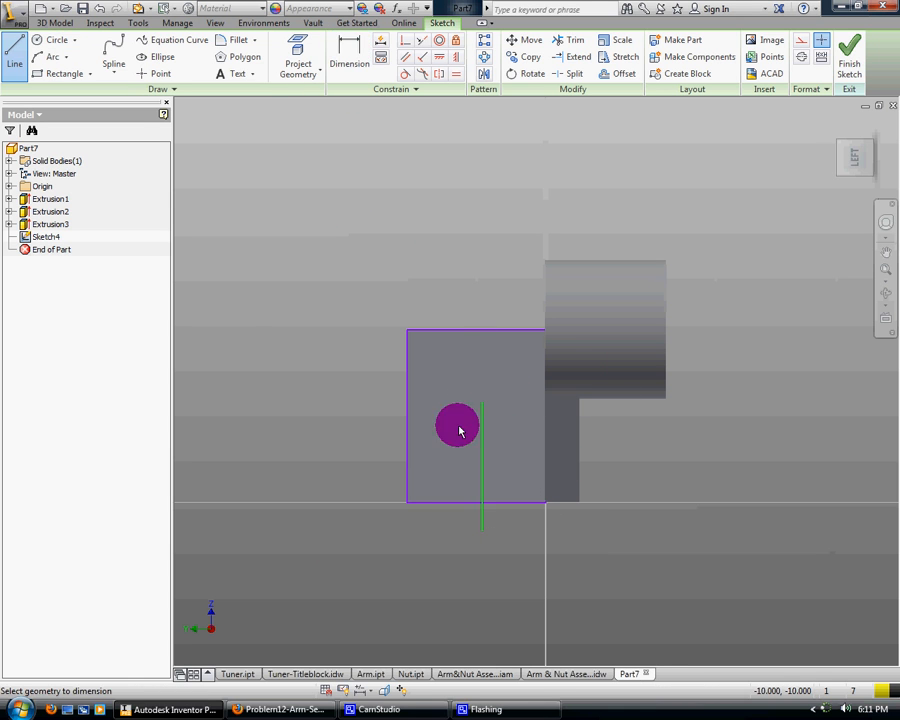
{"action": "left_click", "coordinate": [481, 482]}
{"action": "left_click", "coordinate": [408, 468]}
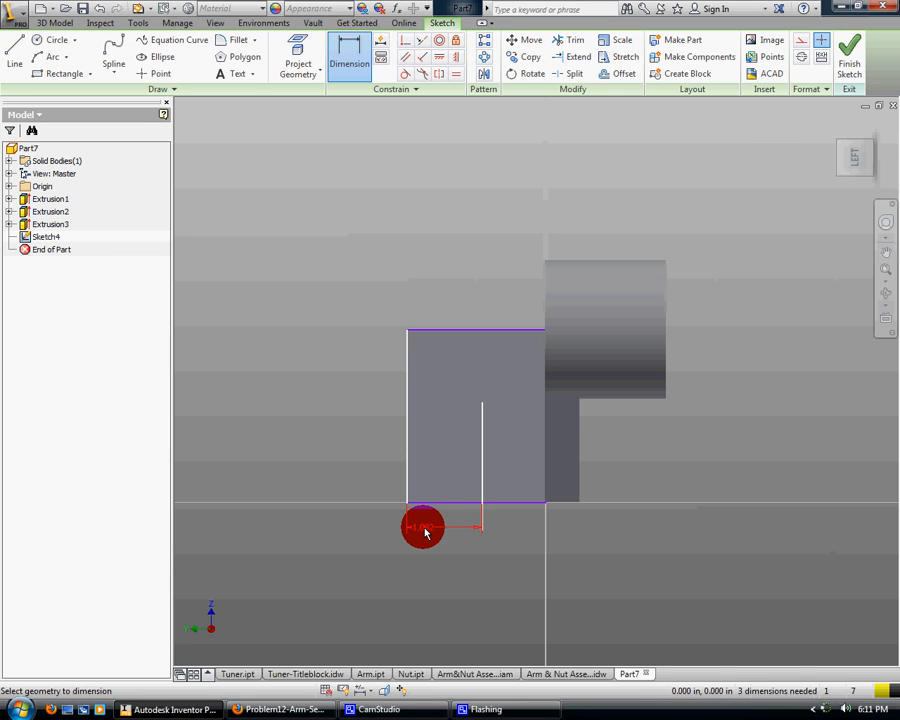
{"action": "left_click", "coordinate": [428, 533]}
{"action": "type", "text": "1"}
{"action": "key", "text": "Return"}
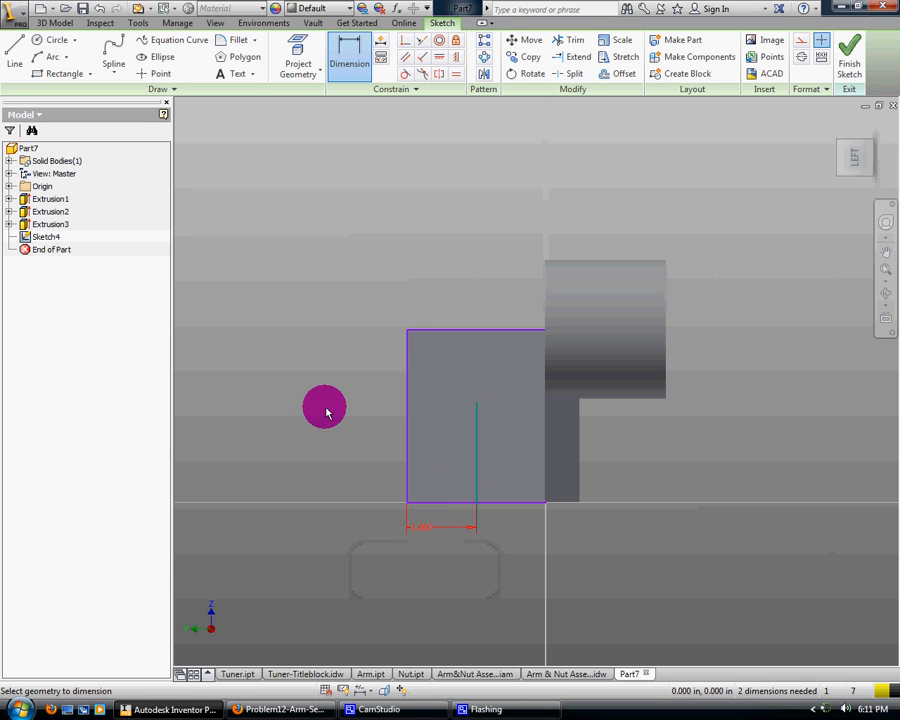
Draw a second line crossing the first at right angles and dimension it 1 in from the block face's side edge
{"action": "left_click", "coordinate": [25, 58]}
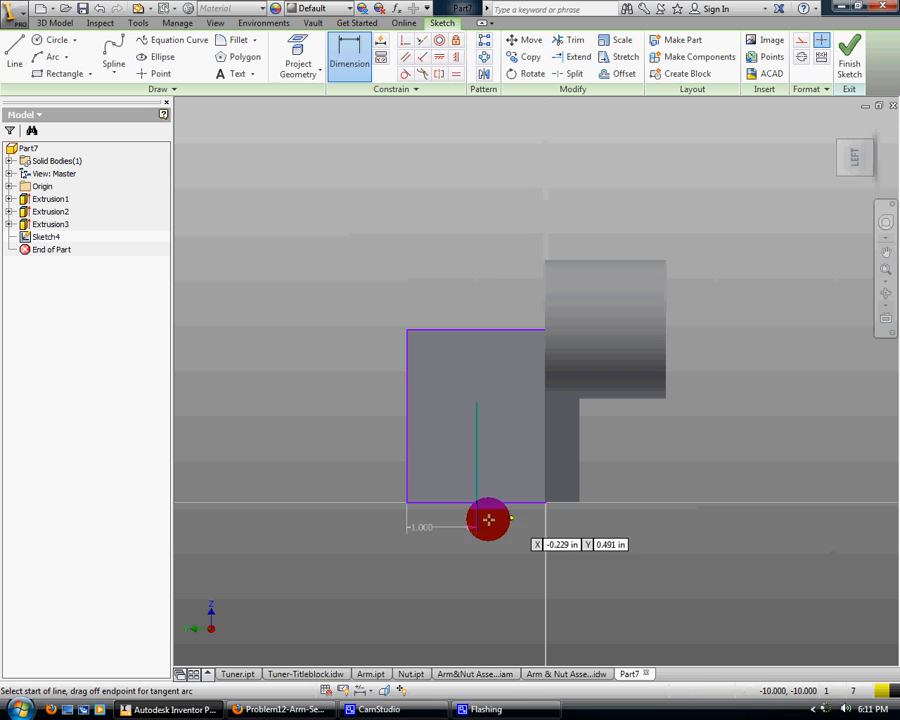
{"action": "left_click", "coordinate": [357, 436]}
{"action": "left_click", "coordinate": [506, 438]}
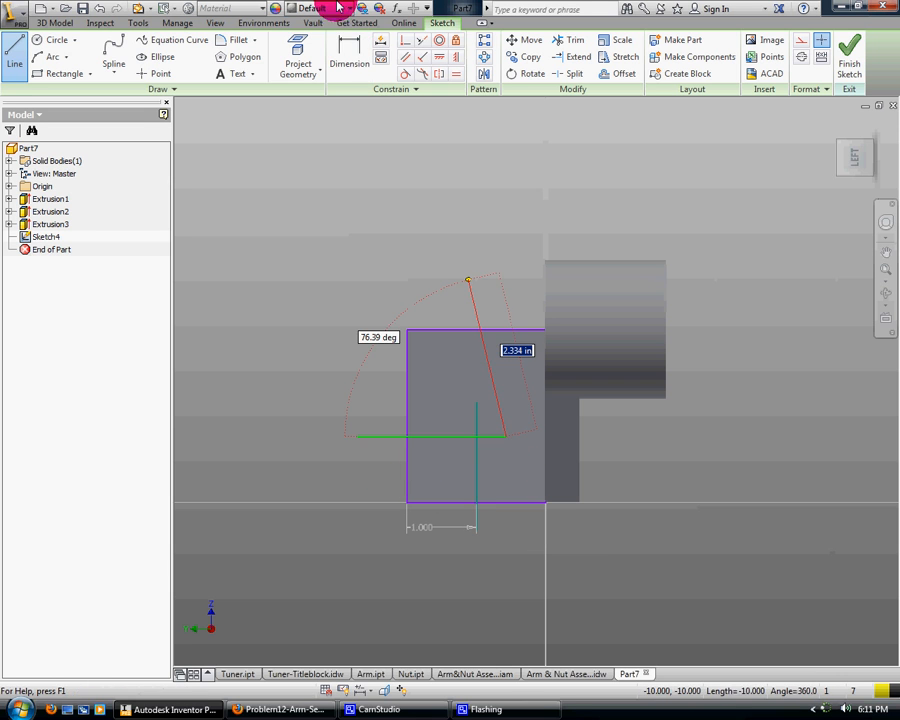
{"action": "left_click", "coordinate": [350, 56]}
{"action": "left_click", "coordinate": [437, 437]}
{"action": "left_click", "coordinate": [438, 501]}
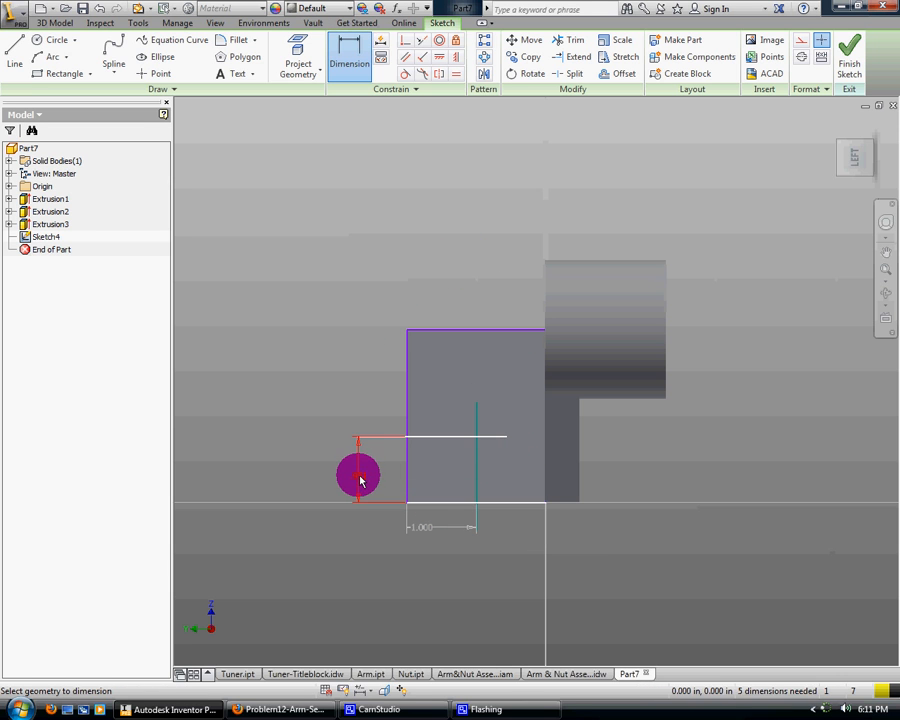
{"action": "left_click", "coordinate": [360, 481]}
{"action": "key", "text": "Return"}
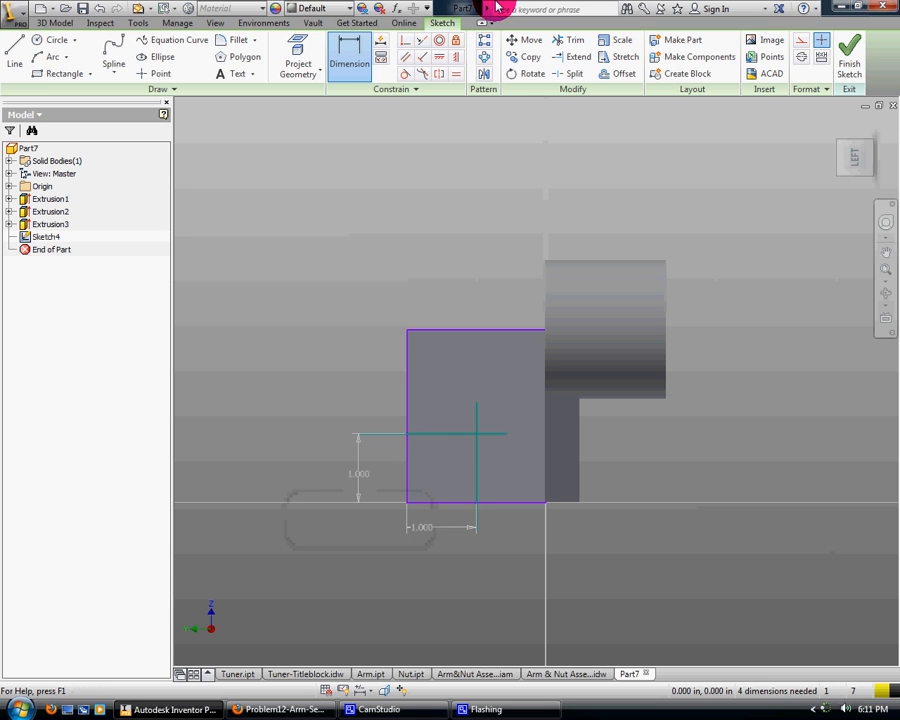
Delete the side-edge dimension and both crossing lines from the block face sketch
{"action": "left_click", "coordinate": [155, 76]}
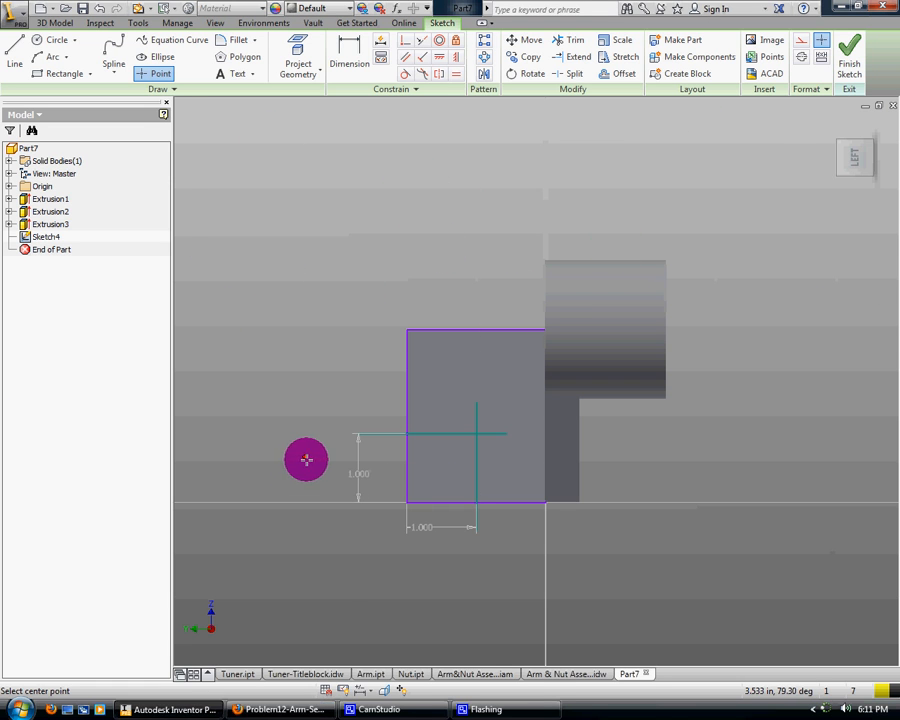
{"action": "right_click", "coordinate": [307, 453]}
{"action": "left_click", "coordinate": [258, 457]}
{"action": "right_click", "coordinate": [356, 469]}
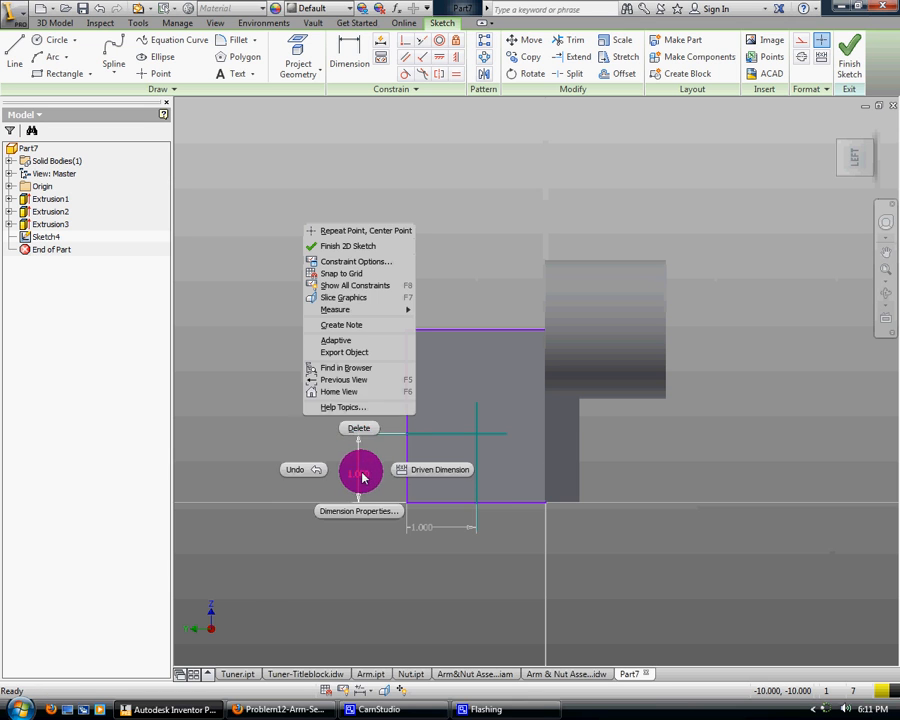
{"action": "left_click", "coordinate": [358, 428]}
{"action": "right_click", "coordinate": [478, 432]}
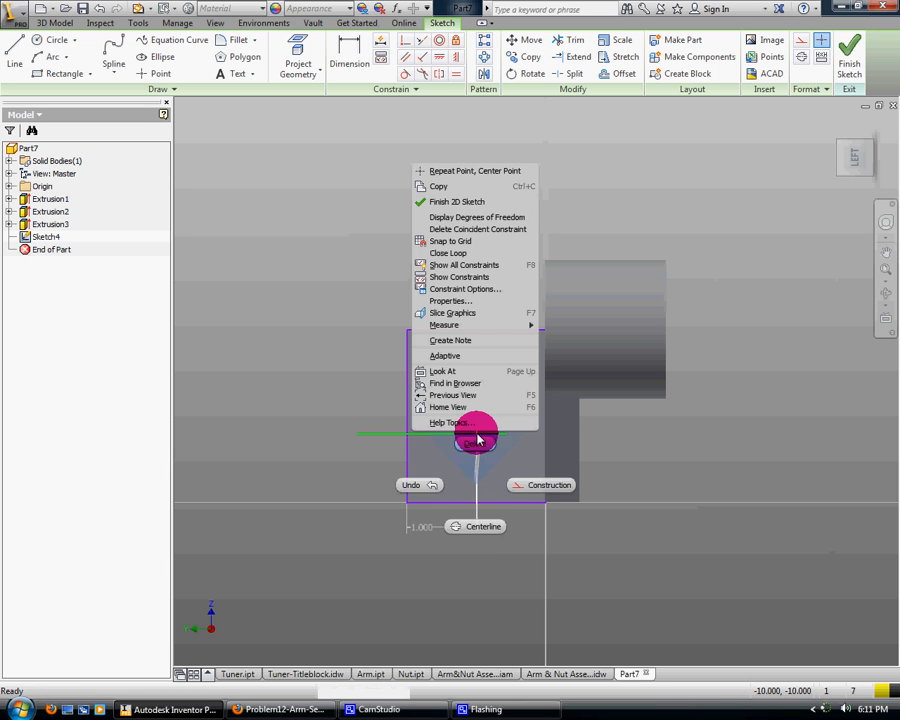
{"action": "left_click", "coordinate": [483, 498]}
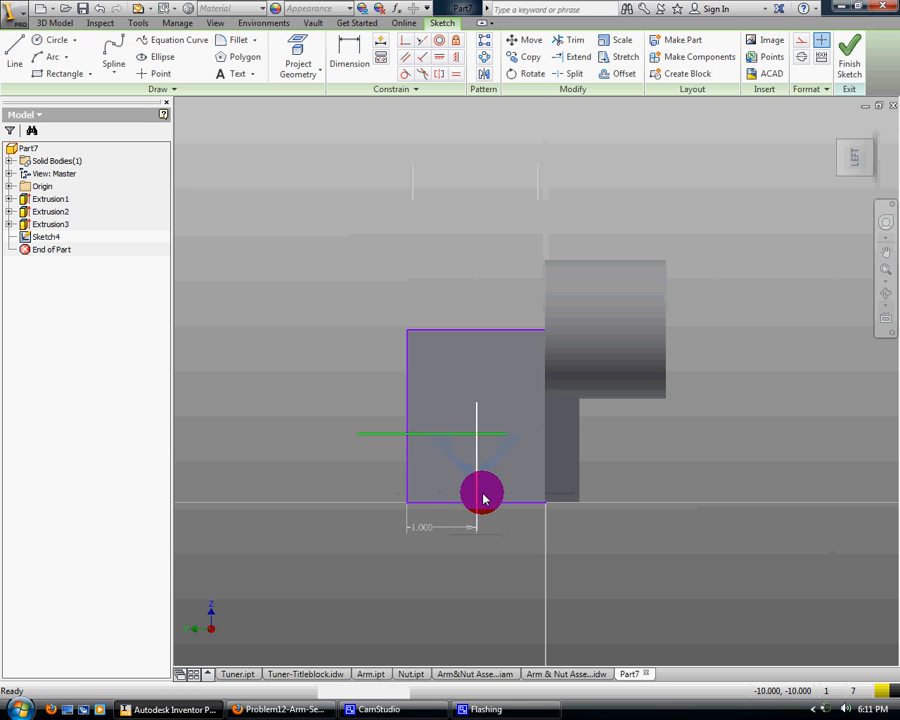
{"action": "right_click", "coordinate": [439, 436]}
{"action": "left_click", "coordinate": [444, 394]}
Place a sketch point on the raised block's face and dimension it 1 in from the face's bottom edge
{"action": "left_click", "coordinate": [163, 75]}
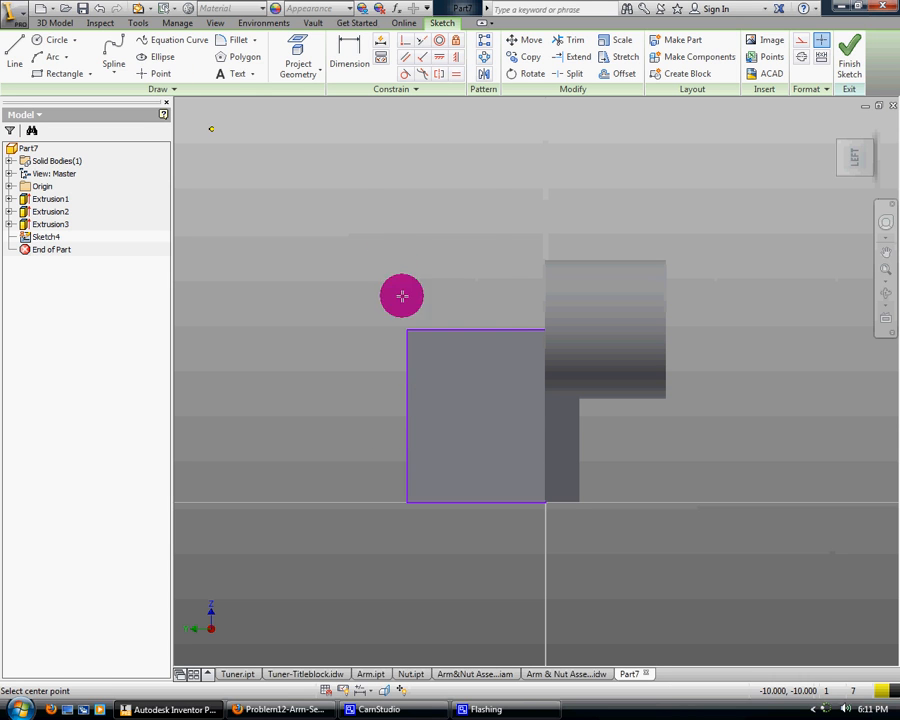
{"action": "left_click", "coordinate": [467, 429]}
{"action": "left_click", "coordinate": [351, 60]}
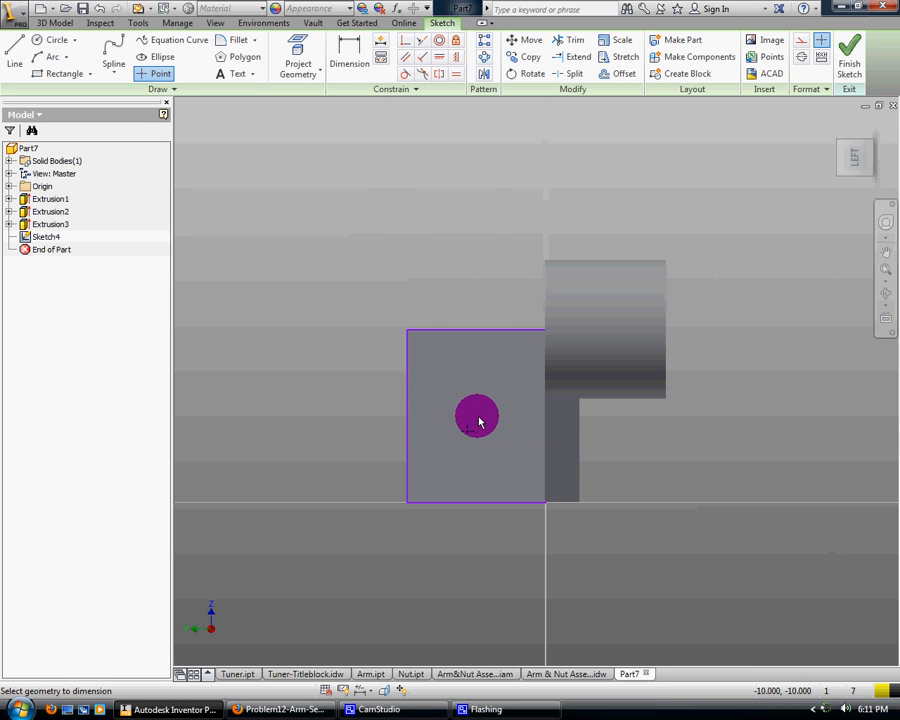
{"action": "left_click", "coordinate": [470, 503]}
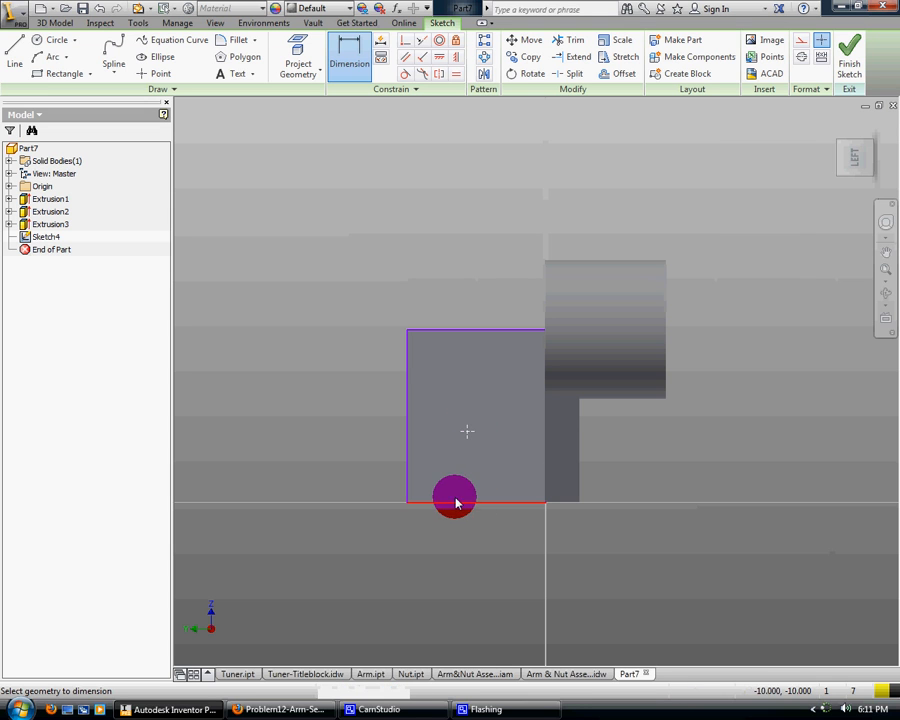
{"action": "left_click", "coordinate": [361, 474]}
{"action": "type", "text": "1"}
{"action": "key", "text": "Return"}
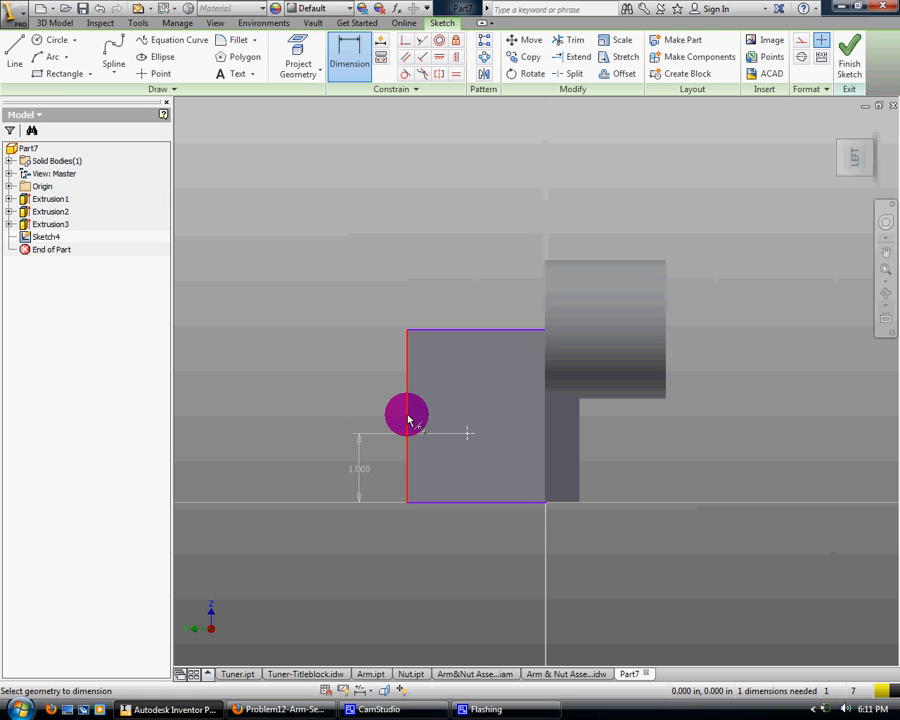
Dimension the point 1 in from the block face's outer side edge
{"action": "left_click", "coordinate": [432, 292]}
{"action": "type", "text": "1"}
{"action": "key", "text": "Return"}
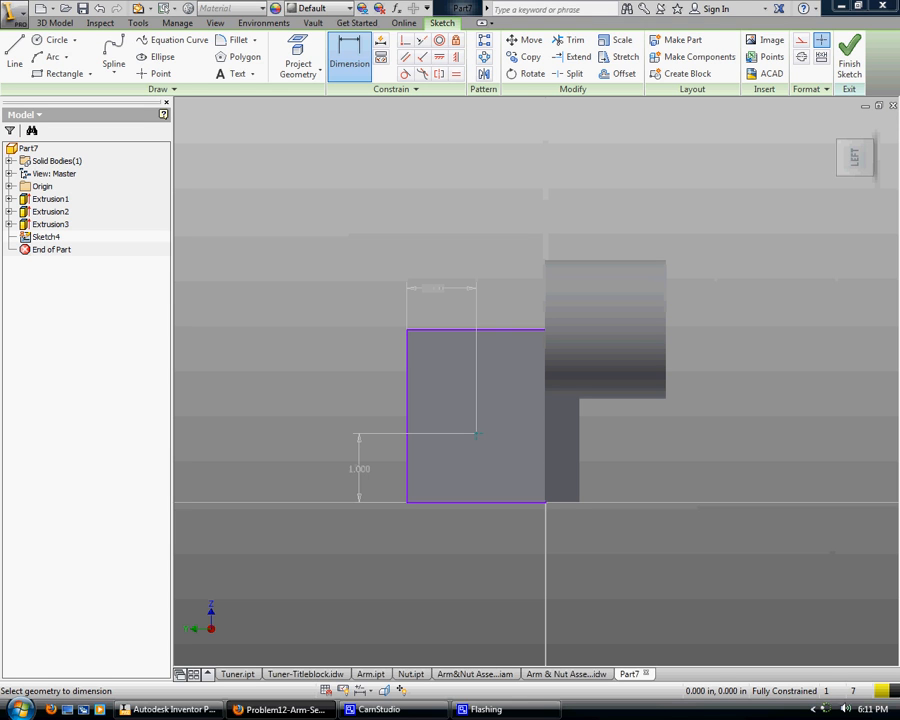
Finish the sketch and cut a simple 0.75 in diameter hole through all at the sketched point on the raised block
{"action": "left_click", "coordinate": [843, 58]}
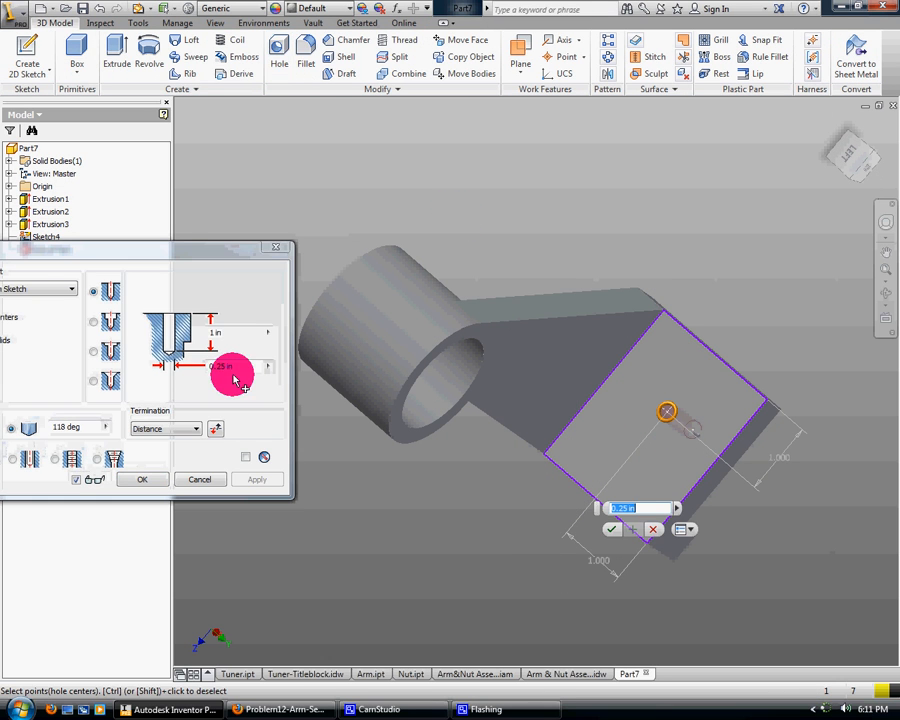
{"action": "left_click", "coordinate": [239, 368]}
{"action": "key", "text": "BackSpace"}
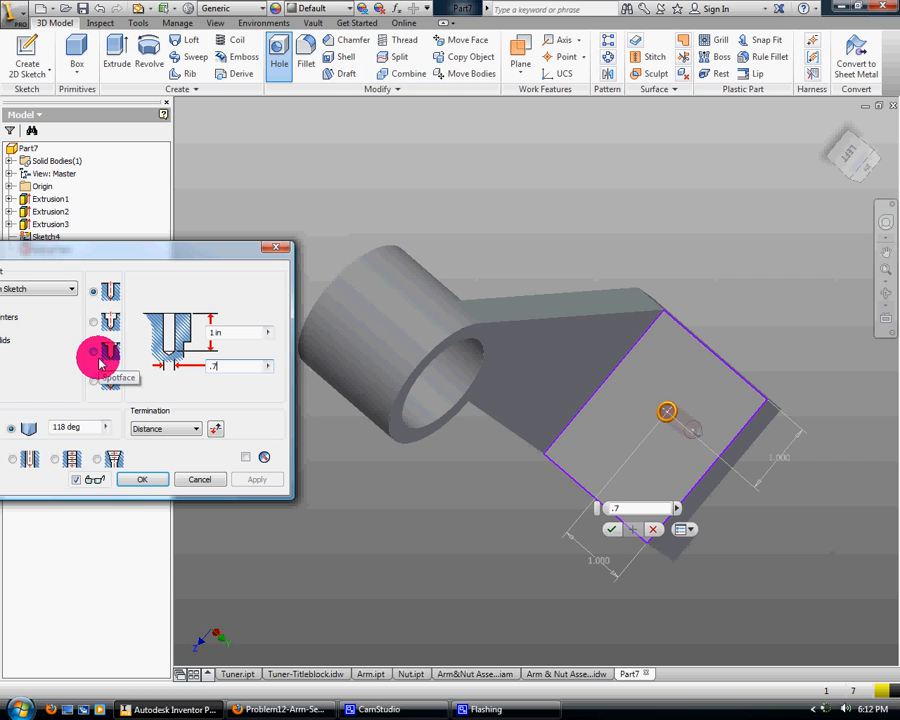
{"action": "left_click", "coordinate": [186, 429]}
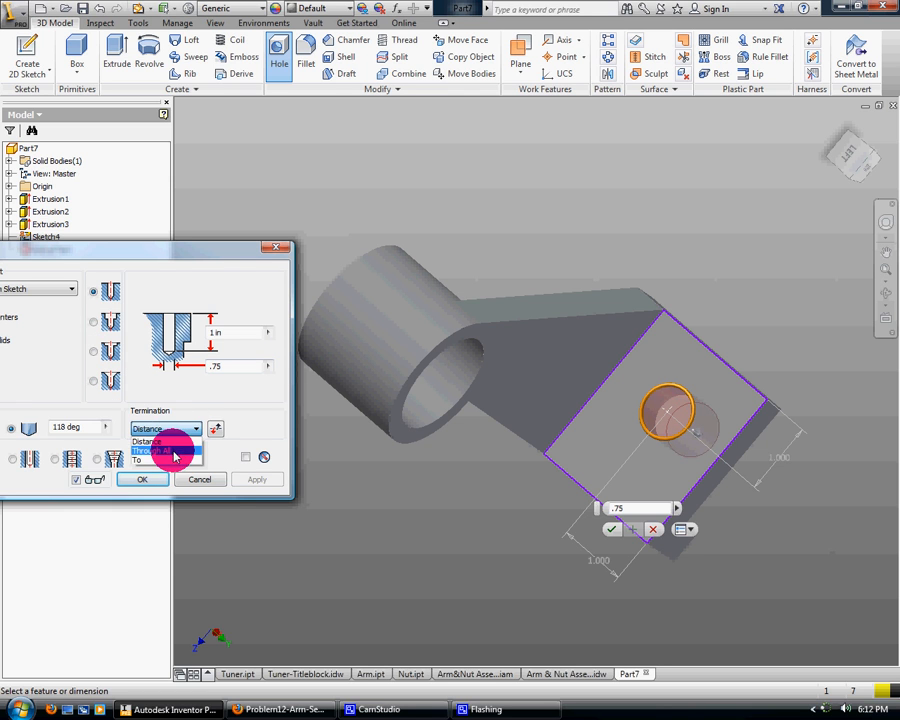
{"action": "left_click", "coordinate": [175, 452]}
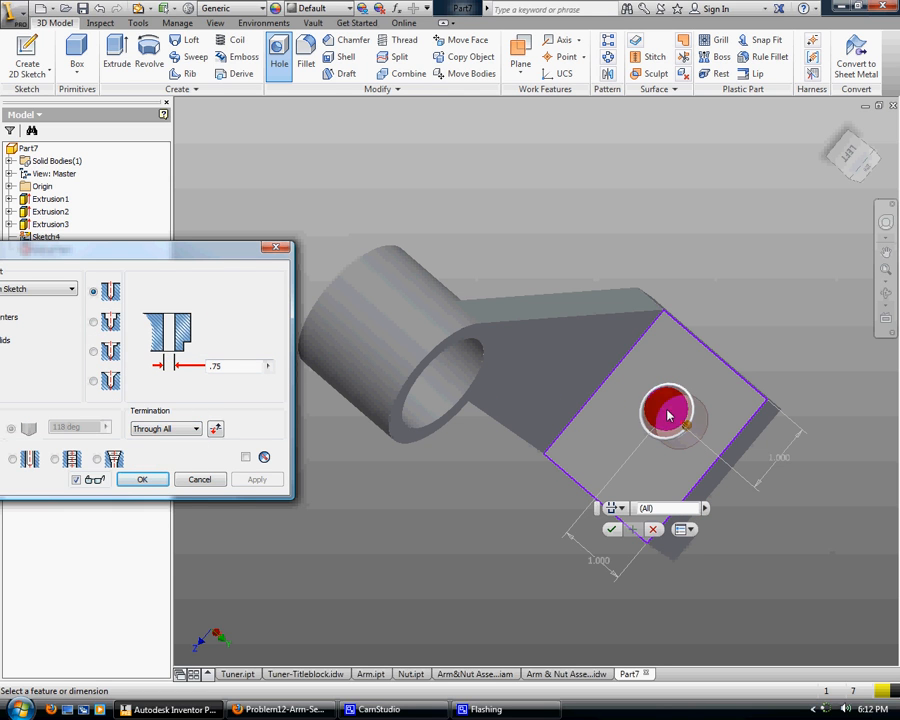
{"action": "left_click", "coordinate": [148, 480]}
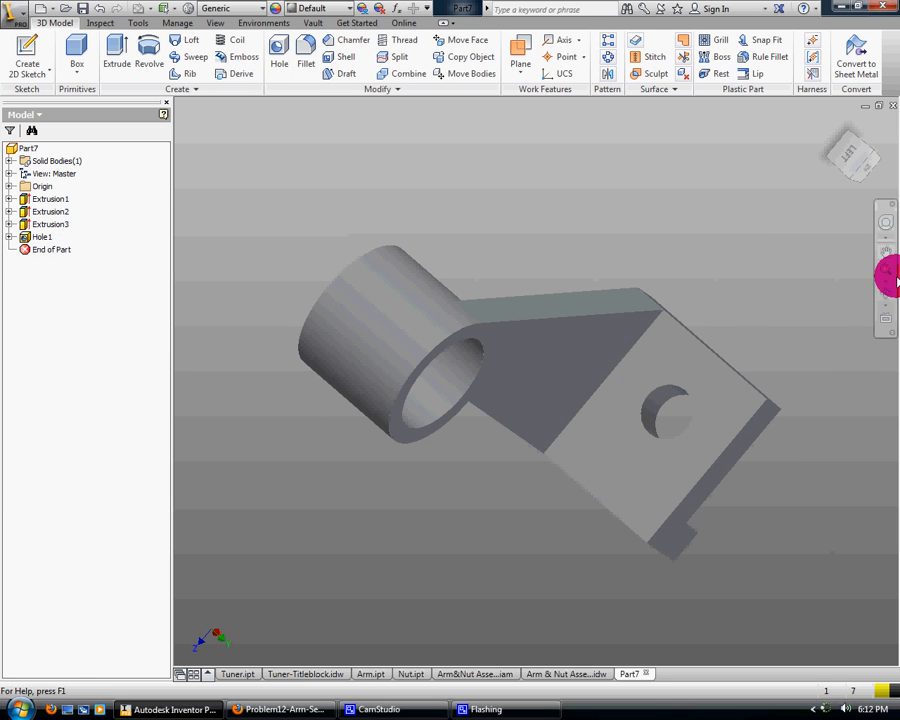
Start a 0.25 in fillet with the curved edge where the arm's underside meets the ring boss
{"action": "left_click", "coordinate": [886, 292]}
{"action": "left_click_drag", "start_coordinate": [824, 328], "coordinate": [640, 427]}
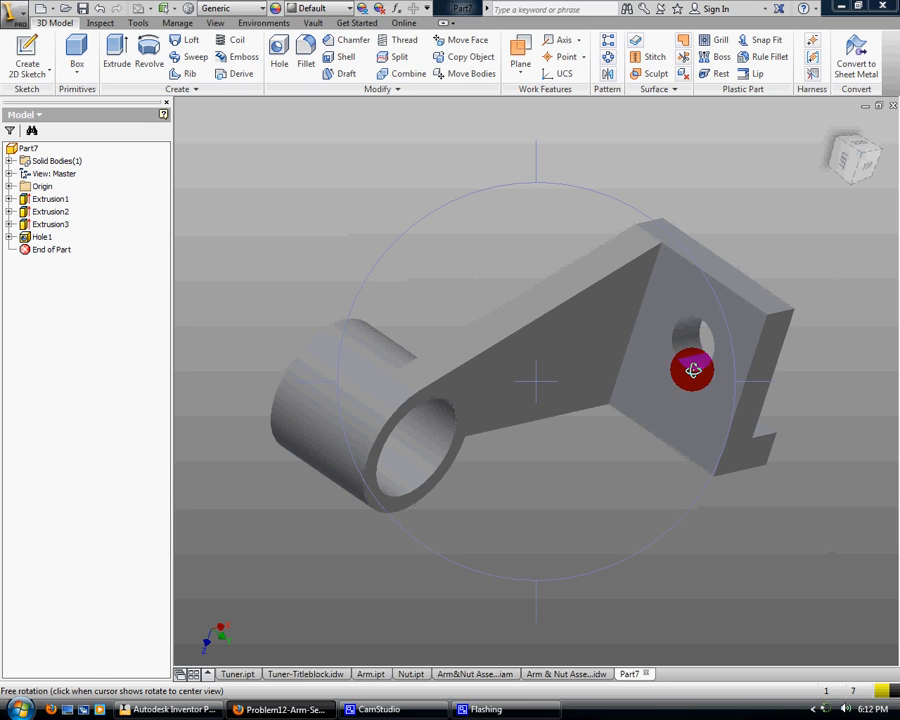
{"action": "left_click_drag", "start_coordinate": [709, 318], "coordinate": [778, 452]}
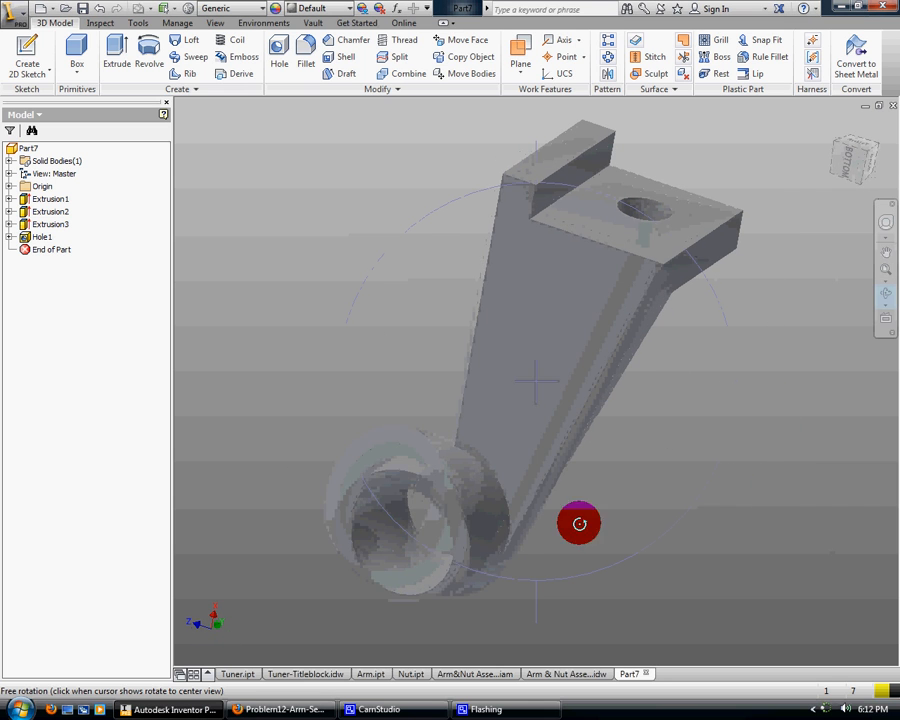
{"action": "left_click_drag", "start_coordinate": [579, 523], "coordinate": [538, 500]}
{"action": "left_click", "coordinate": [305, 55]}
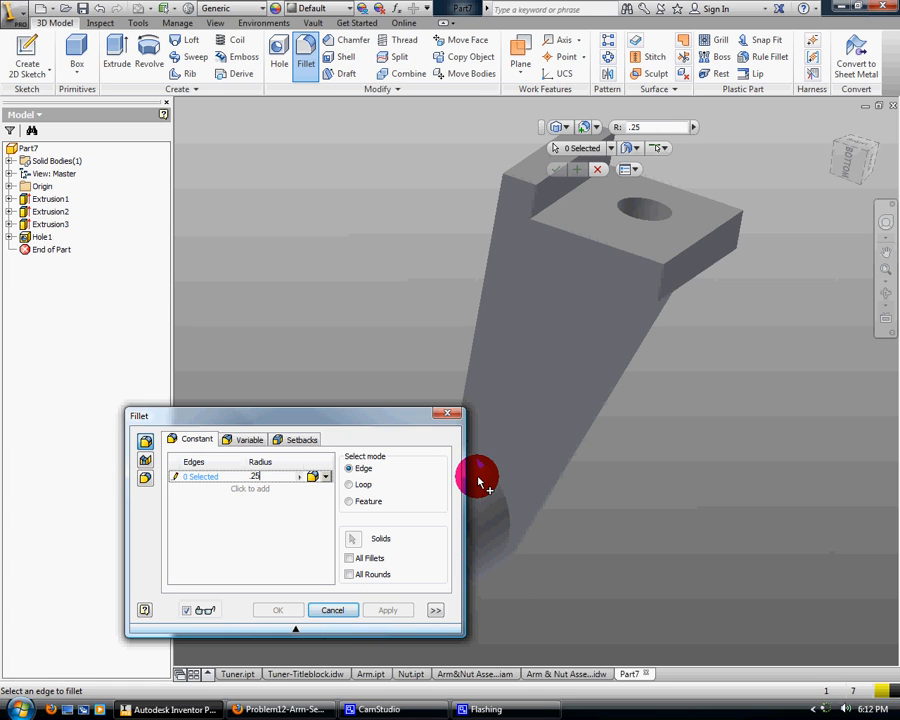
{"action": "left_click", "coordinate": [504, 500]}
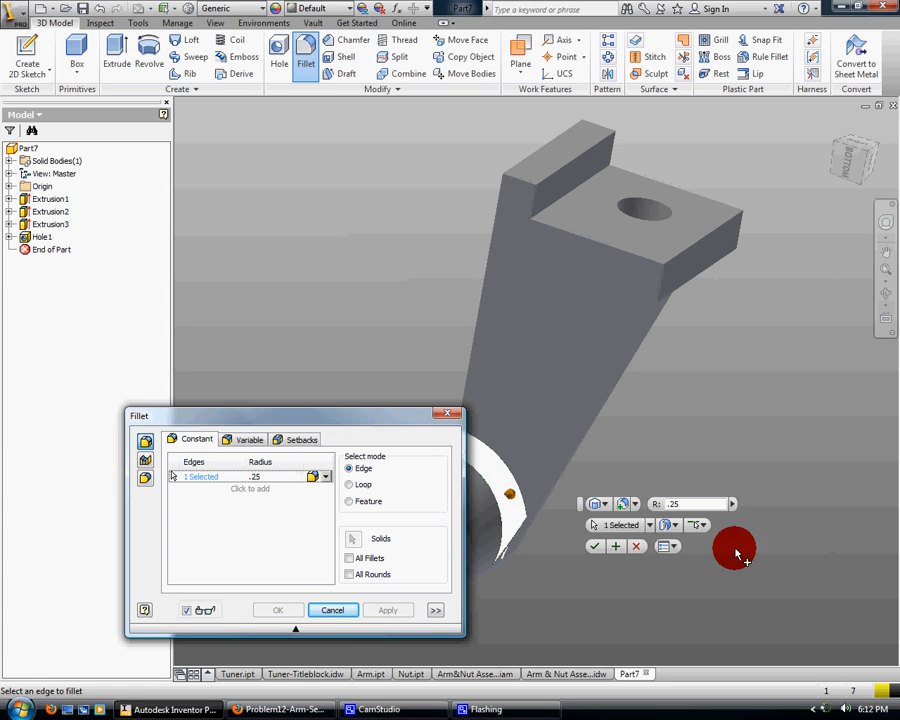
Add the short edge where the arm's narrow side meets the ring boss to the 0.25 in fillet and apply it
{"action": "left_click", "coordinate": [890, 297]}
{"action": "left_click_drag", "start_coordinate": [534, 406], "coordinate": [632, 426]}
{"action": "right_click", "coordinate": [660, 445]}
{"action": "left_click", "coordinate": [690, 426]}
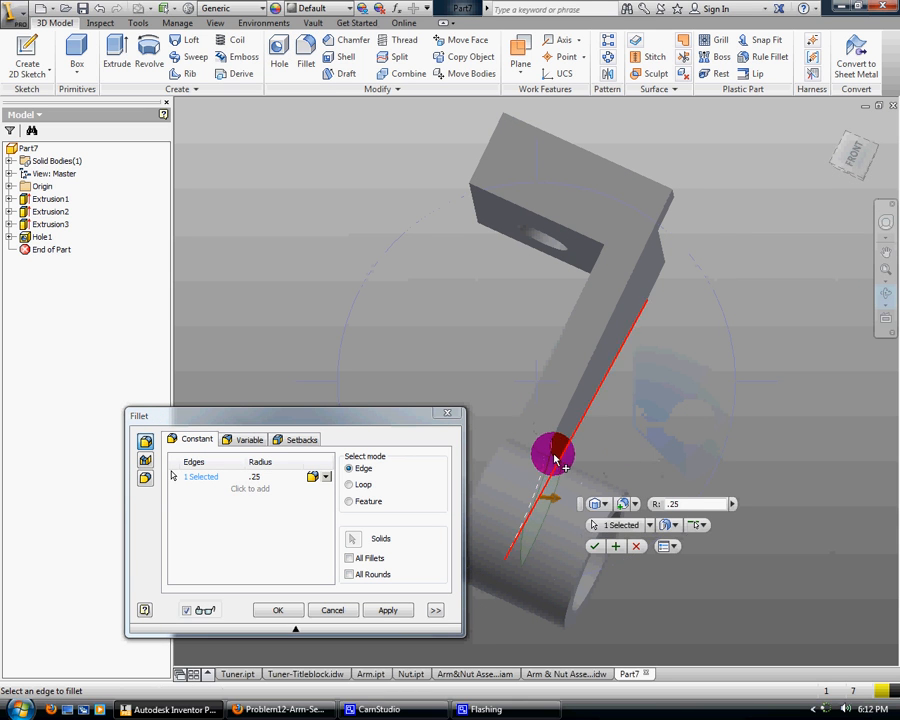
{"action": "left_click", "coordinate": [540, 457]}
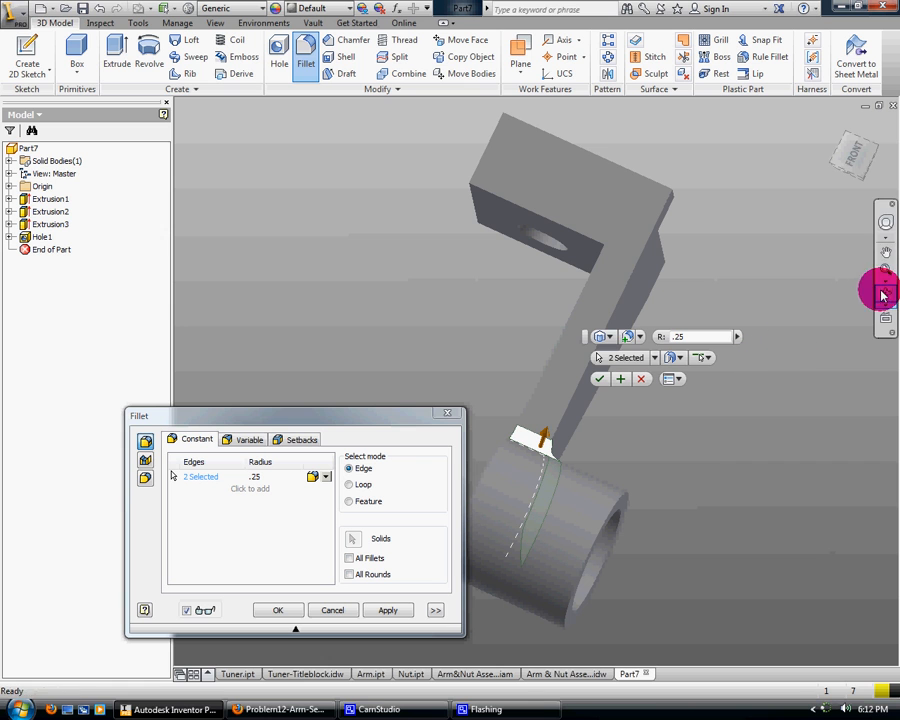
{"action": "left_click_drag", "start_coordinate": [580, 473], "coordinate": [486, 346]}
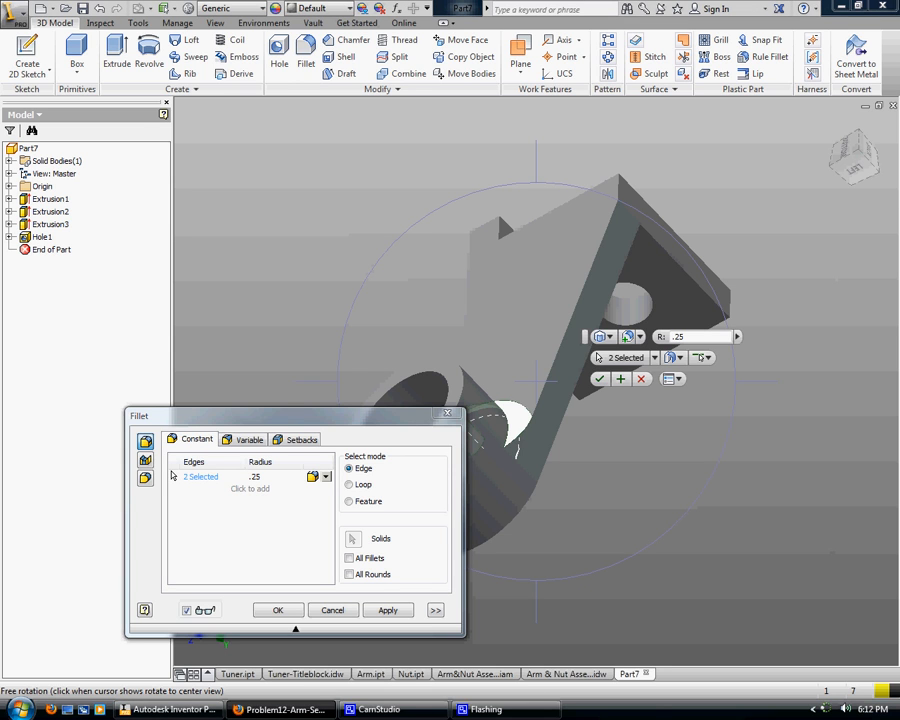
{"action": "left_click_drag", "start_coordinate": [580, 547], "coordinate": [580, 547]}
{"action": "left_click", "coordinate": [390, 612]}
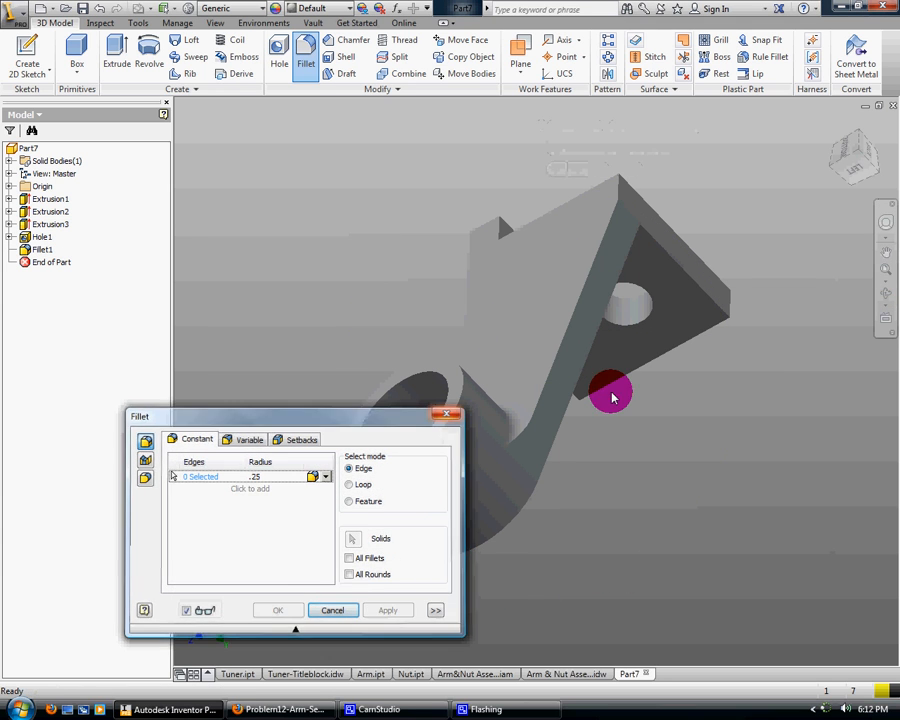
{"action": "key", "text": "Escape"}
Fillet the inner corner edge between the arm's flat face and the raised block with a 0.25 in radius
{"action": "left_click", "coordinate": [886, 293]}
{"action": "left_click_drag", "start_coordinate": [676, 412], "coordinate": [550, 275]}
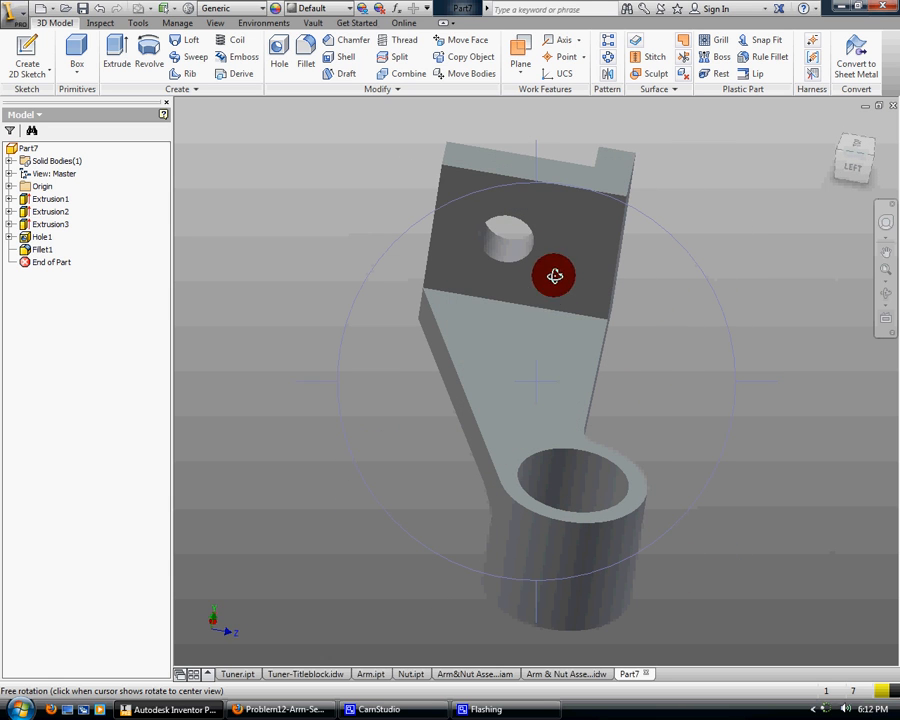
{"action": "left_click", "coordinate": [303, 50]}
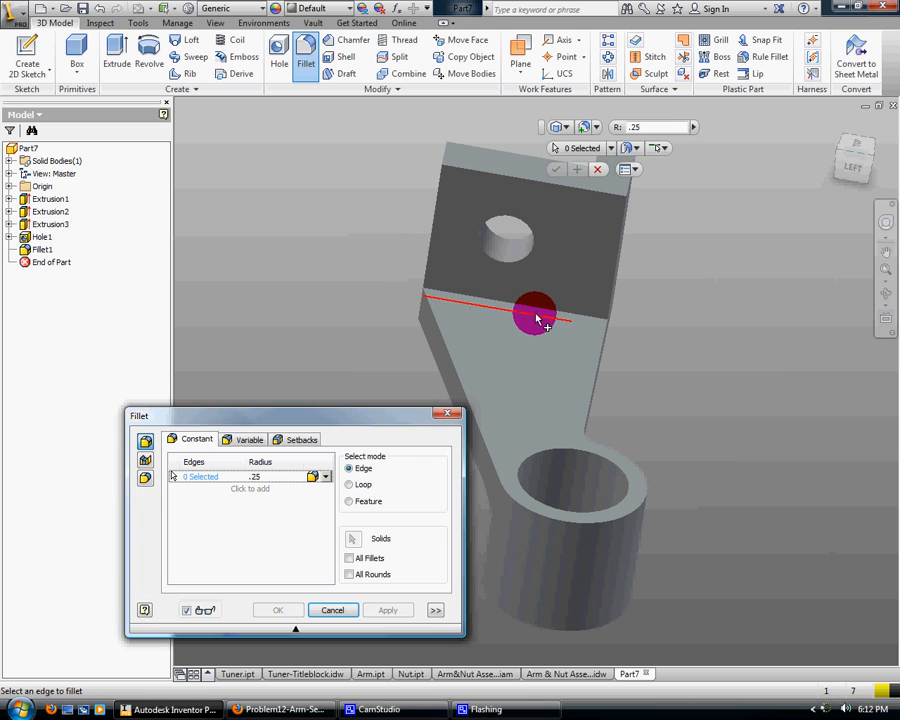
{"action": "left_click", "coordinate": [537, 314]}
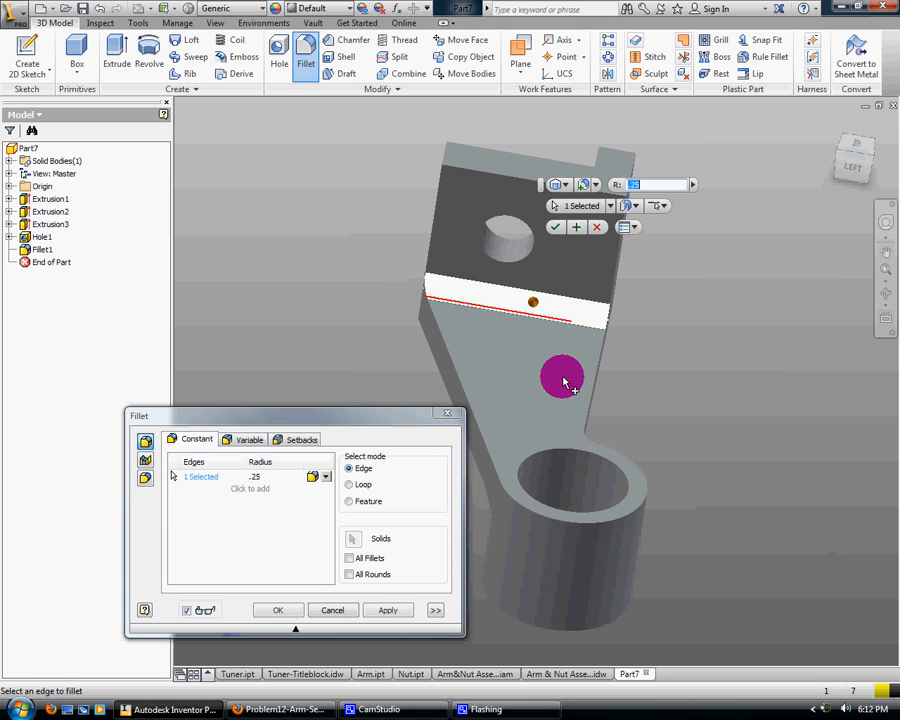
{"action": "left_click", "coordinate": [392, 611]}
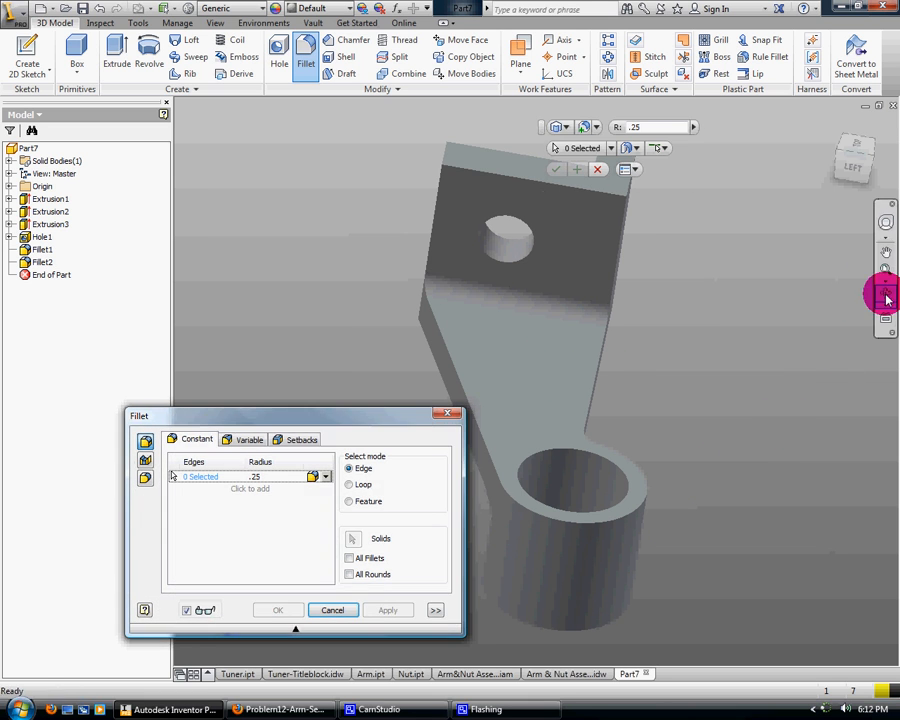
{"action": "left_click", "coordinate": [455, 414]}
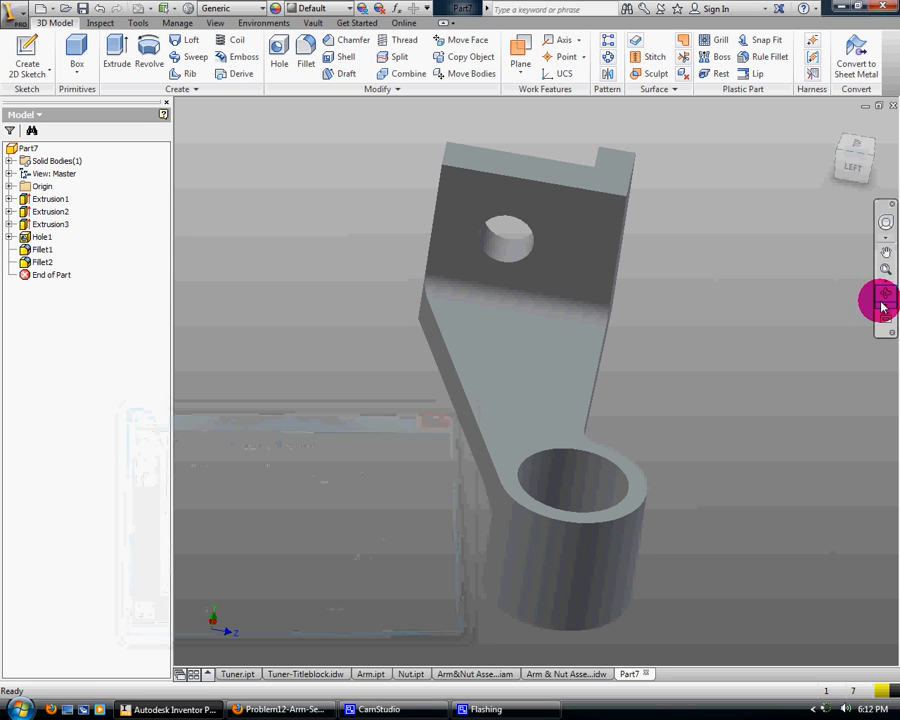
Save the finished part as Arm-Sectional in the Inventor folder
{"action": "left_click", "coordinate": [880, 297]}
{"action": "left_click_drag", "start_coordinate": [593, 397], "coordinate": [535, 410]}
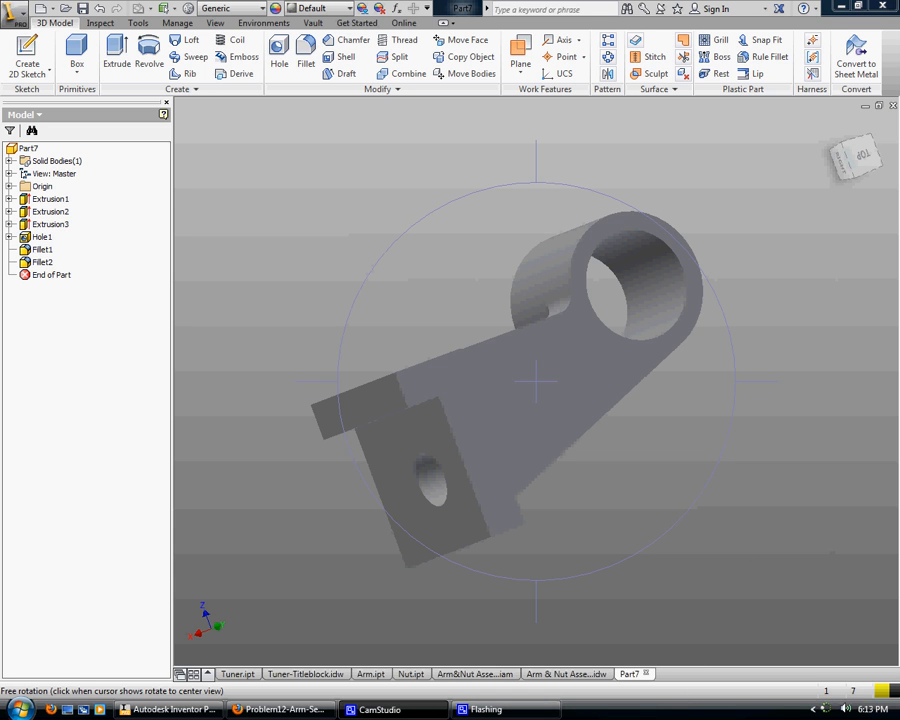
{"action": "left_click", "coordinate": [18, 16]}
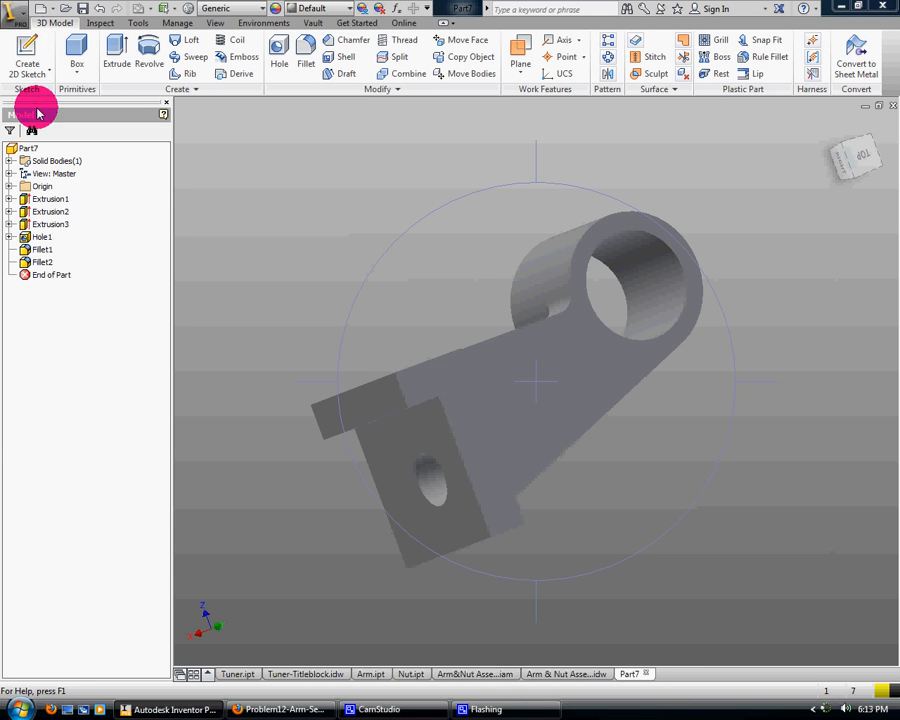
{"action": "left_click", "coordinate": [32, 178]}
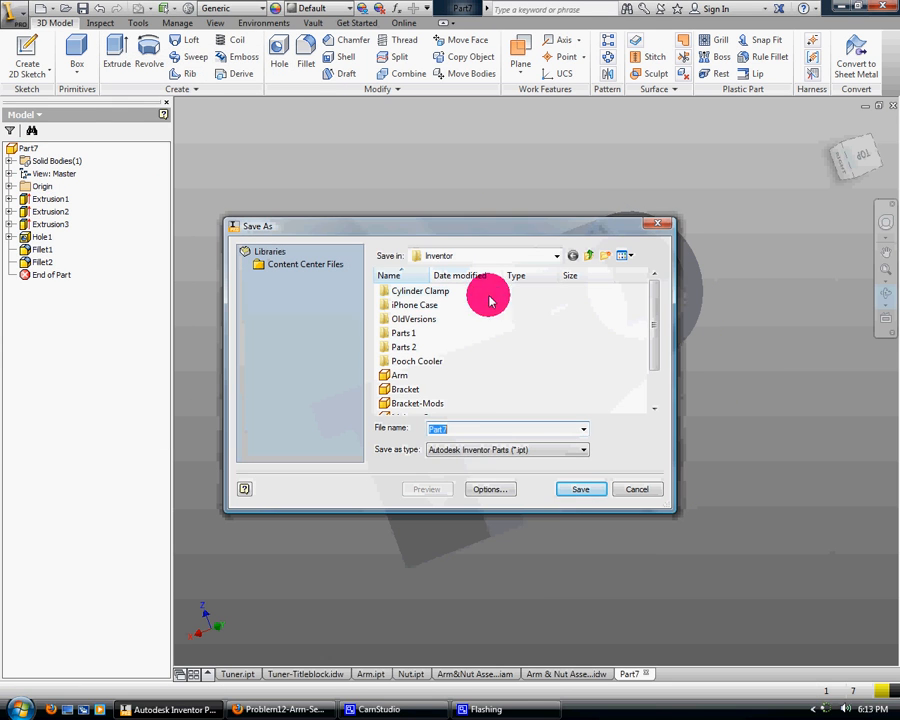
{"action": "type", "text": "A"}
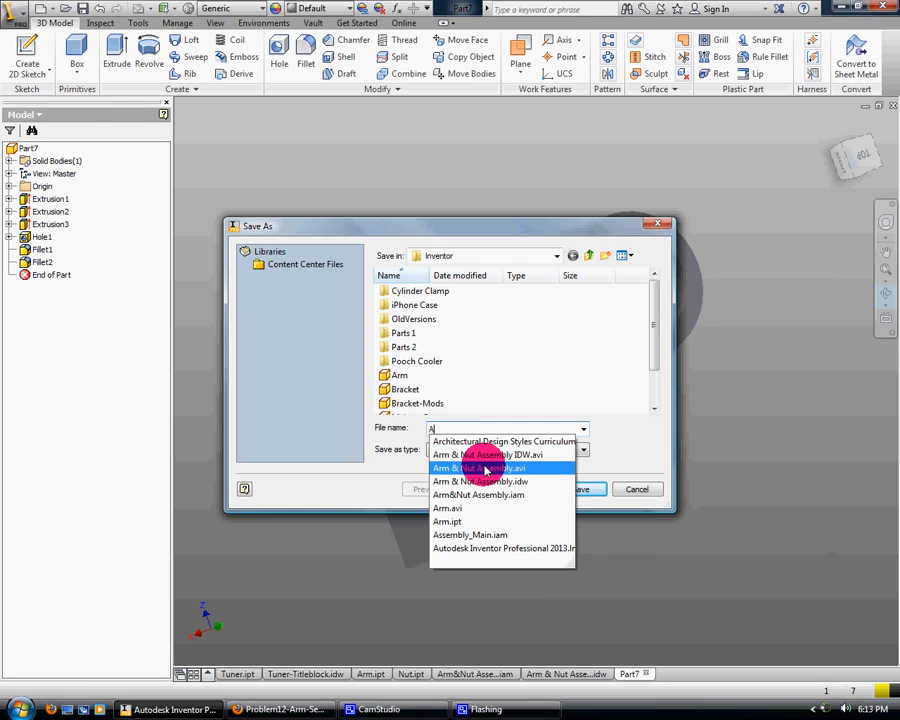
{"action": "type", "text": "rm-Sectional"}
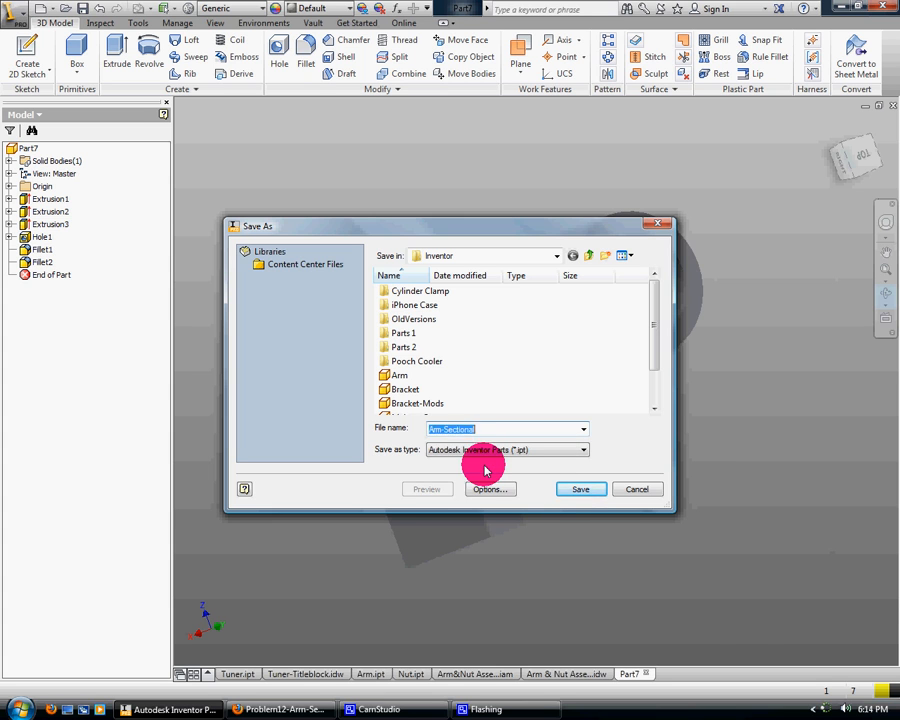
{"action": "key", "text": "Return"}
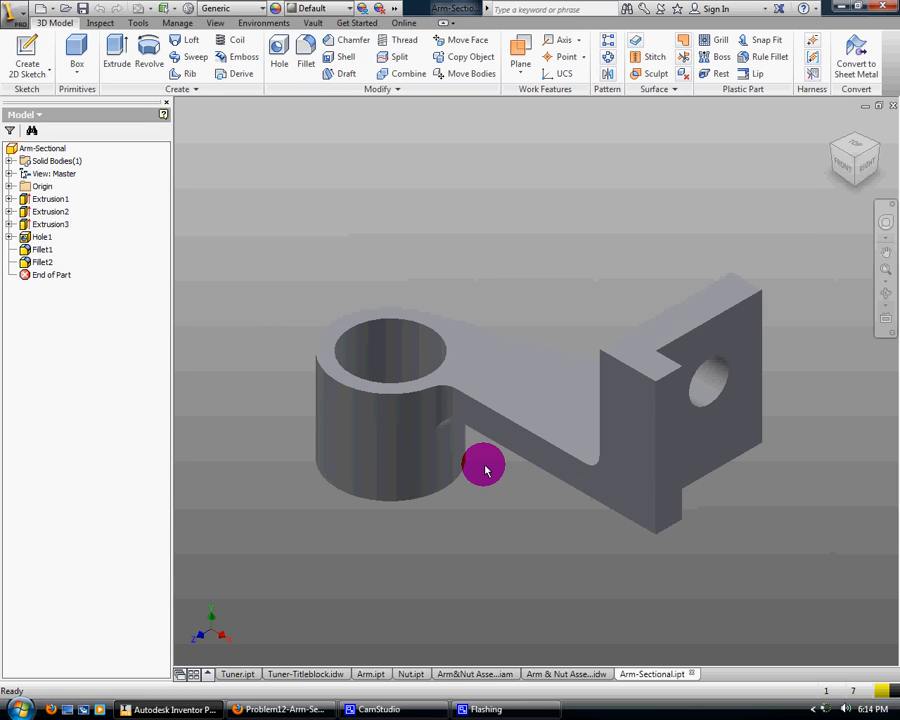
Start a new drawing and preview the CHS-A3-Titleblock file in the Inventor folder
{"action": "left_click", "coordinate": [46, 14]}
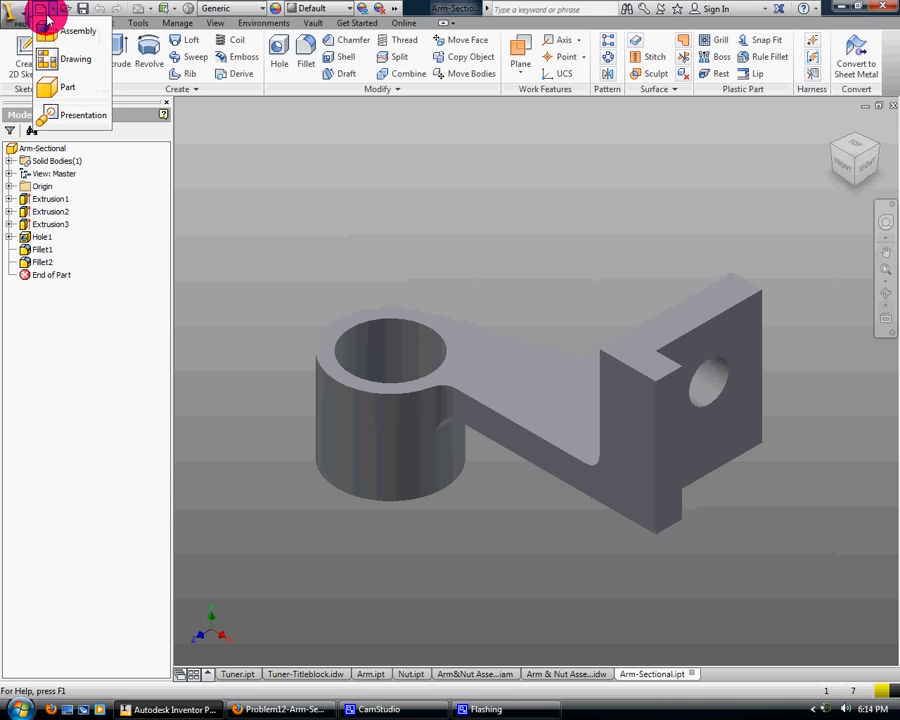
{"action": "left_click", "coordinate": [63, 66]}
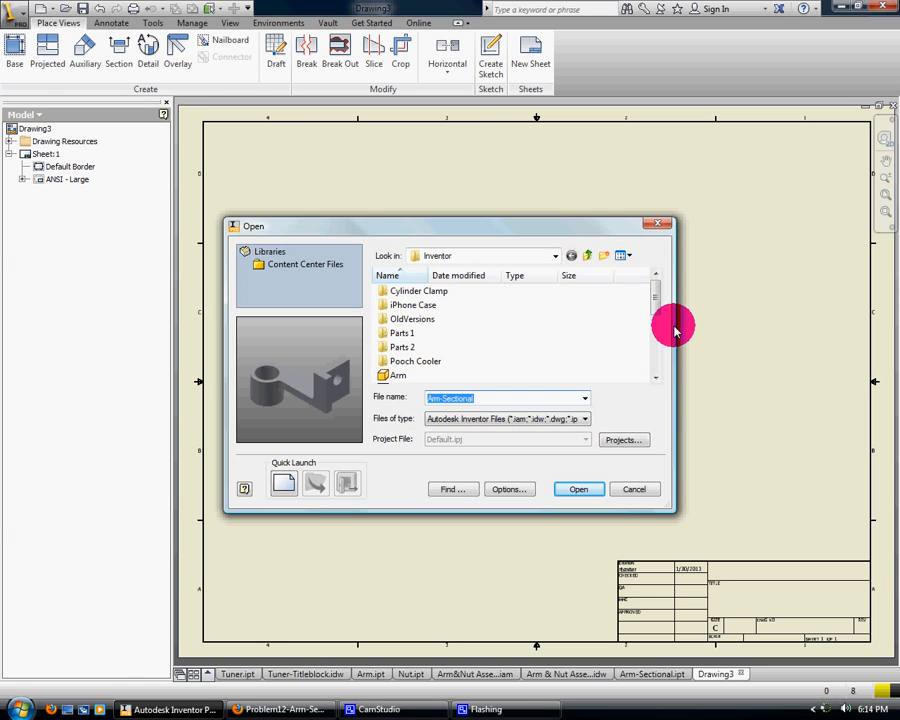
{"action": "left_click_drag", "start_coordinate": [659, 299], "coordinate": [655, 331]}
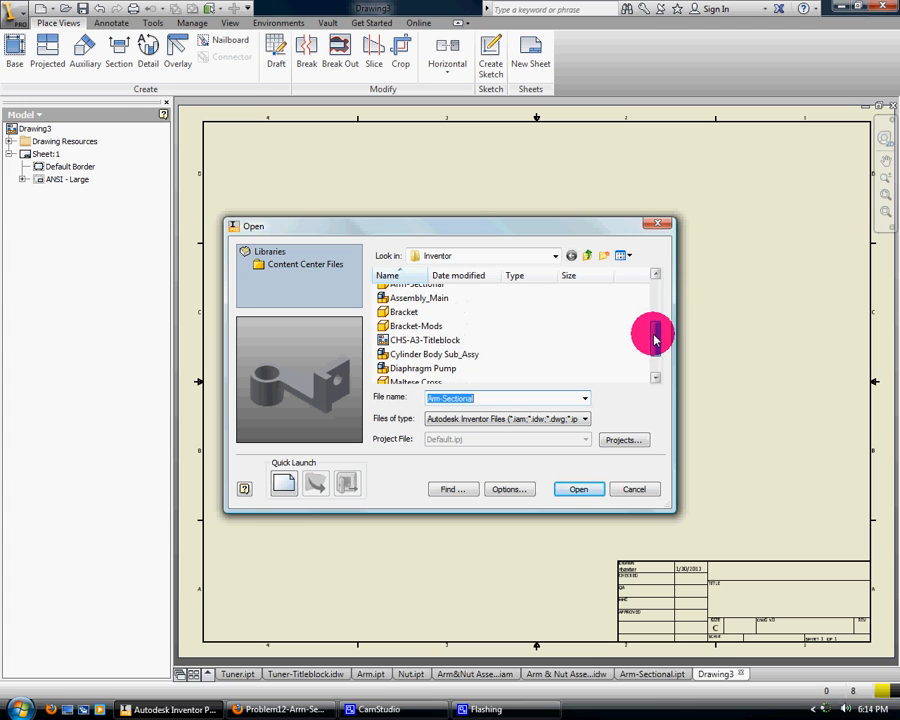
{"action": "left_click", "coordinate": [441, 341]}
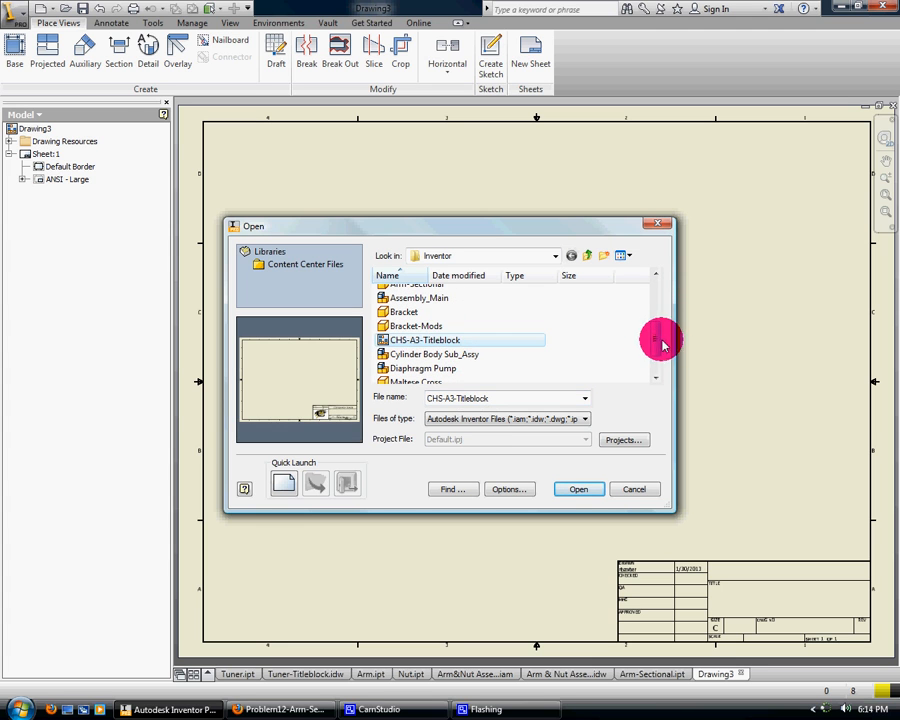
{"action": "left_click_drag", "start_coordinate": [656, 336], "coordinate": [655, 298]}
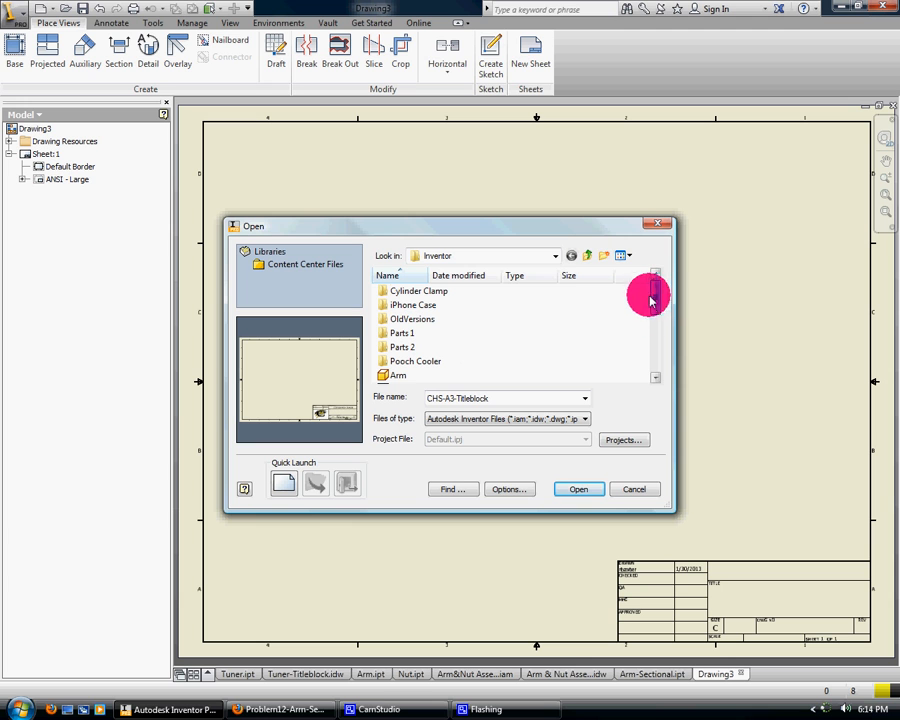
Look for a title-block drawing in the Inventor folder under RWD Web Files, and leave the file browser
{"action": "left_click", "coordinate": [523, 256]}
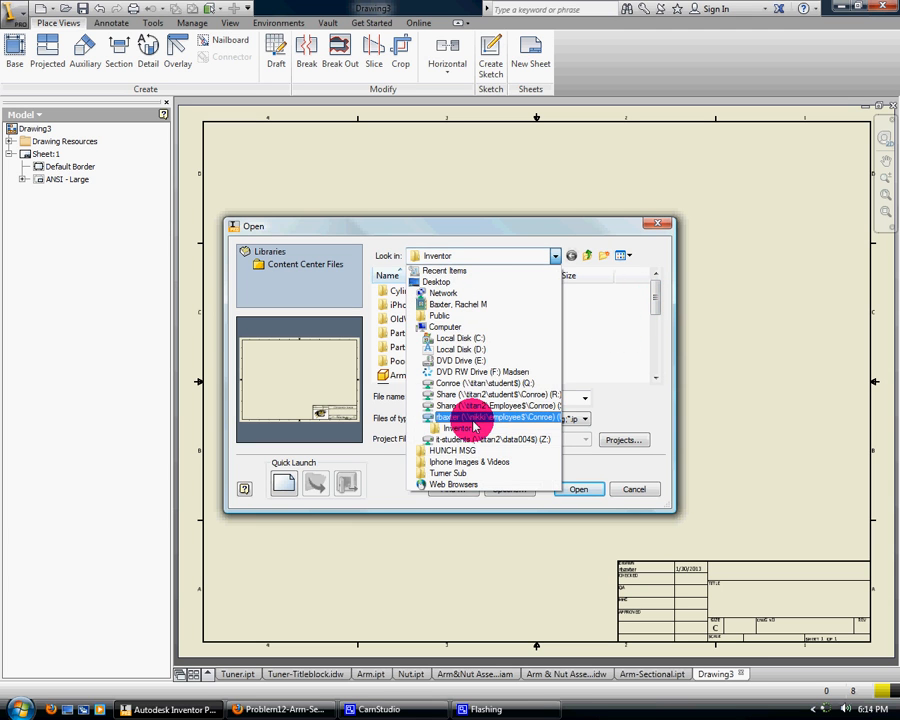
{"action": "left_click", "coordinate": [460, 416]}
{"action": "left_click_drag", "start_coordinate": [653, 316], "coordinate": [656, 347]}
{"action": "double_click", "coordinate": [425, 330]}
{"action": "left_click_drag", "start_coordinate": [655, 301], "coordinate": [656, 343]}
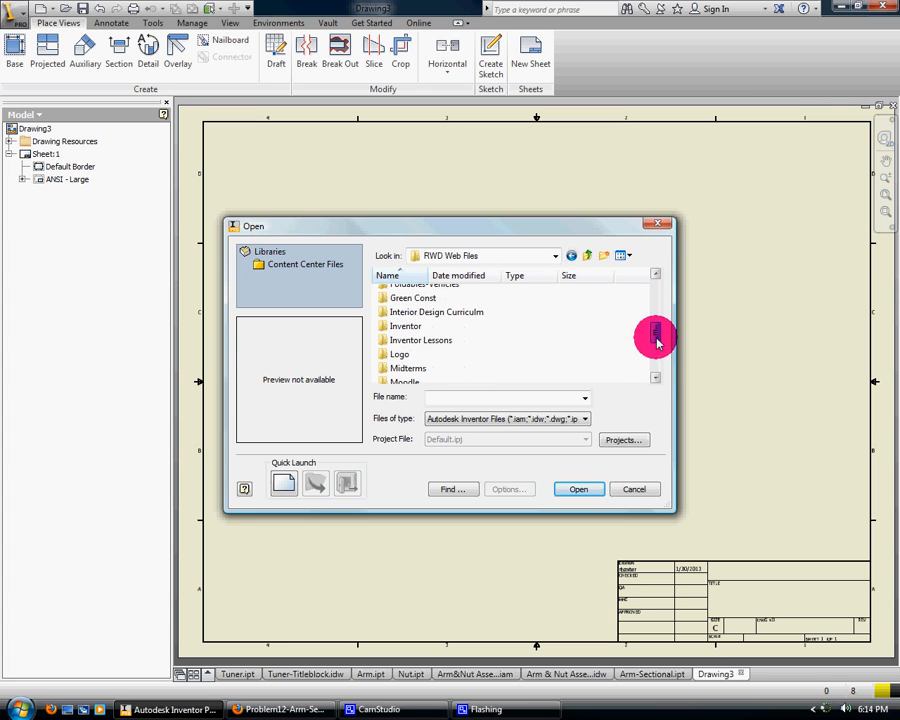
{"action": "double_click", "coordinate": [408, 328]}
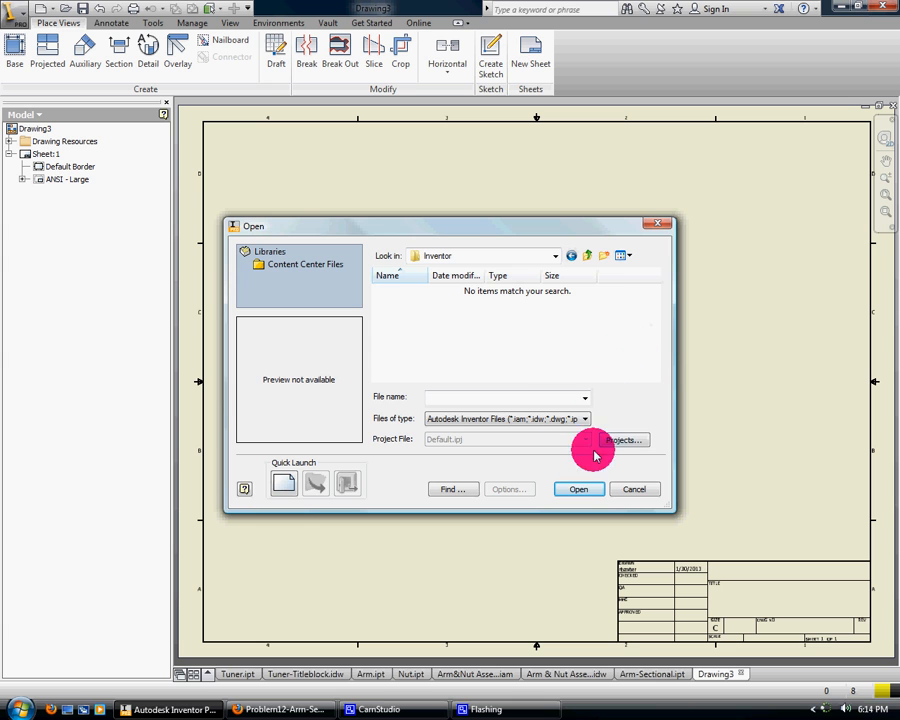
{"action": "left_click", "coordinate": [556, 397]}
{"action": "left_click", "coordinate": [638, 490]}
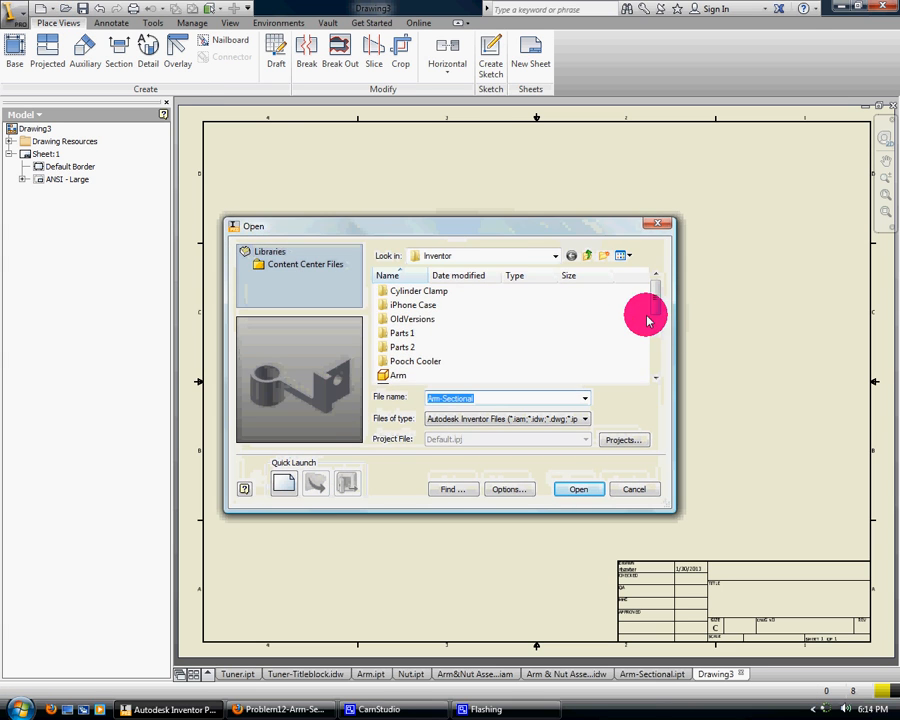
Recheck the RWD Web Files Inventor folder for a title-block file and close the blank drawing
{"action": "left_click", "coordinate": [466, 258]}
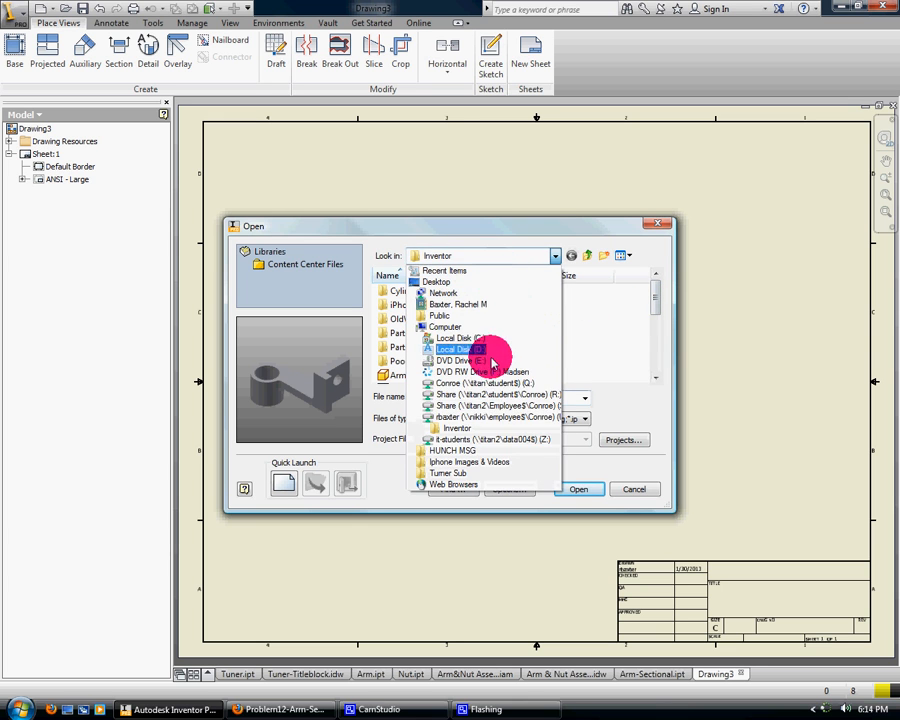
{"action": "left_click", "coordinate": [488, 466]}
{"action": "left_click_drag", "start_coordinate": [650, 310], "coordinate": [470, 343]}
{"action": "double_click", "coordinate": [443, 385]}
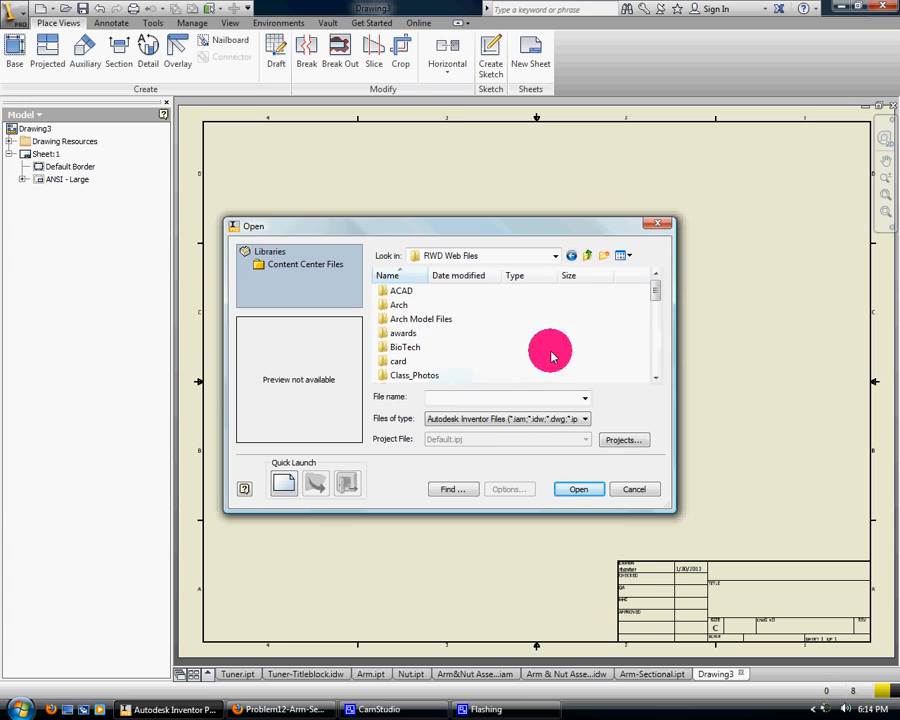
{"action": "scroll", "coordinate": [440, 340], "scroll_direction": "down", "scroll_amount": 4}
{"action": "double_click", "coordinate": [433, 344]}
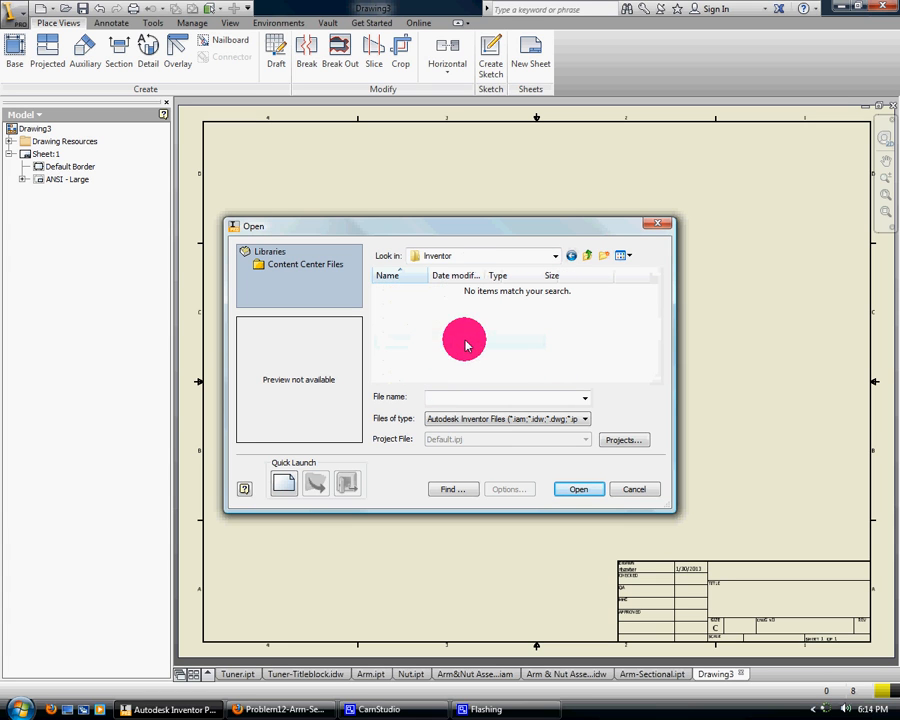
{"action": "left_click", "coordinate": [640, 489]}
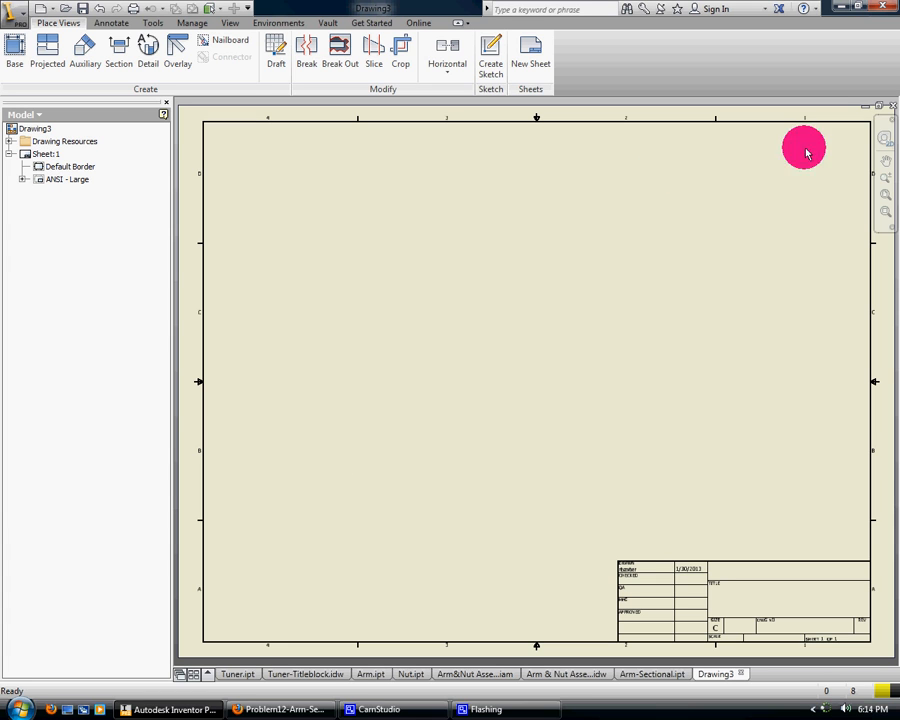
{"action": "left_click", "coordinate": [889, 105]}
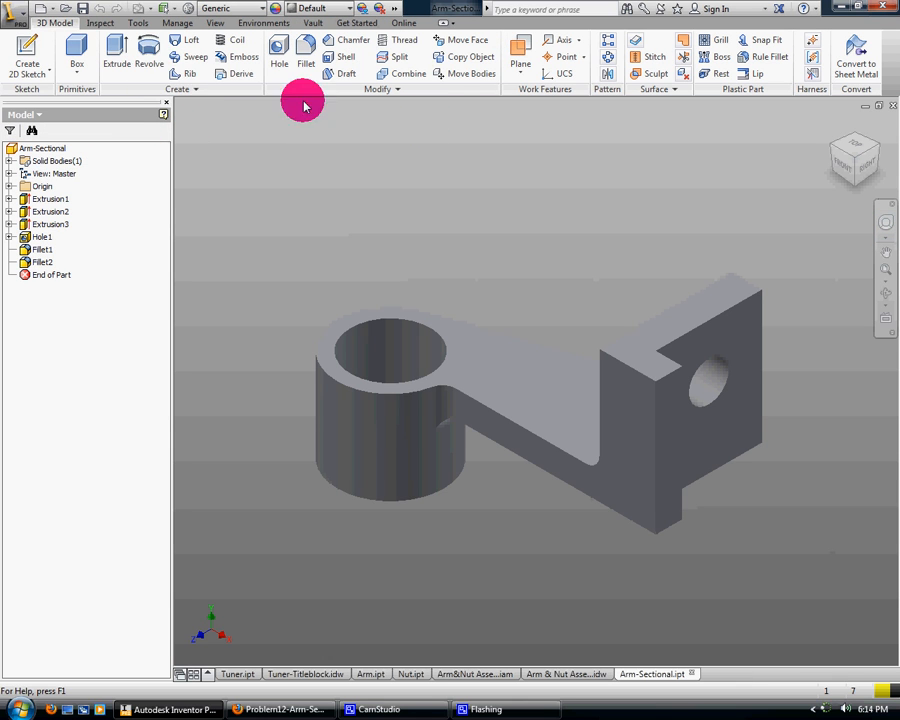
Browse the RWD Web Files folders and their Inventor subfolder for an existing title-block drawing without opening anything
{"action": "left_click", "coordinate": [64, 9]}
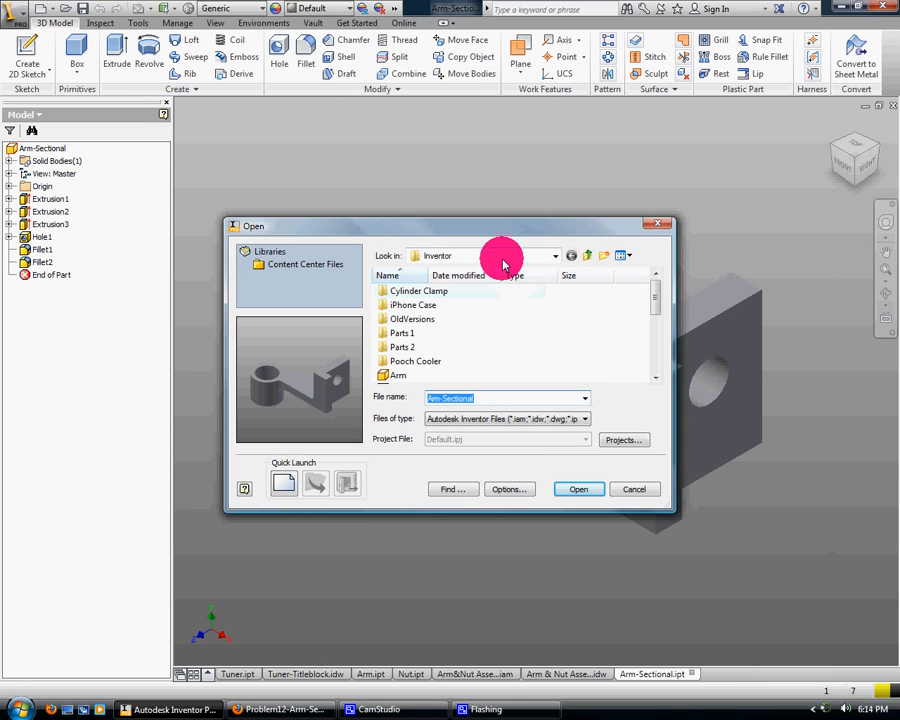
{"action": "left_click", "coordinate": [505, 256]}
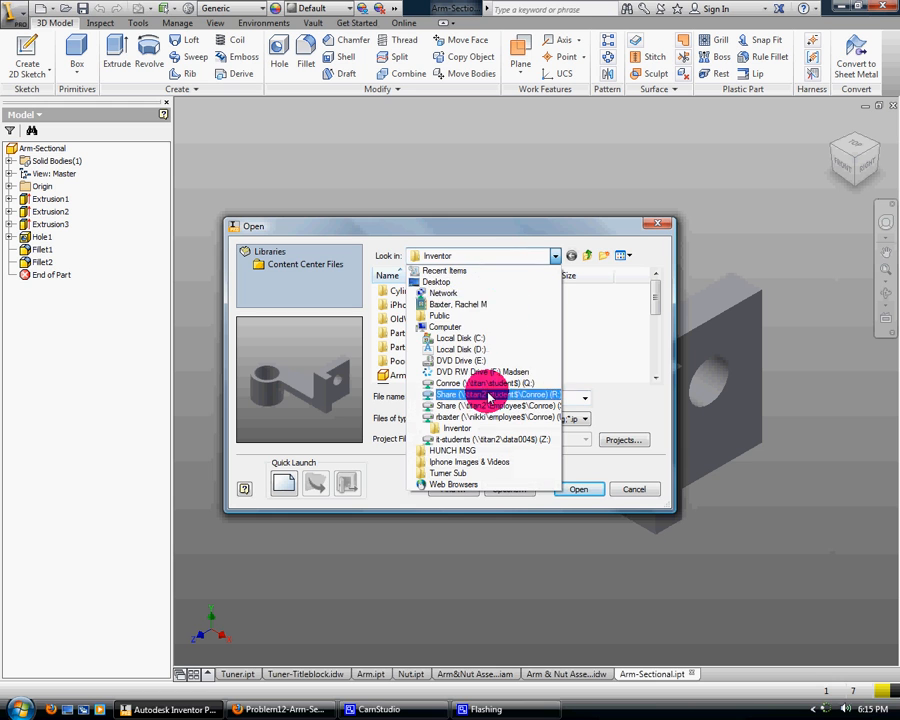
{"action": "left_click", "coordinate": [482, 416]}
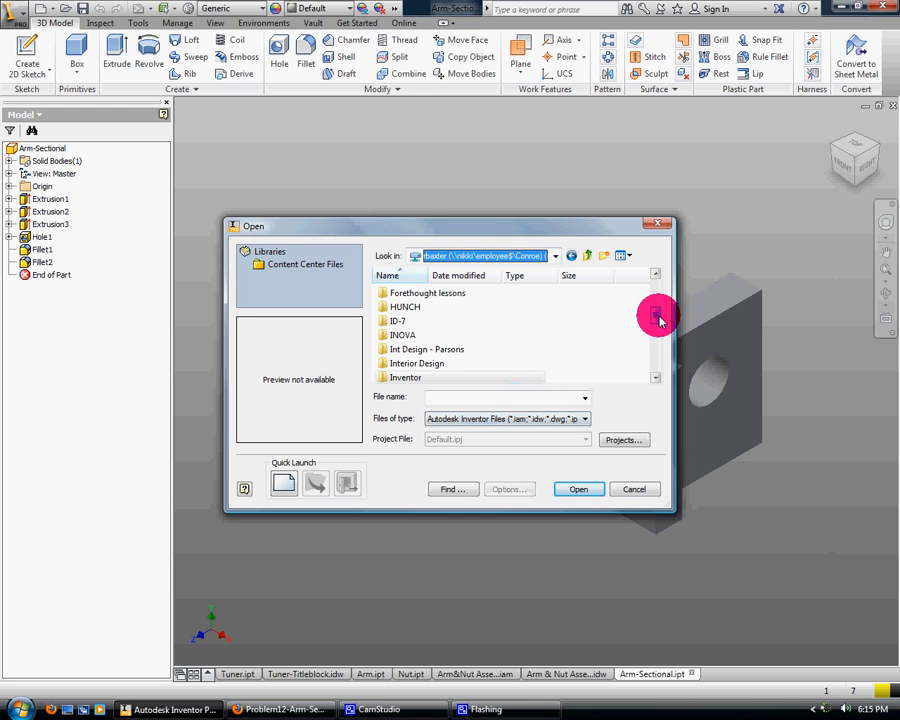
{"action": "left_click_drag", "start_coordinate": [657, 317], "coordinate": [656, 344]}
{"action": "double_click", "coordinate": [398, 362]}
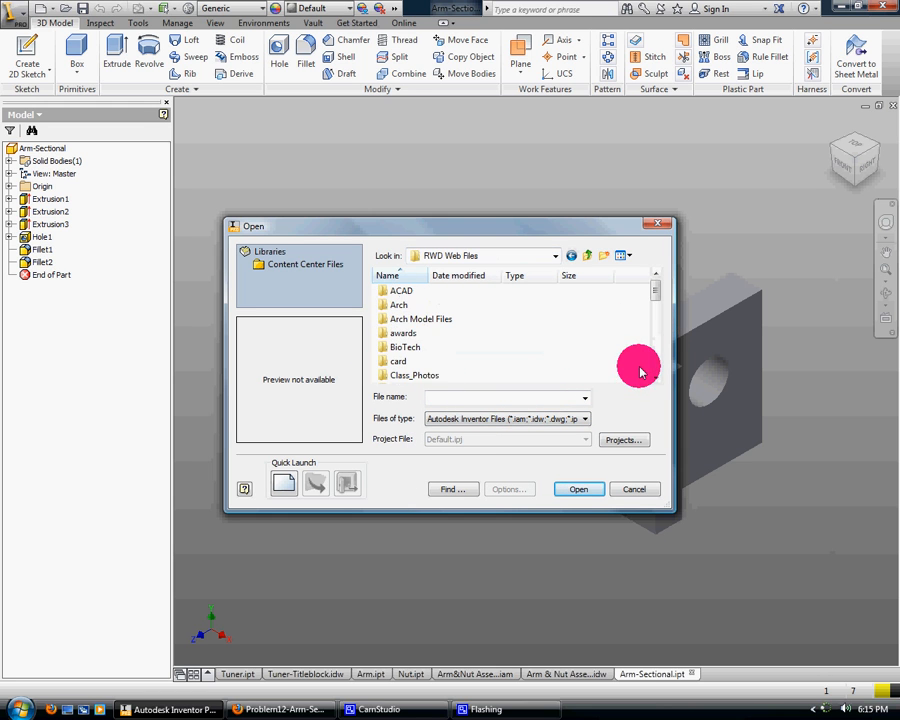
{"action": "left_click_drag", "start_coordinate": [658, 294], "coordinate": [657, 320]}
{"action": "scroll", "coordinate": [472, 356], "scroll_direction": "down", "scroll_amount": 4}
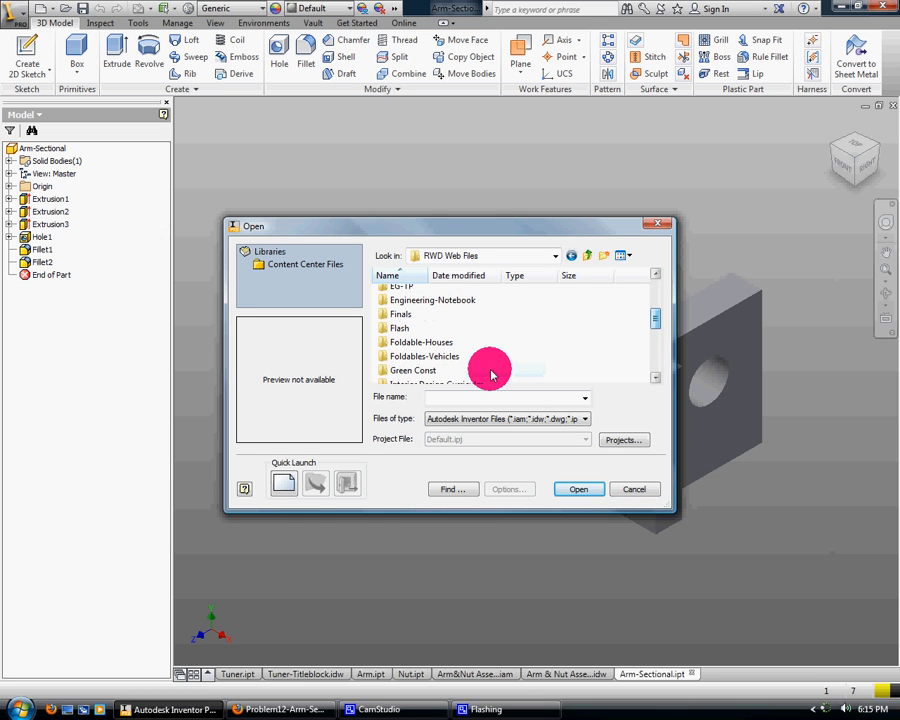
{"action": "scroll", "coordinate": [406, 317], "scroll_direction": "up", "scroll_amount": 3}
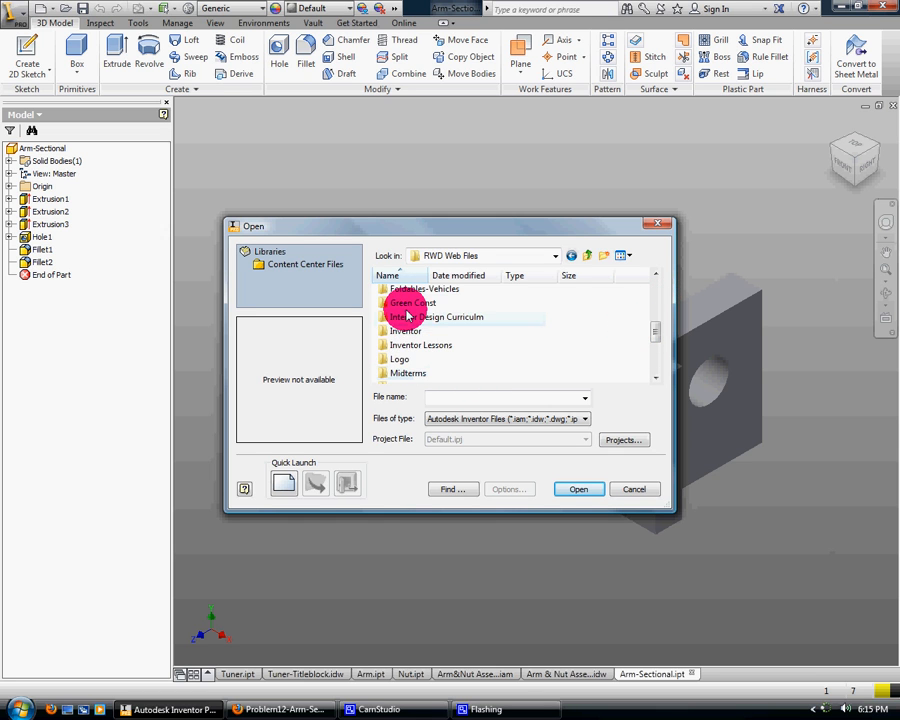
{"action": "scroll", "coordinate": [420, 355], "scroll_direction": "down", "scroll_amount": 2}
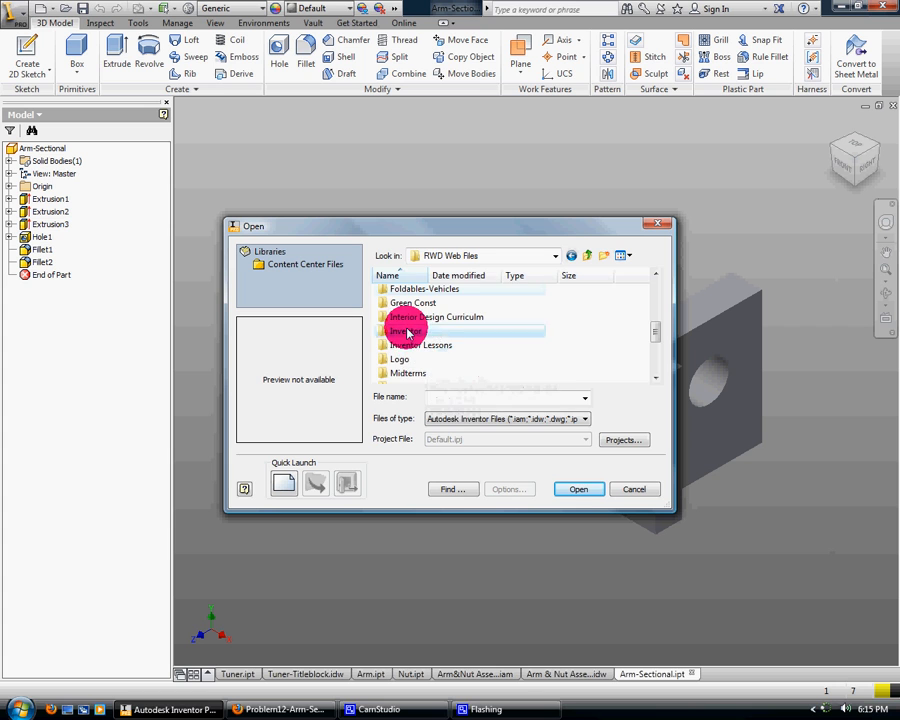
{"action": "double_click", "coordinate": [404, 330]}
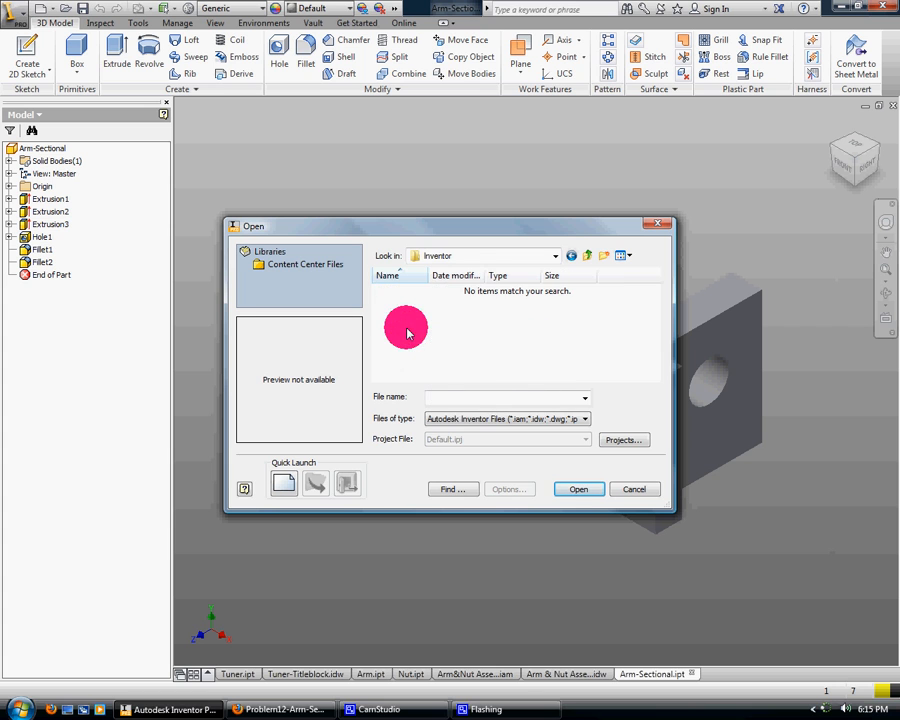
{"action": "left_click", "coordinate": [633, 490]}
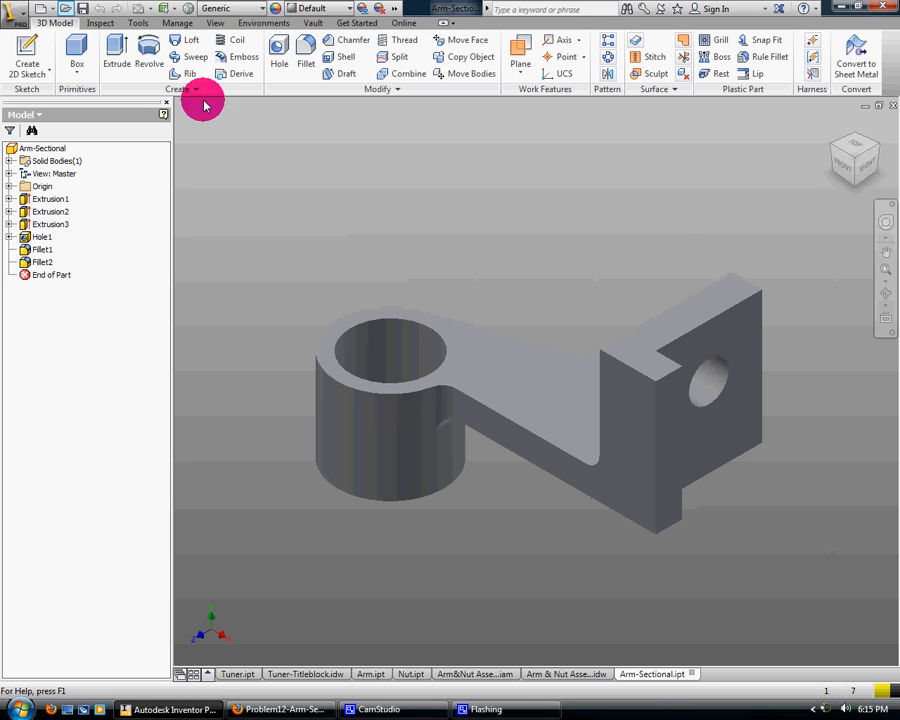
Check the main Inventor folder and its OldVersions subfolder for a usable title-block drawing by previewing the files
{"action": "left_click", "coordinate": [656, 303]}
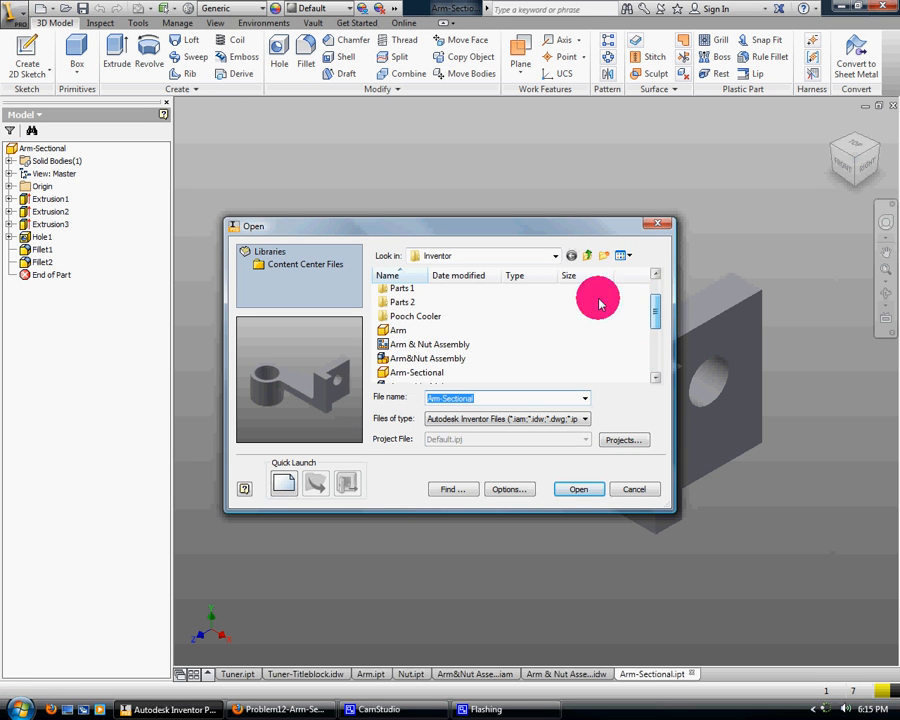
{"action": "left_click", "coordinate": [440, 344]}
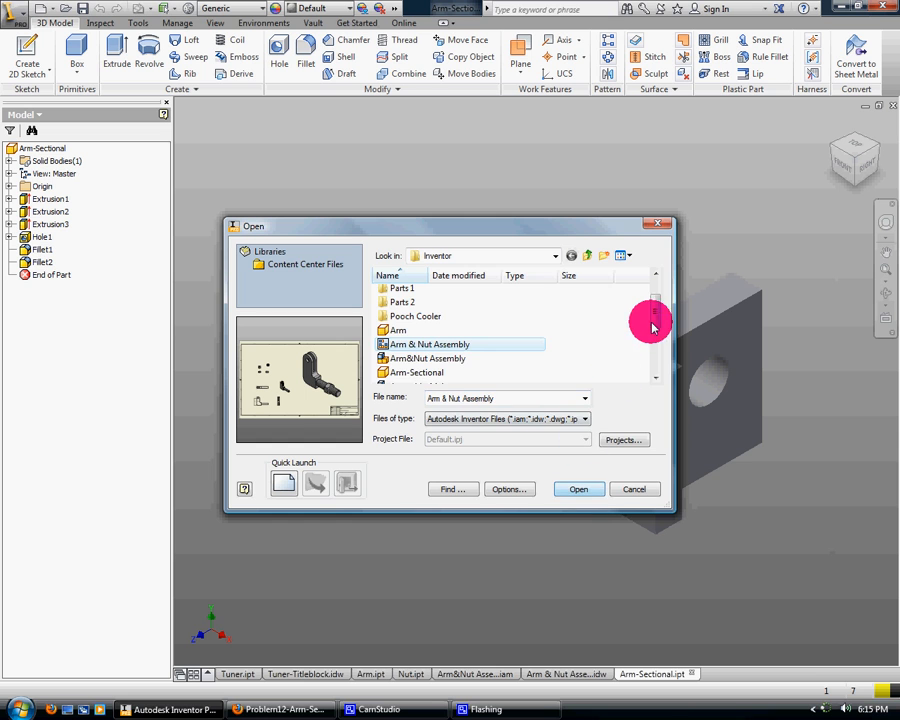
{"action": "left_click_drag", "start_coordinate": [652, 317], "coordinate": [655, 340]}
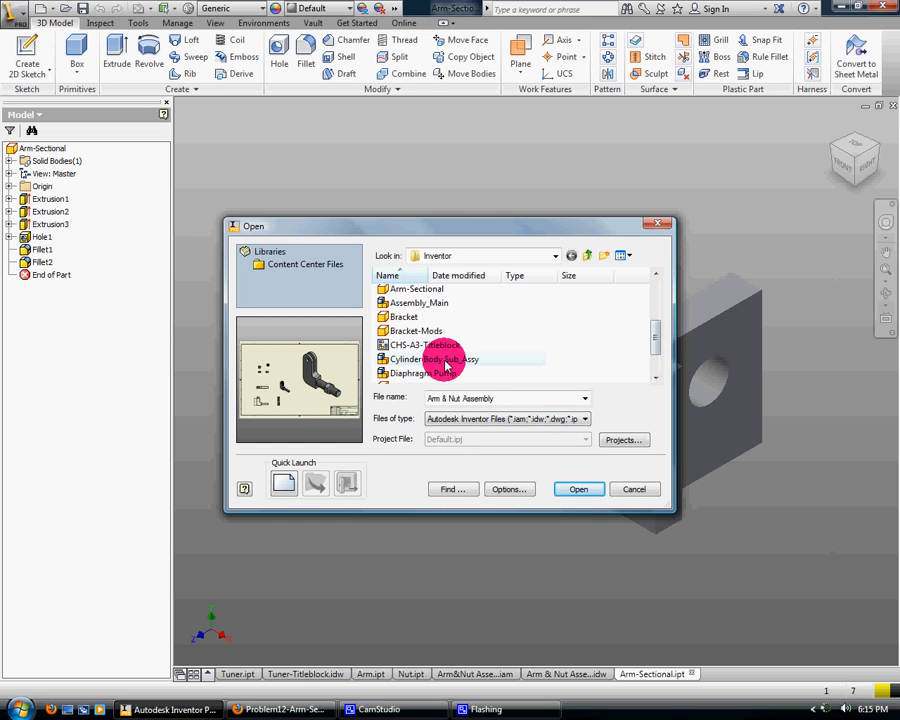
{"action": "scroll", "coordinate": [534, 348], "scroll_direction": "down", "scroll_amount": 2}
{"action": "scroll", "coordinate": [534, 348], "scroll_direction": "up", "scroll_amount": 5}
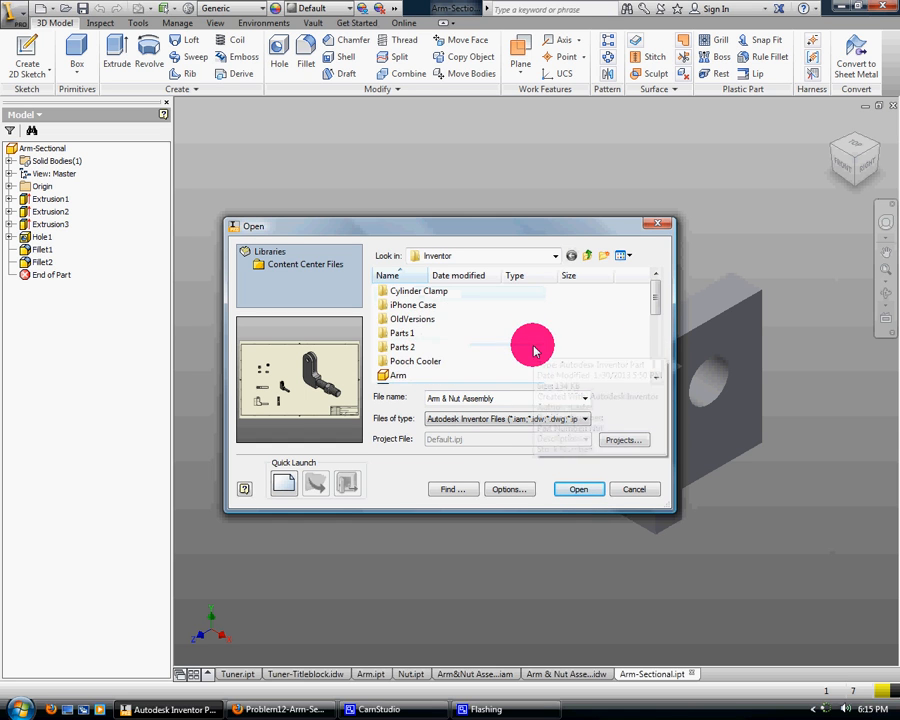
{"action": "scroll", "coordinate": [534, 348], "scroll_direction": "down", "scroll_amount": 2}
{"action": "scroll", "coordinate": [534, 348], "scroll_direction": "up", "scroll_amount": 2}
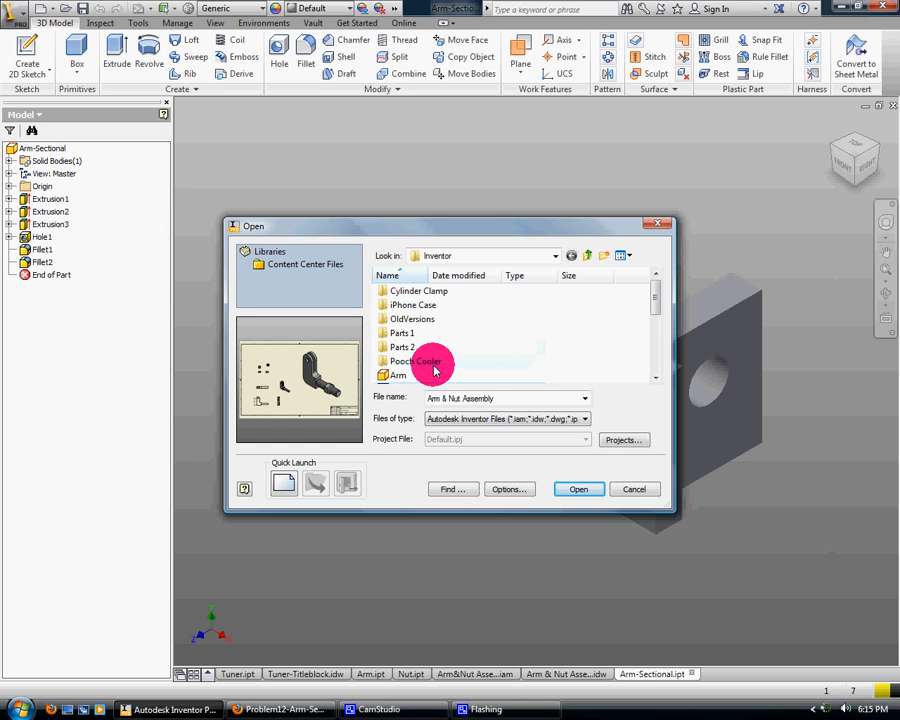
{"action": "double_click", "coordinate": [417, 319]}
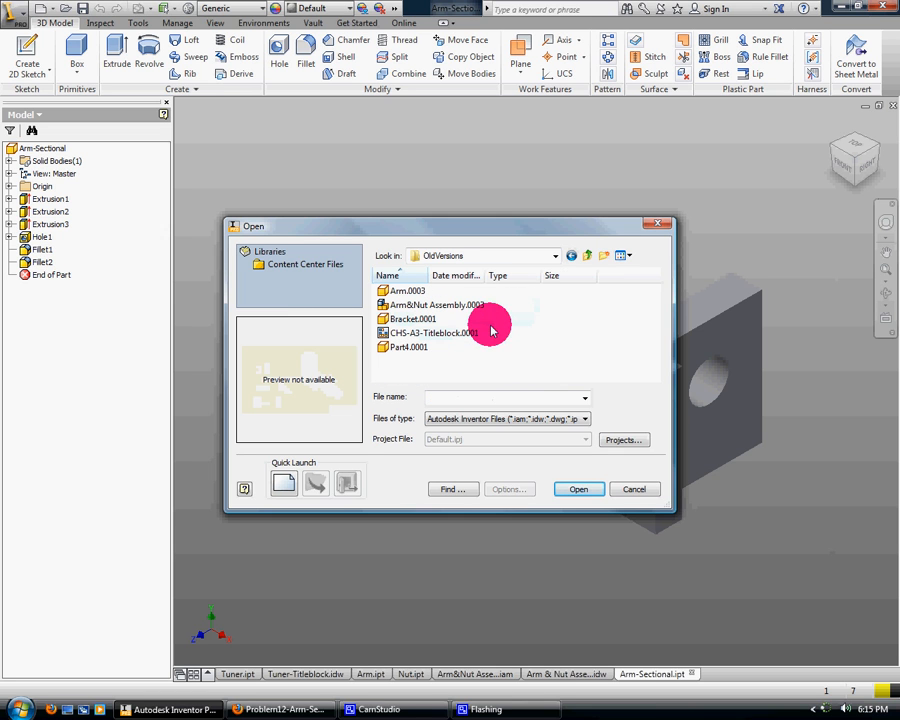
{"action": "left_click", "coordinate": [470, 332]}
{"action": "left_click", "coordinate": [462, 306]}
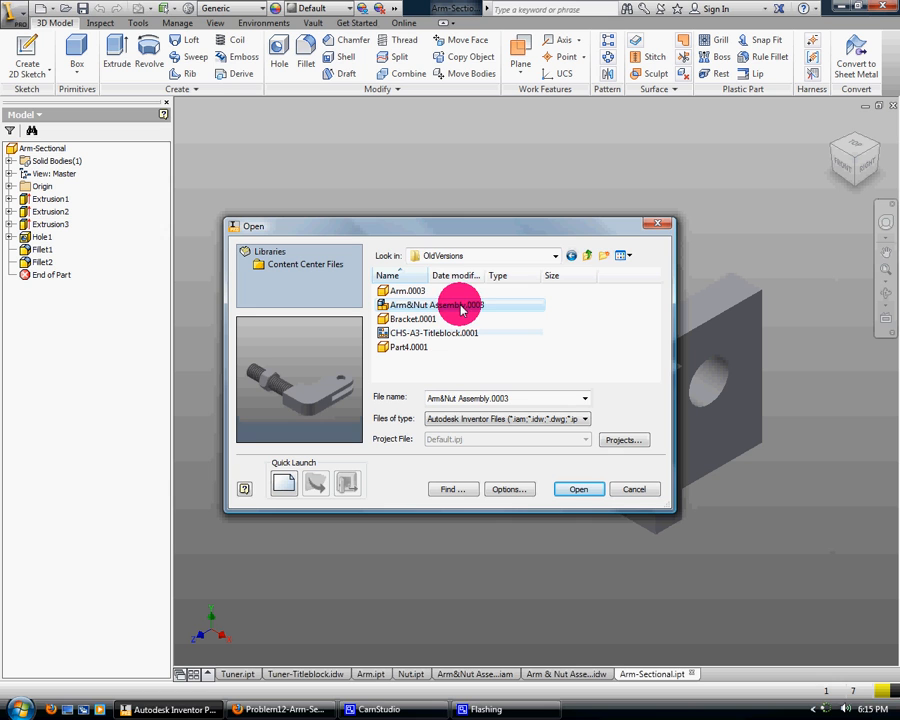
{"action": "left_click", "coordinate": [466, 291]}
{"action": "left_click", "coordinate": [571, 259]}
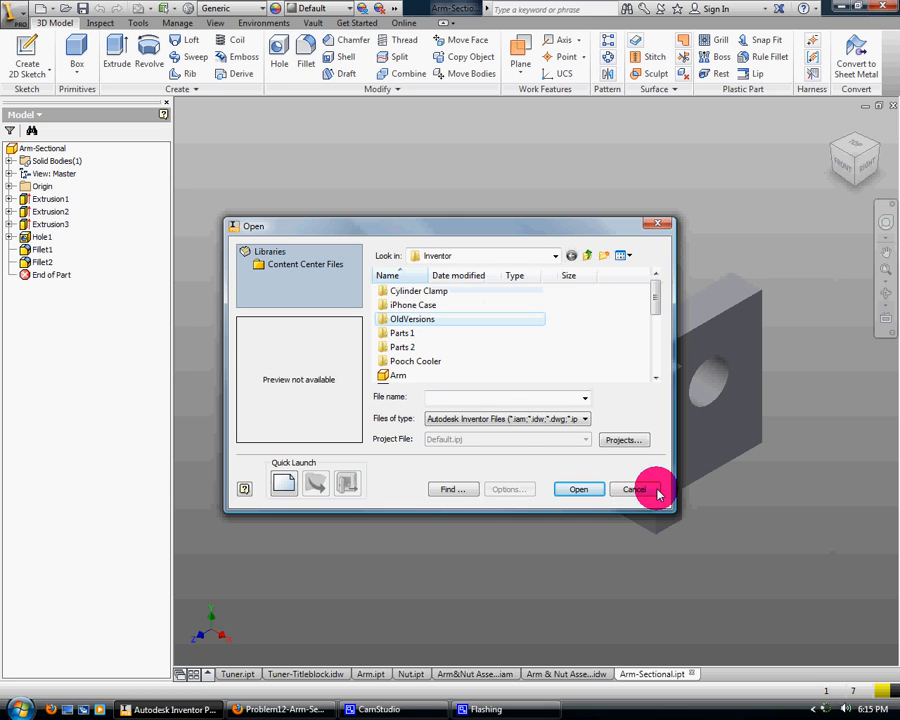
{"action": "left_click", "coordinate": [646, 490]}
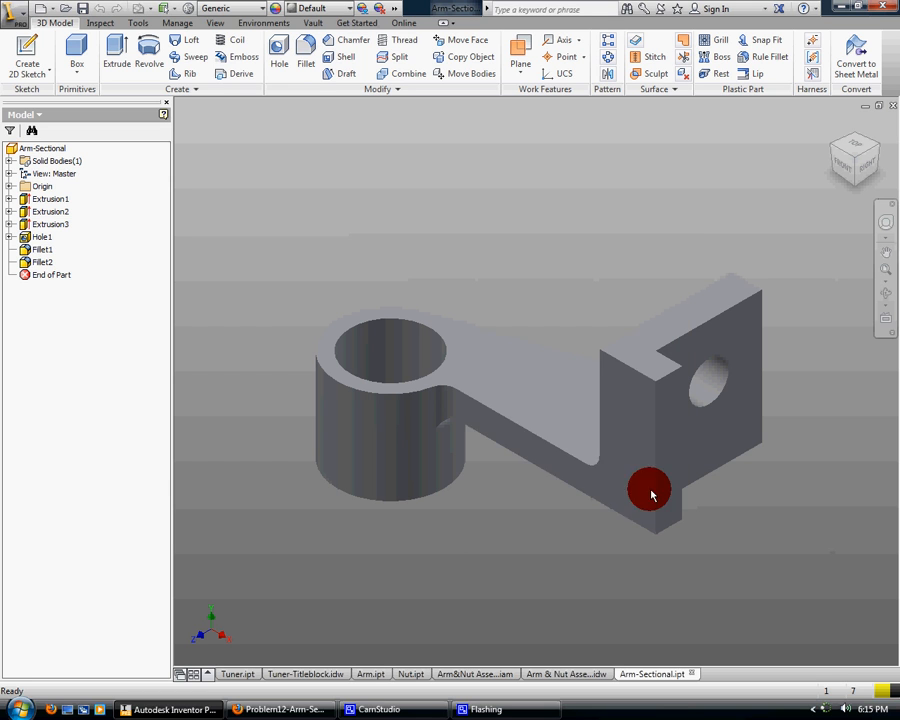
Create a new drawing from the English ANSI (in).idw template
{"action": "left_click", "coordinate": [48, 10]}
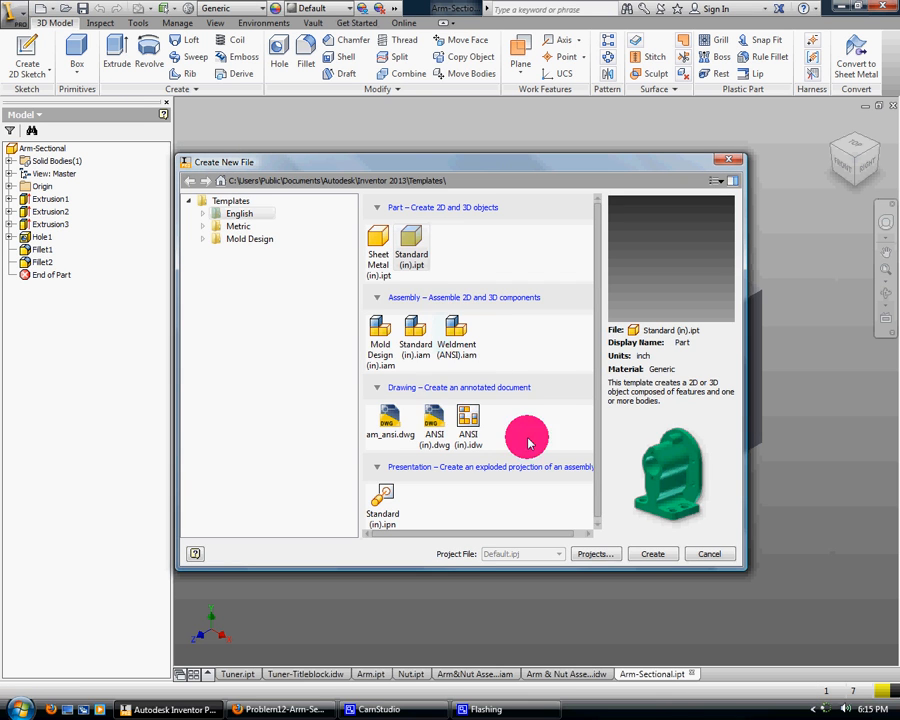
{"action": "left_click", "coordinate": [468, 425]}
{"action": "left_click", "coordinate": [650, 553]}
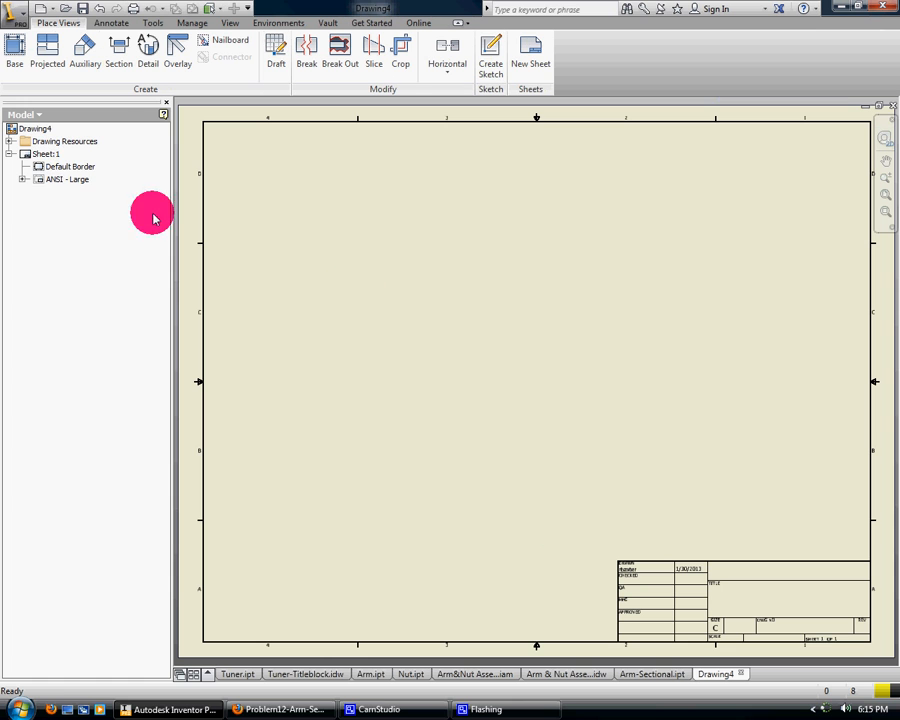
Change the drawing sheet's size to B, keeping the landscape orientation
{"action": "right_click", "coordinate": [53, 159]}
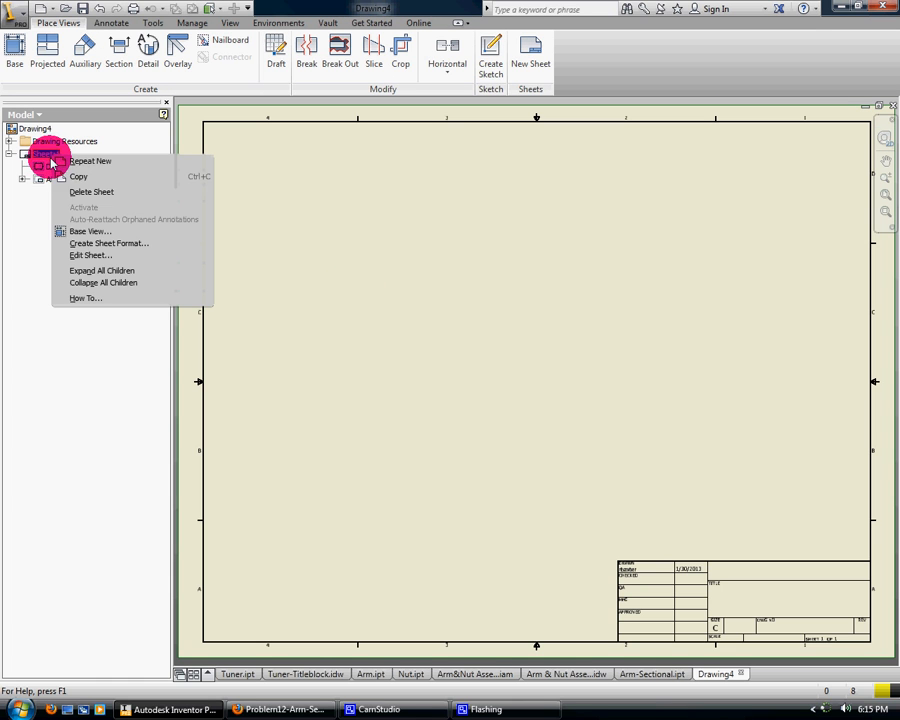
{"action": "left_click", "coordinate": [98, 256]}
{"action": "left_click", "coordinate": [245, 187]}
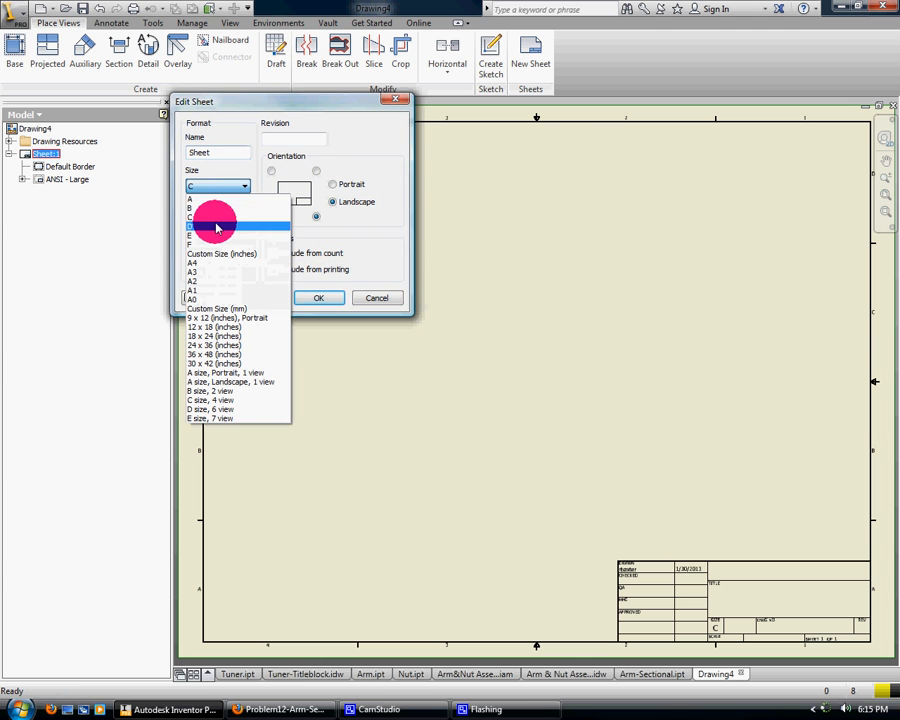
{"action": "left_click", "coordinate": [211, 203]}
{"action": "left_click", "coordinate": [319, 297]}
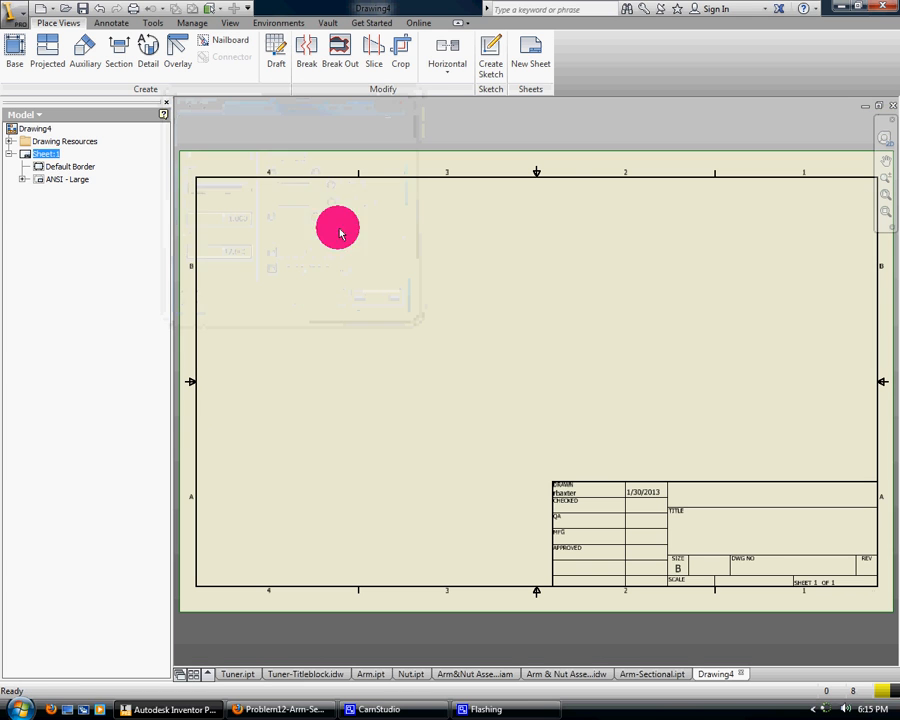
Fill in the drawing's iProperties summary: title Arm Sectional, subject EDP-3, the author's and manager's names, and company Conroe HS
{"action": "left_click", "coordinate": [17, 22]}
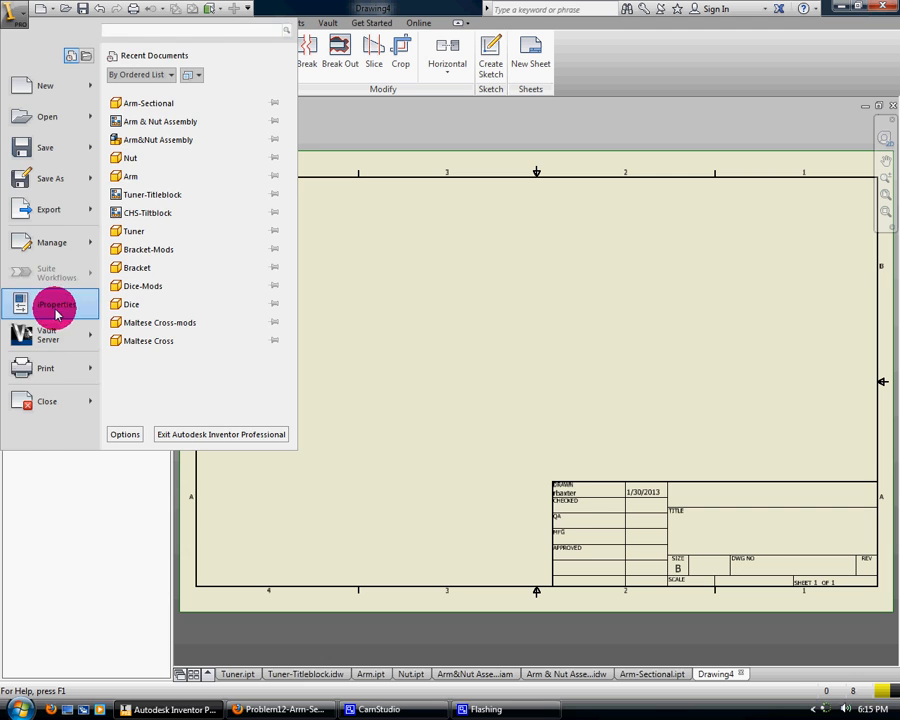
{"action": "left_click", "coordinate": [58, 302]}
{"action": "left_click", "coordinate": [398, 184]}
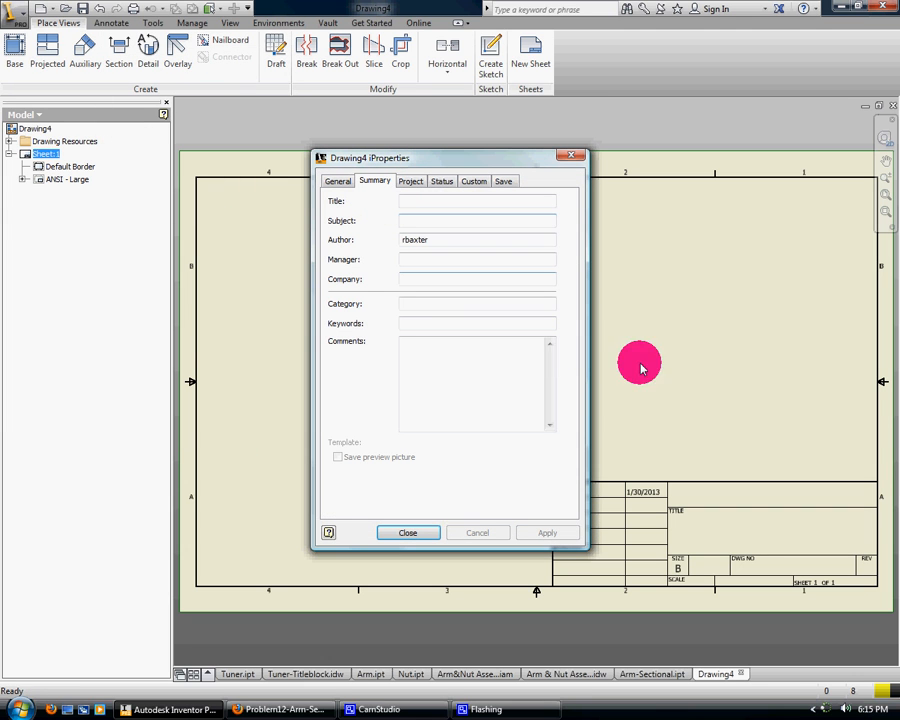
{"action": "left_click", "coordinate": [435, 203]}
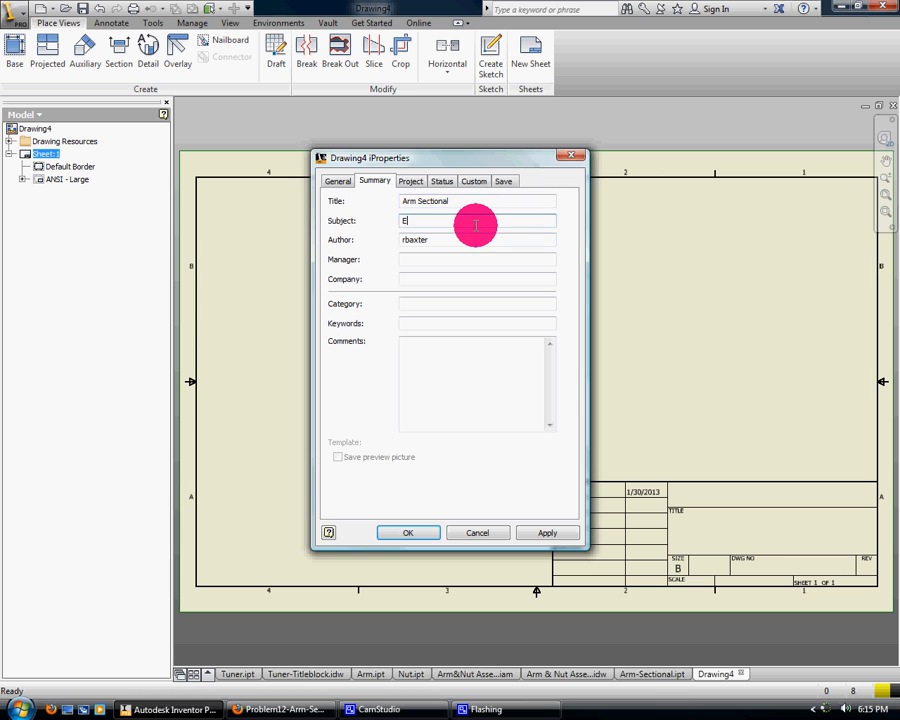
{"action": "type", "text": "3"}
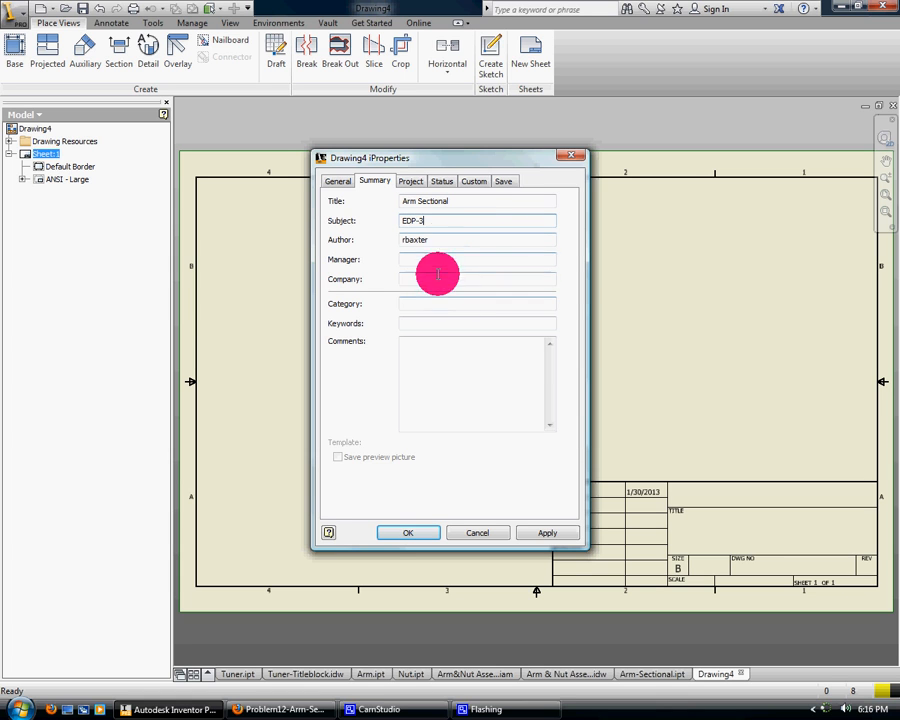
{"action": "key", "text": "Tab"}
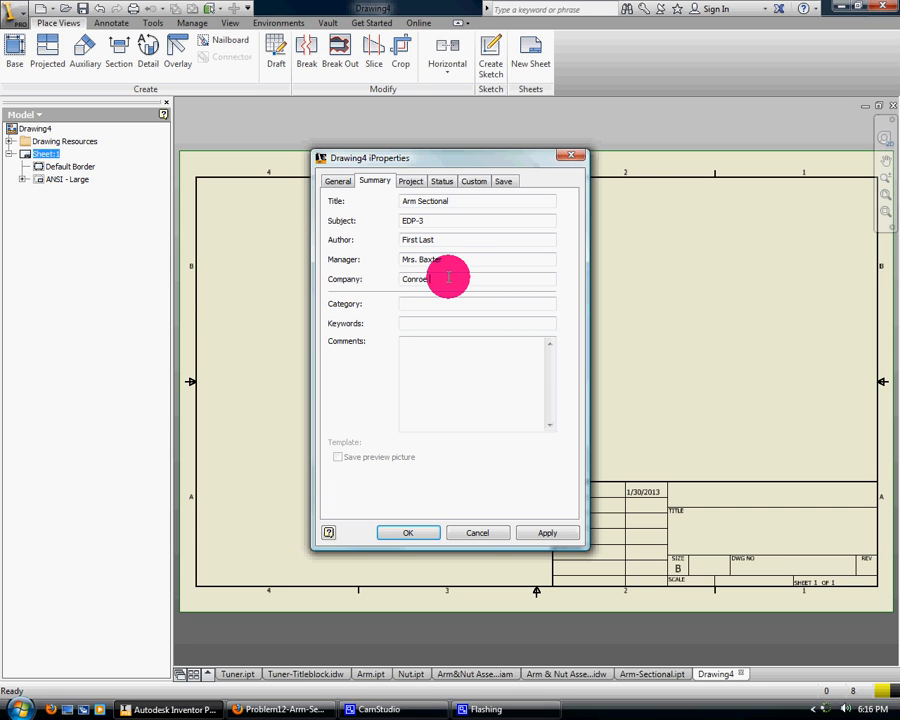
{"action": "left_click", "coordinate": [553, 532]}
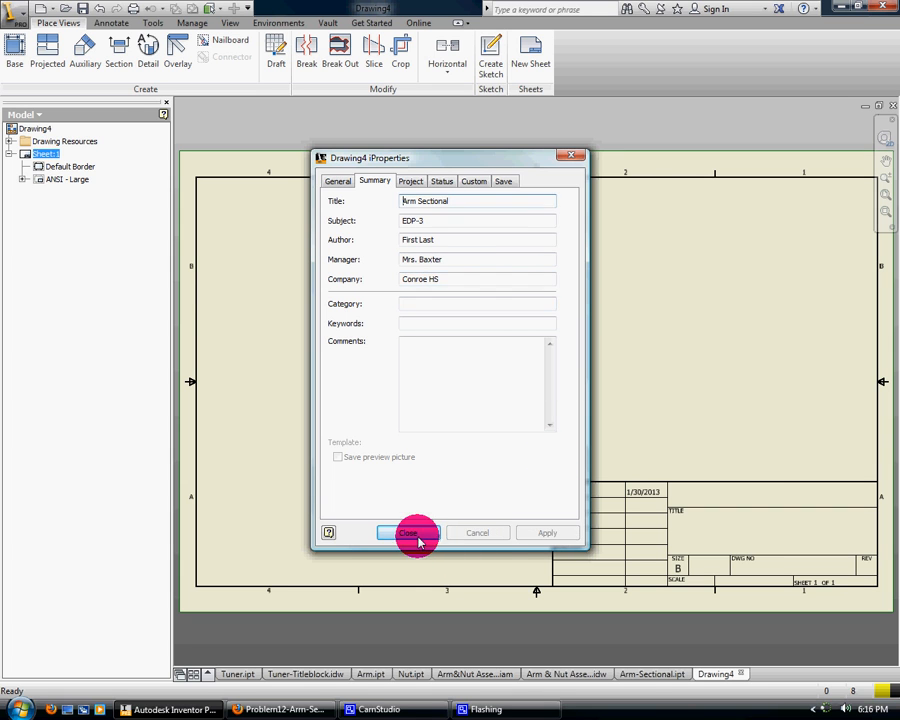
{"action": "left_click", "coordinate": [414, 533]}
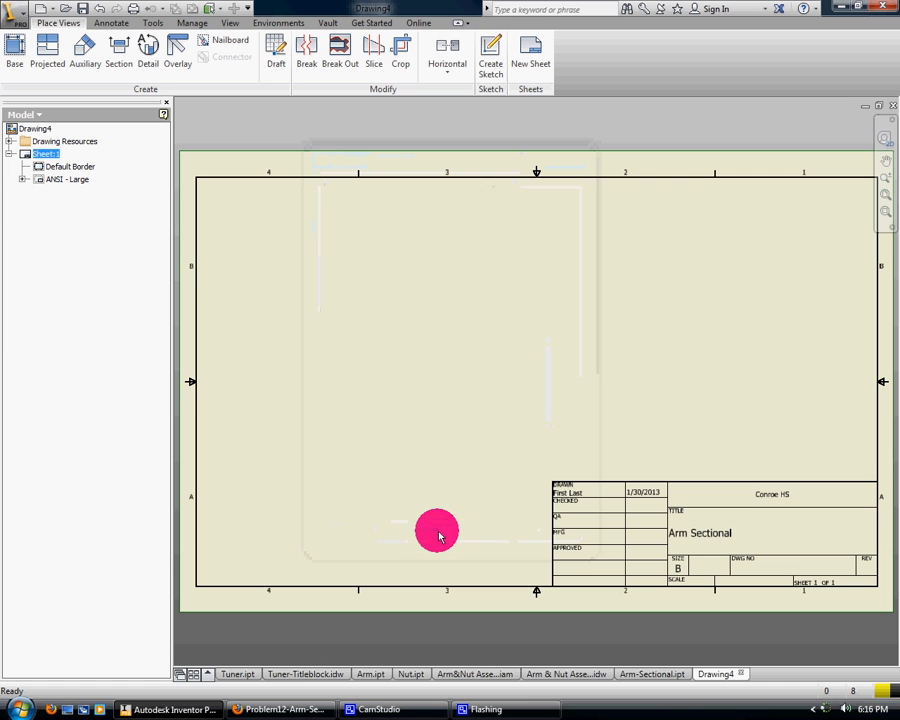
Place a Front base view of Arm-Sectional.ipt at 1:1 scale on the left half of the sheet
{"action": "left_click", "coordinate": [12, 50]}
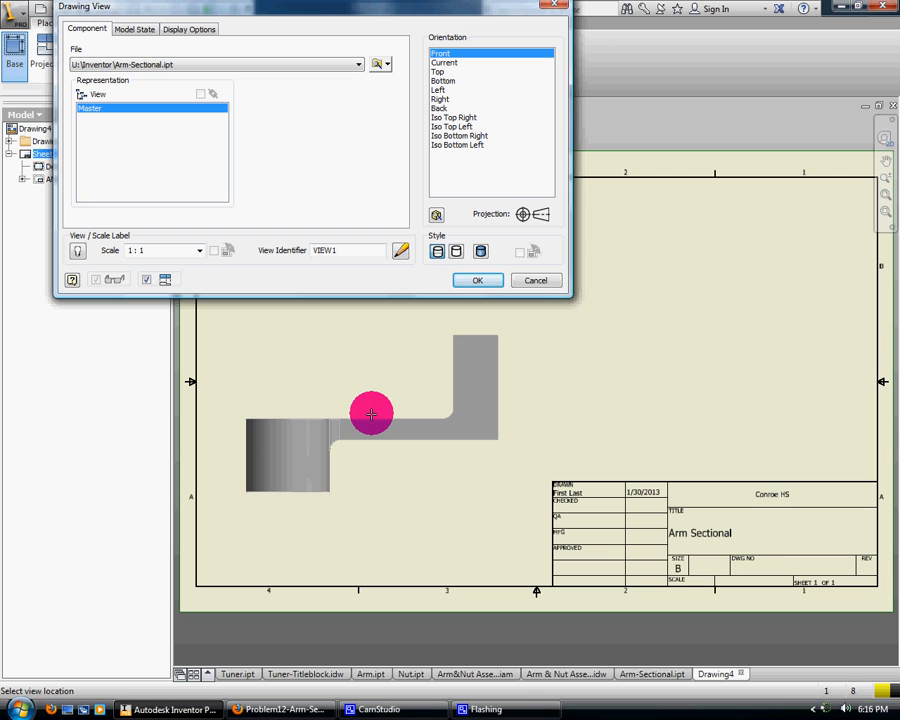
{"action": "left_click", "coordinate": [371, 413]}
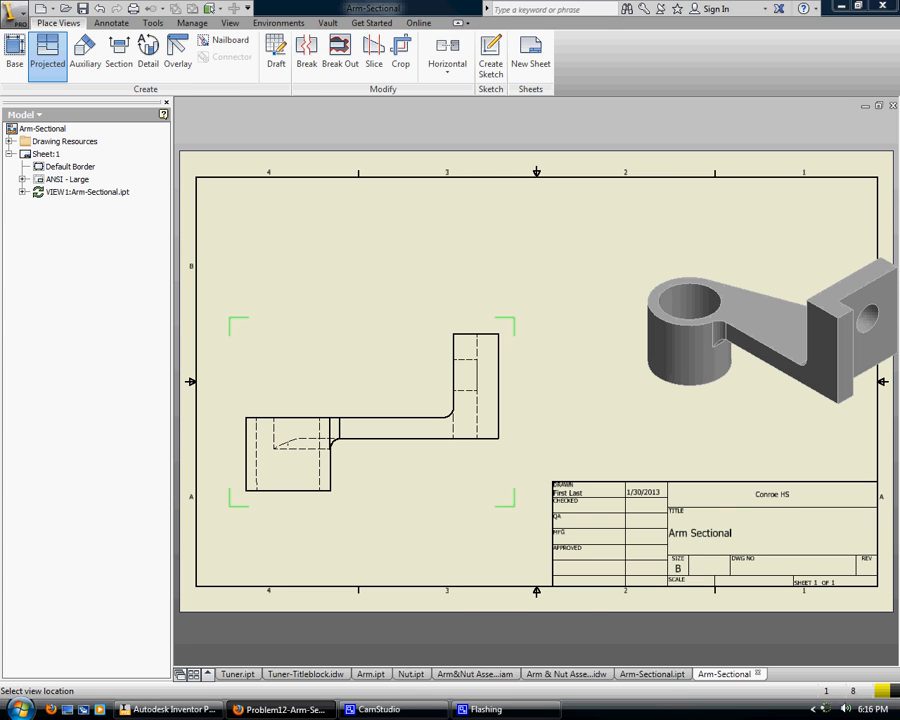
In Arm-Sectional.ipt, orient the arm to the Top face rotated 180 degrees and set that view as Front
{"action": "left_click", "coordinate": [658, 676]}
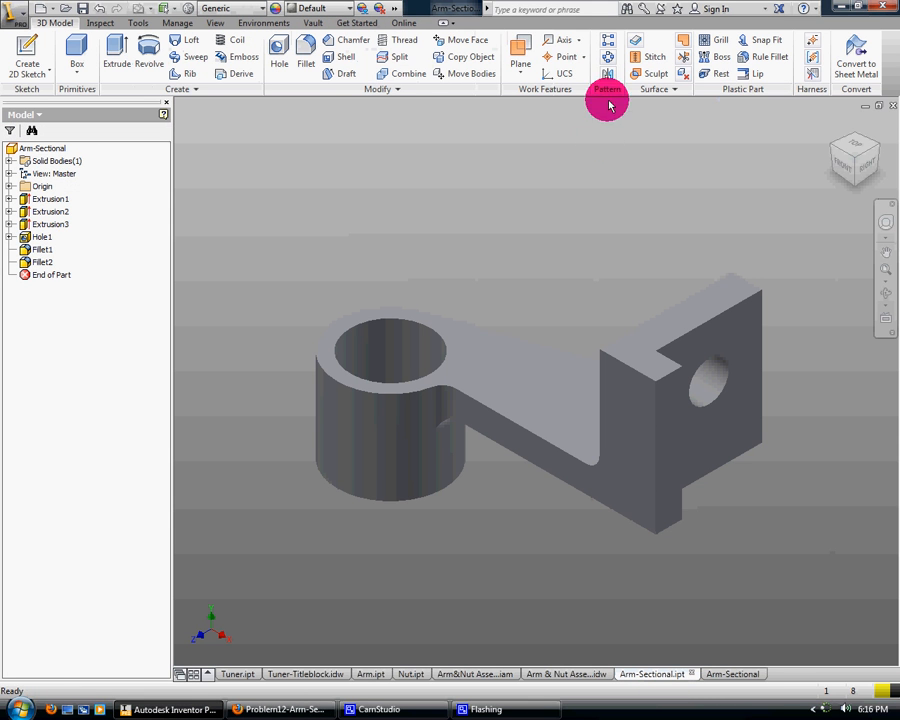
{"action": "left_click", "coordinate": [855, 145]}
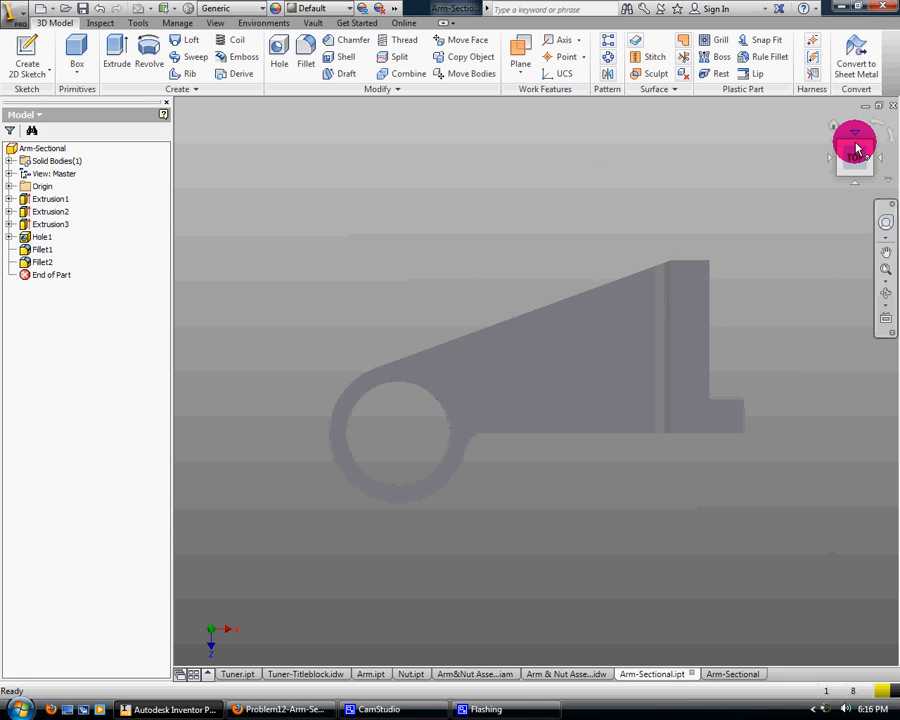
{"action": "left_click", "coordinate": [881, 162]}
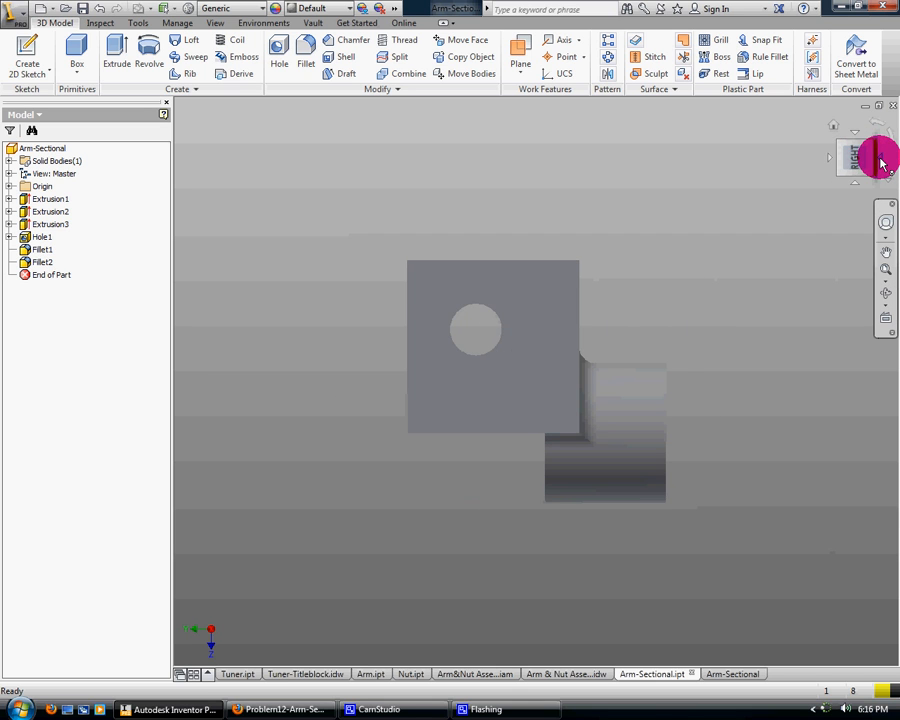
{"action": "left_click", "coordinate": [881, 162]}
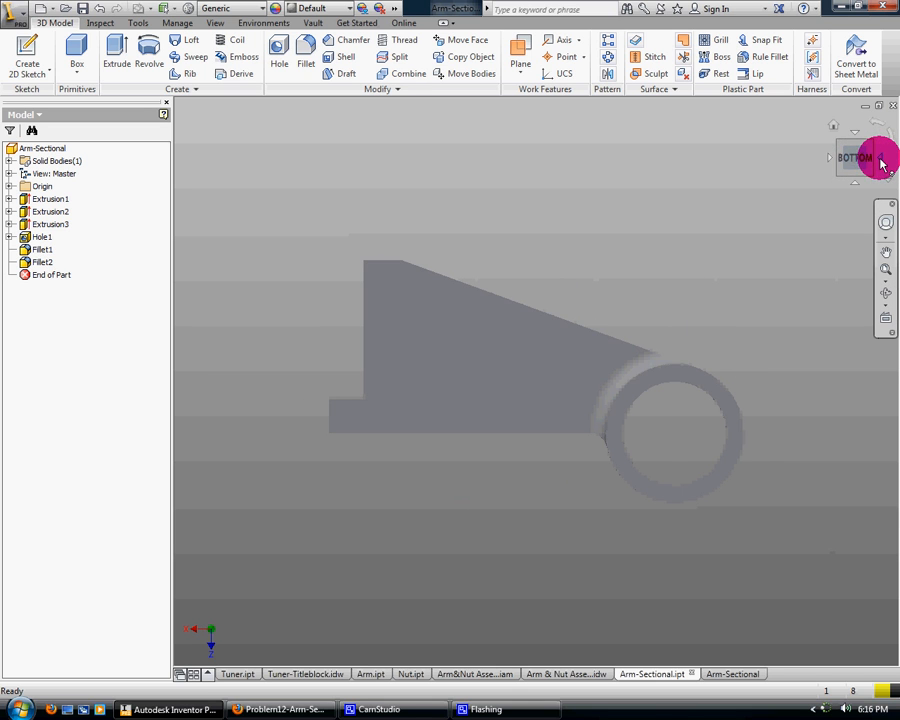
{"action": "left_click_drag", "start_coordinate": [855, 140], "coordinate": [855, 136]}
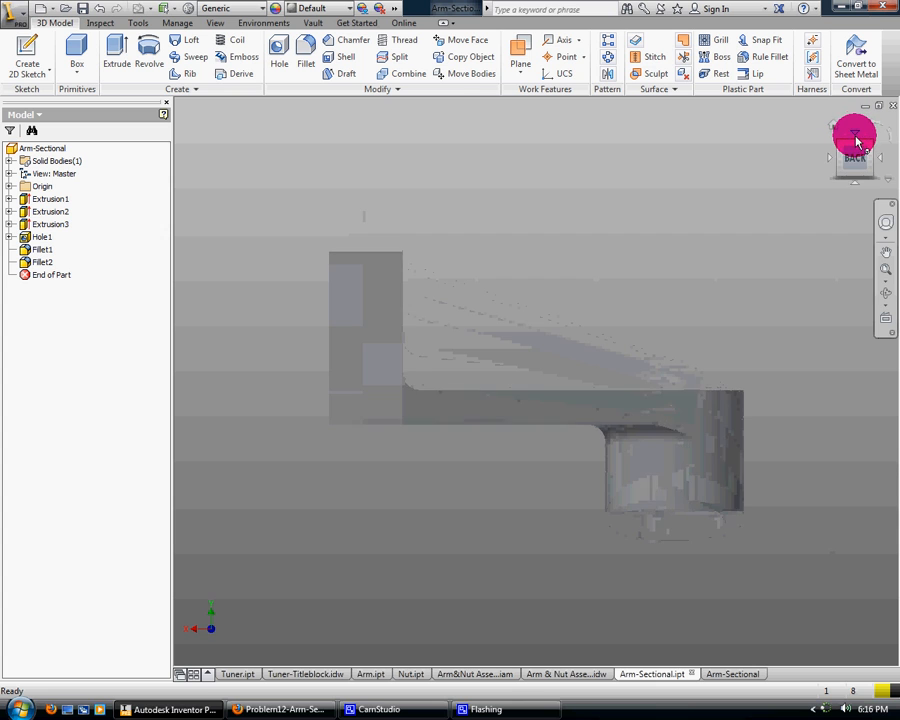
{"action": "left_click", "coordinate": [854, 135]}
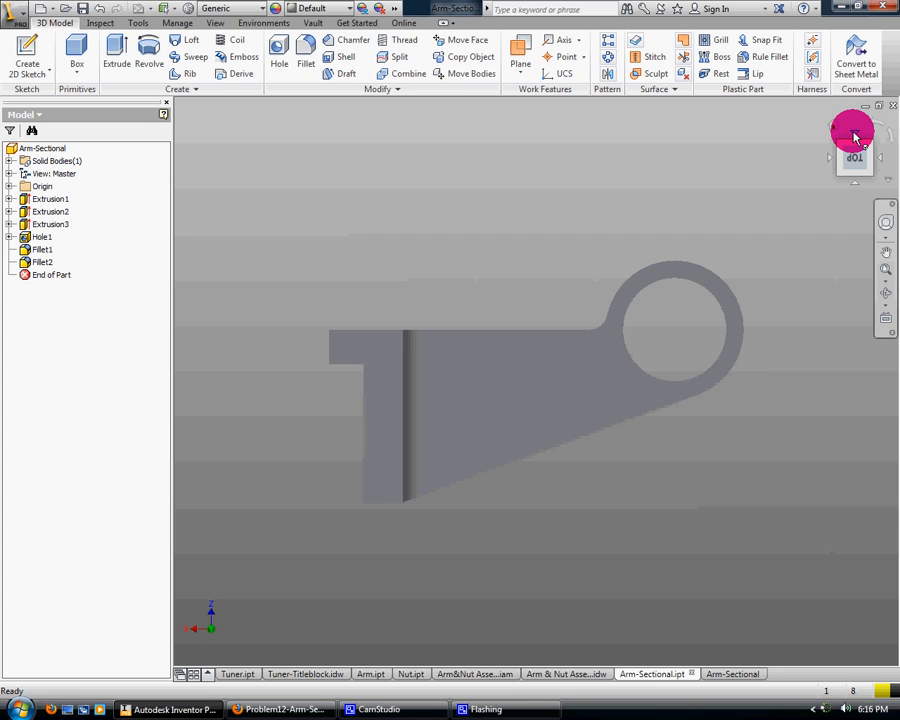
{"action": "right_click", "coordinate": [858, 153]}
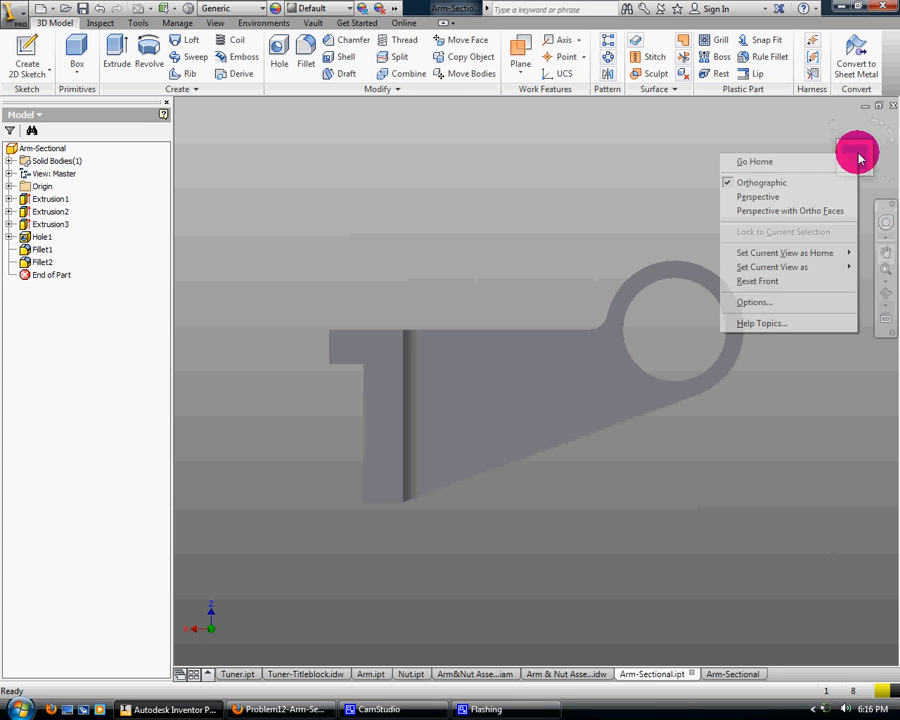
{"action": "mouse_move", "coordinate": [794, 267]}
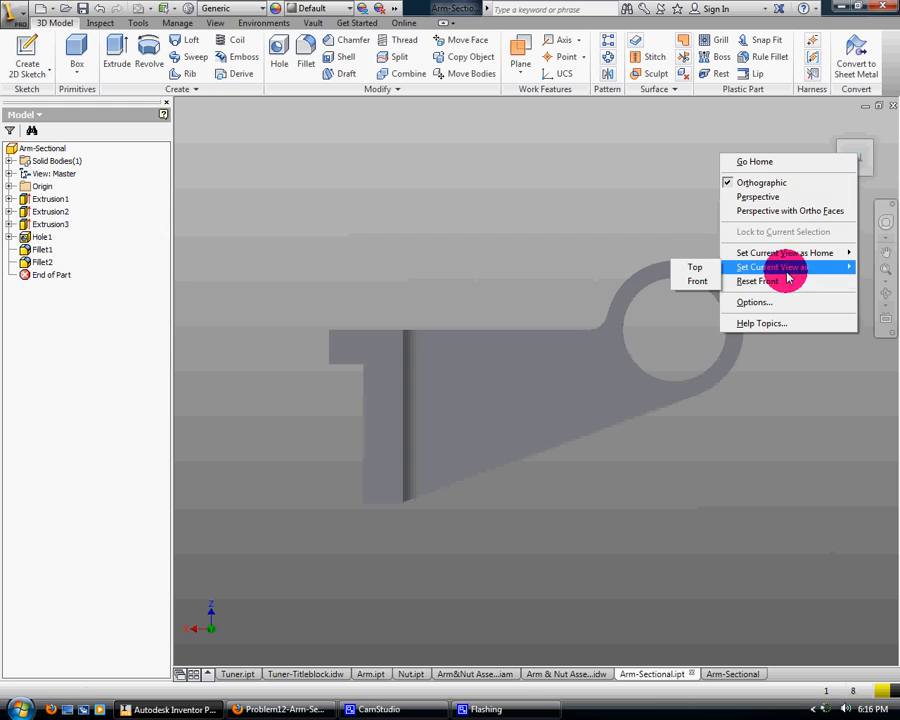
{"action": "left_click", "coordinate": [708, 281]}
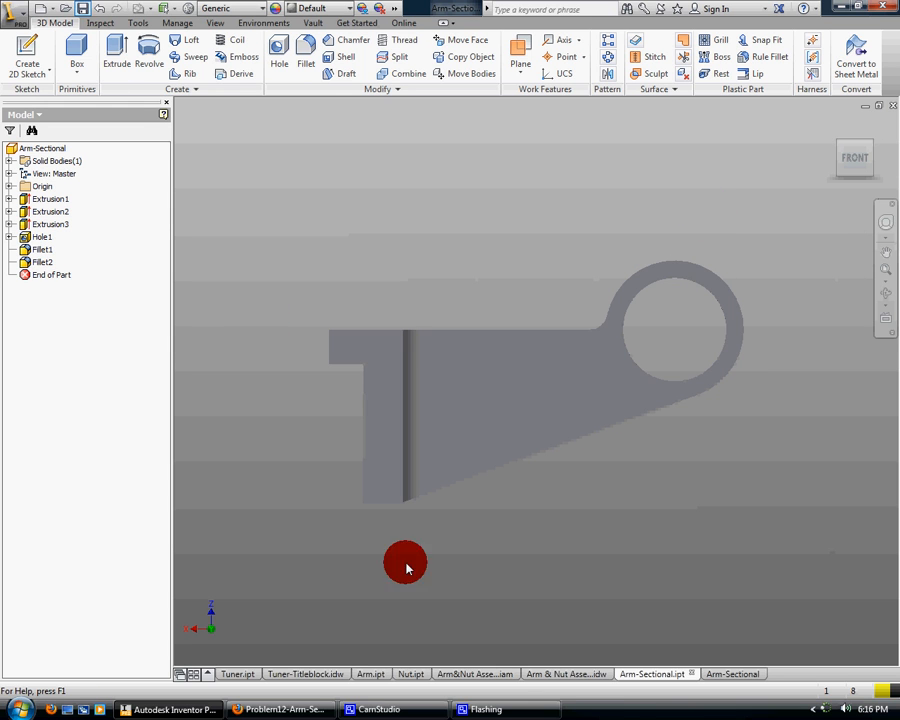
Back in the drawing, delete the old base view and place a new 1:1 Front base view without projected views
{"action": "left_click", "coordinate": [733, 676]}
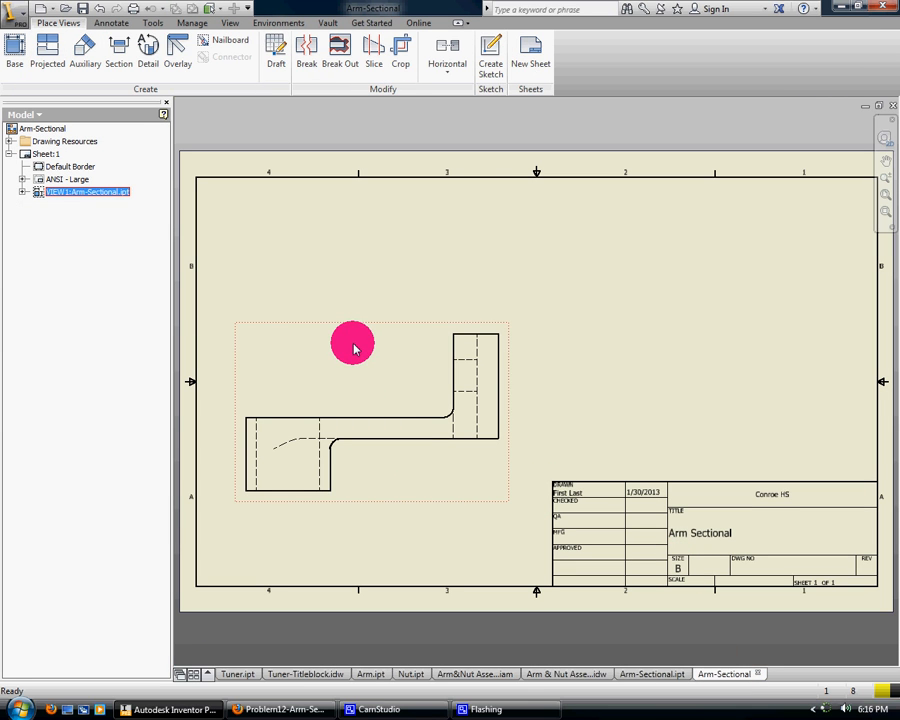
{"action": "key", "text": "Delete"}
{"action": "left_click", "coordinate": [470, 384]}
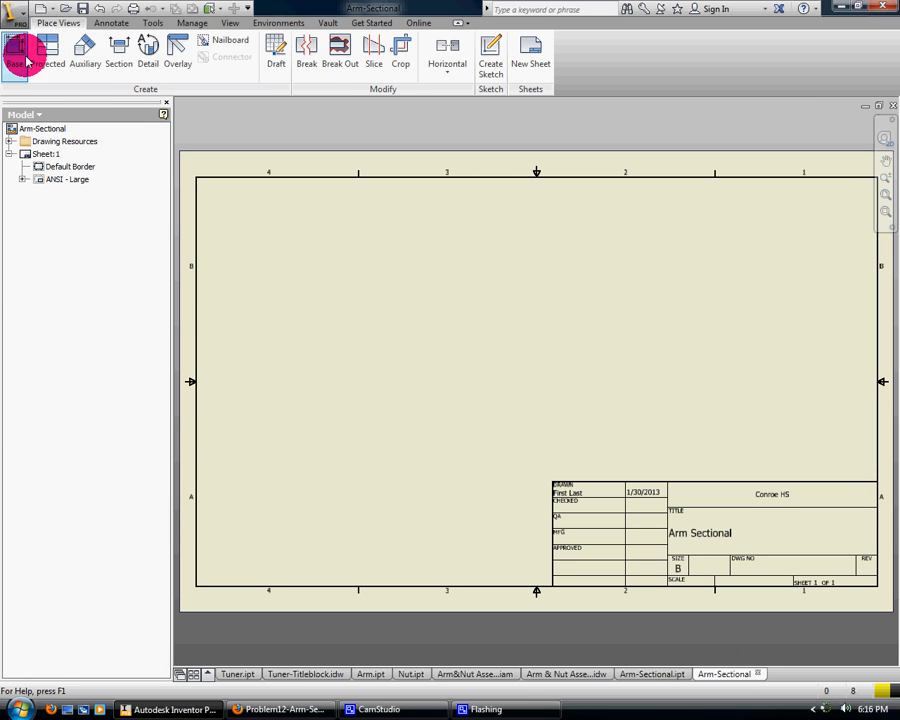
{"action": "left_click", "coordinate": [22, 55]}
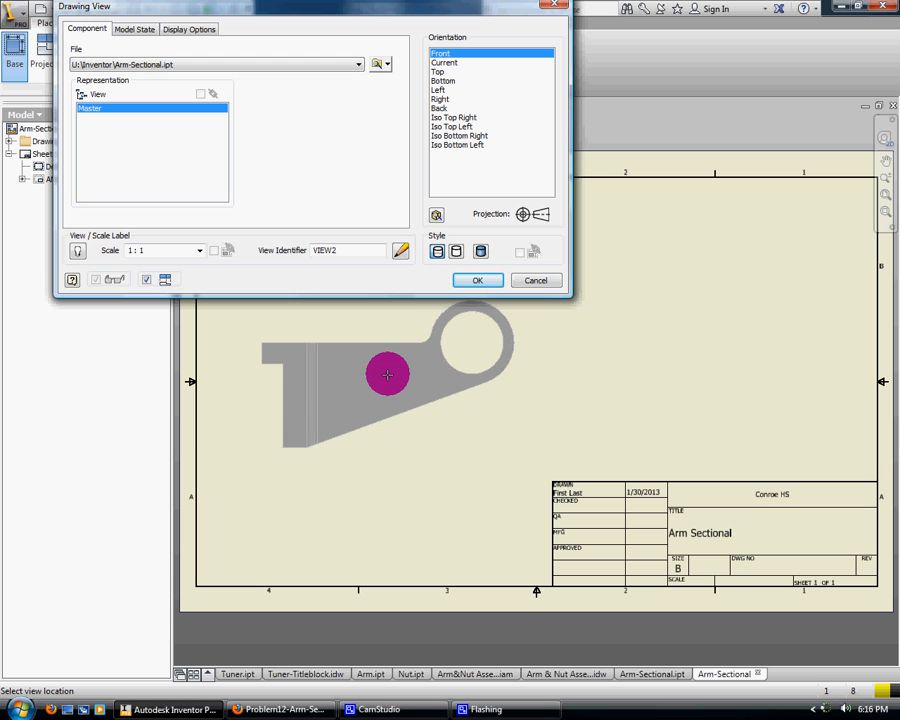
{"action": "left_click", "coordinate": [379, 403]}
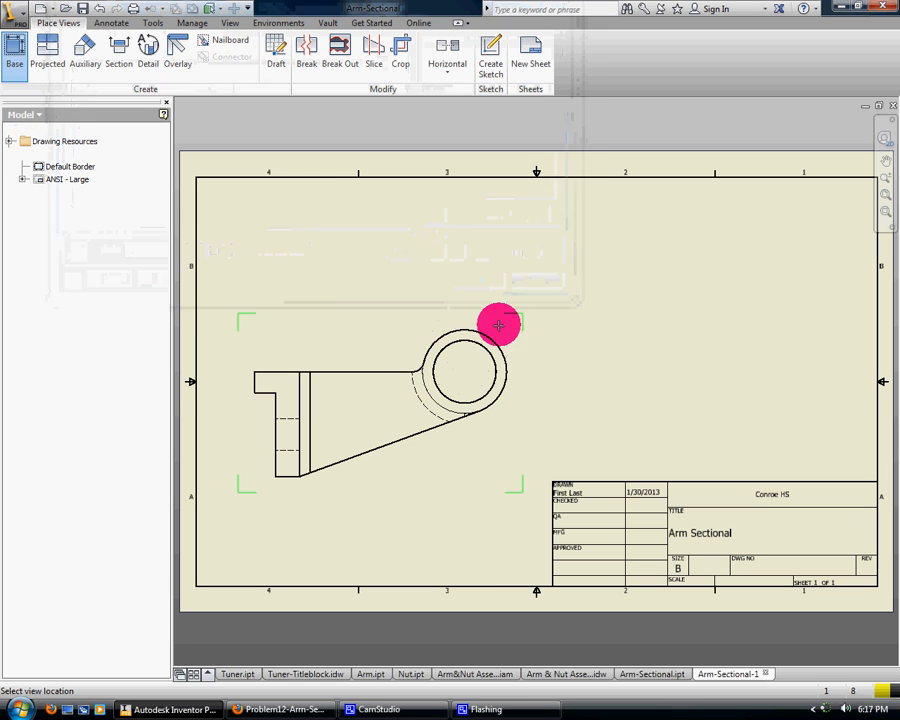
{"action": "right_click", "coordinate": [492, 291]}
{"action": "key", "text": "Escape"}
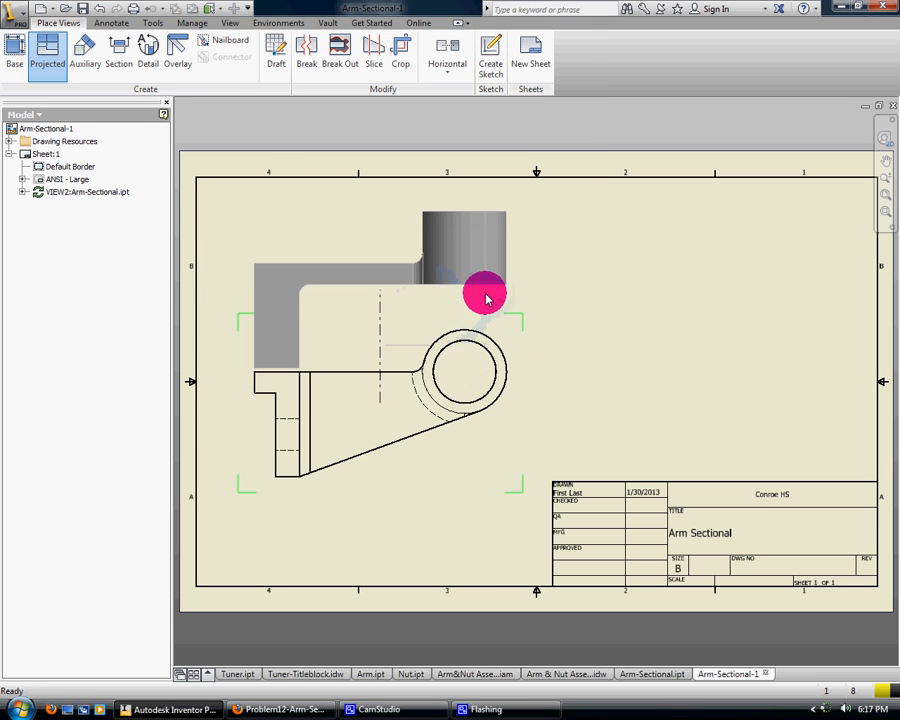
{"action": "left_click", "coordinate": [472, 390]}
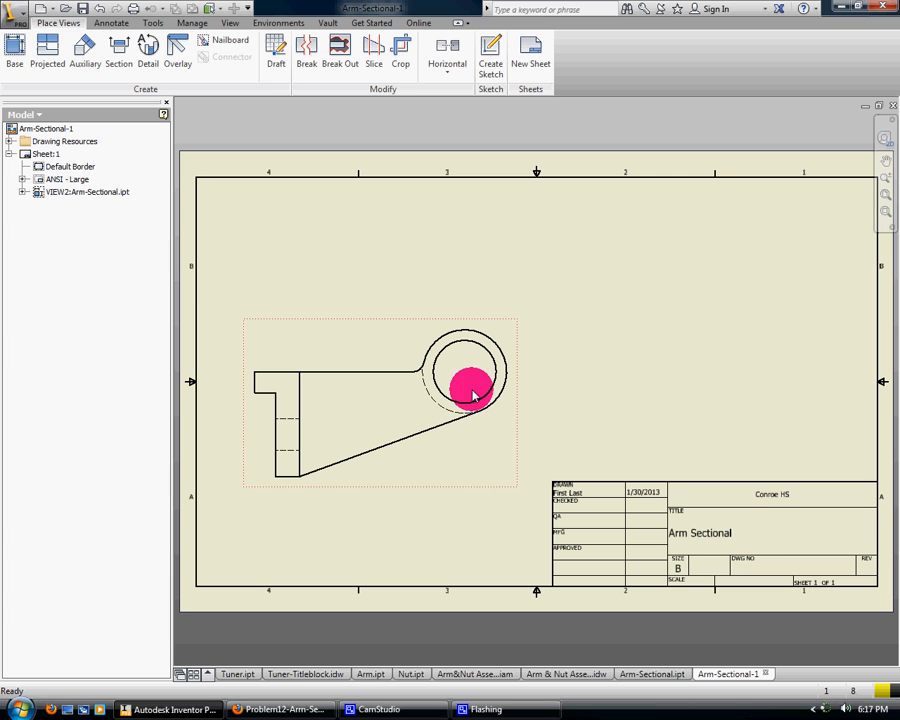
Open the ANSI - Large title block definition for editing and leave it without saving edits
{"action": "right_click", "coordinate": [62, 186]}
{"action": "left_click", "coordinate": [82, 217]}
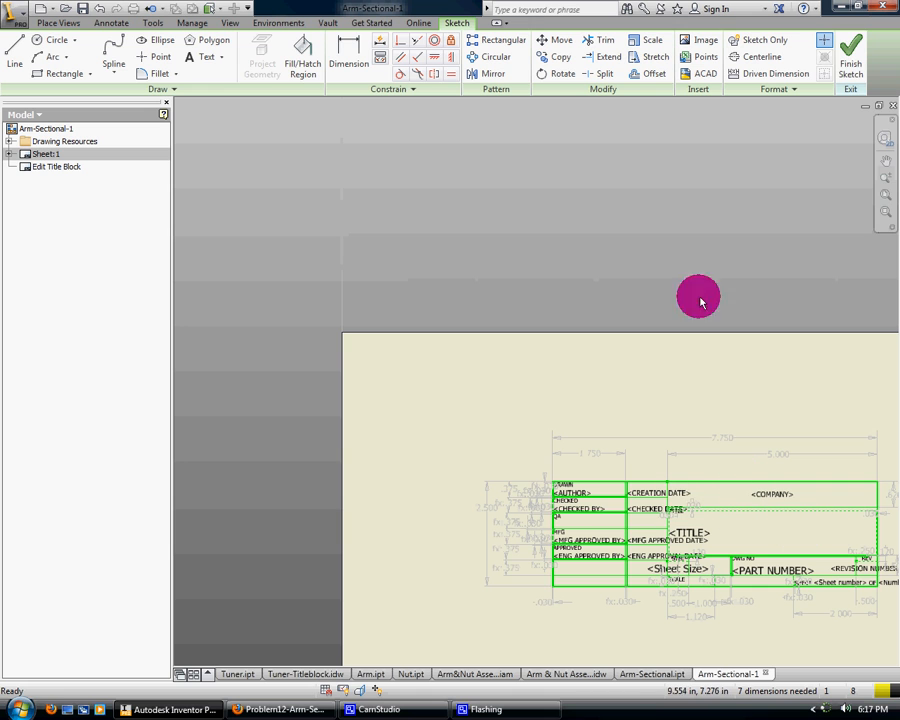
{"action": "left_click", "coordinate": [853, 82]}
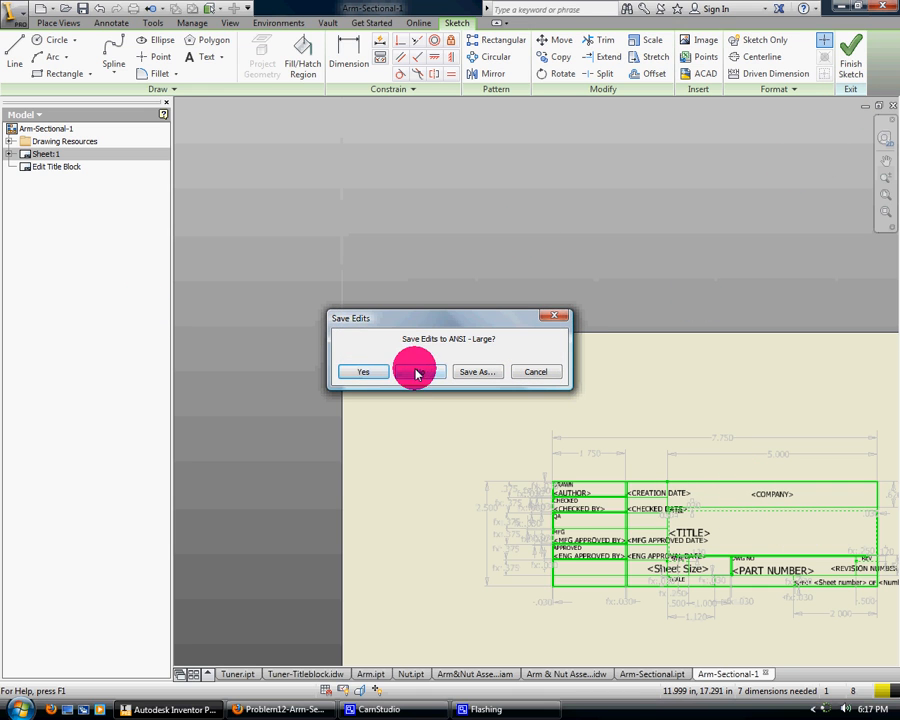
{"action": "left_click", "coordinate": [417, 373]}
Delete the ANSI - Large title block from the sheet and undo the deletion
{"action": "left_click", "coordinate": [12, 155]}
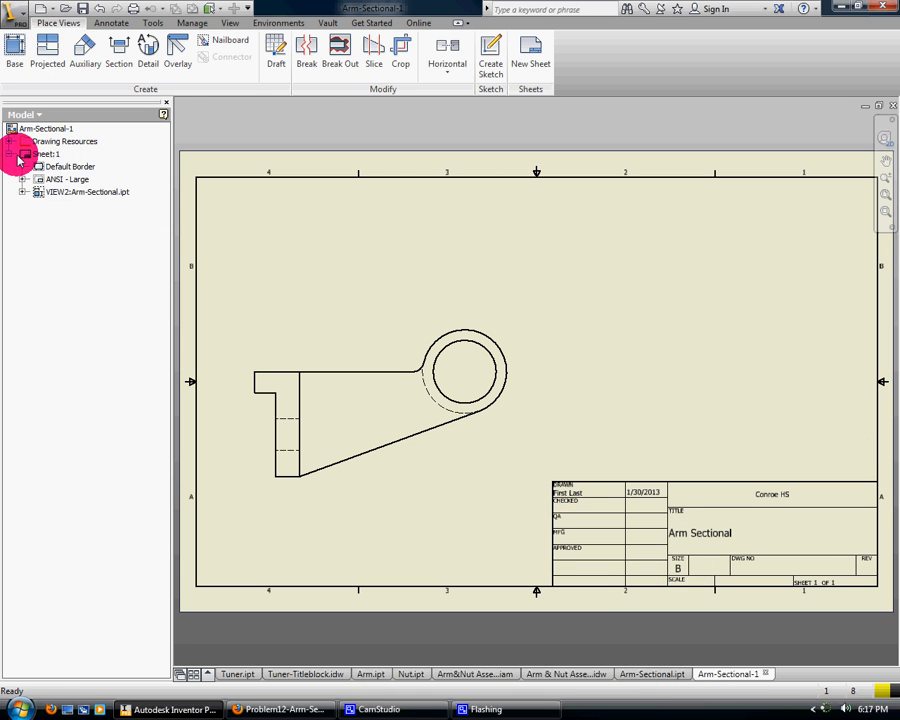
{"action": "right_click", "coordinate": [39, 179]}
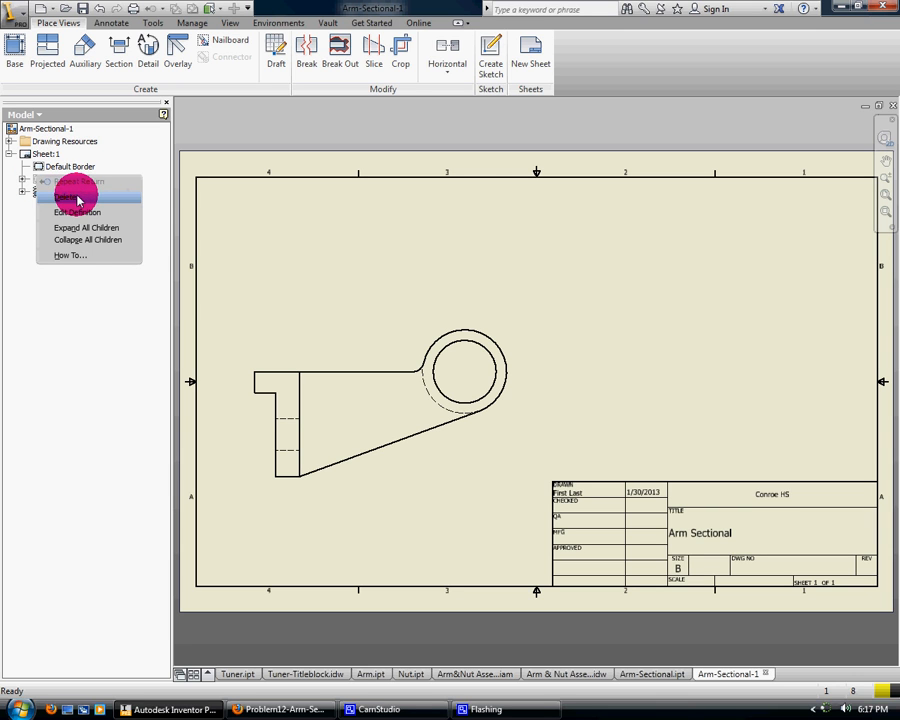
{"action": "left_click", "coordinate": [77, 199]}
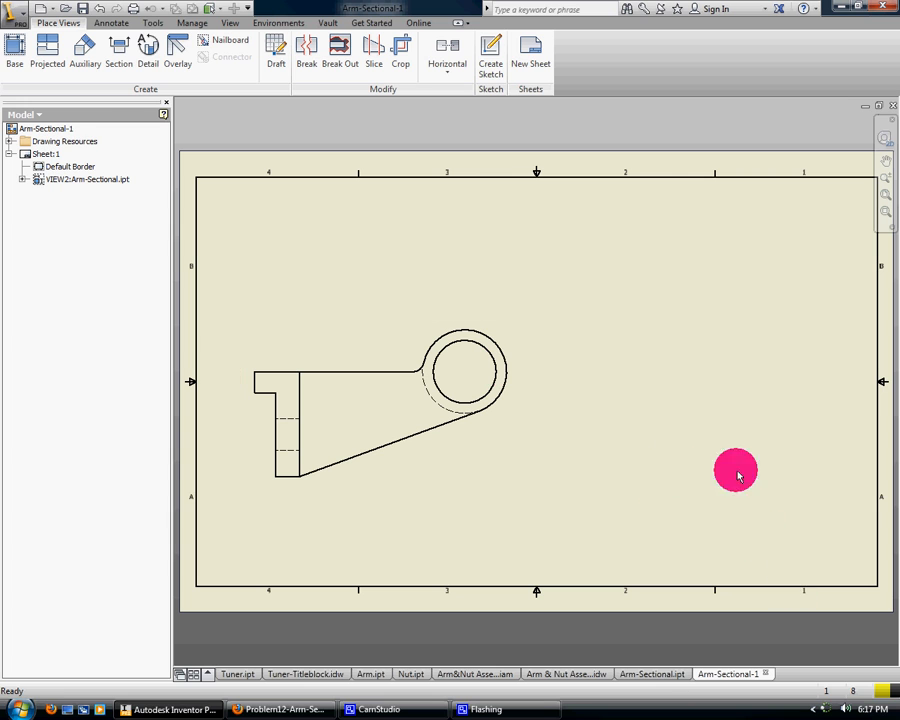
{"action": "left_click", "coordinate": [101, 10]}
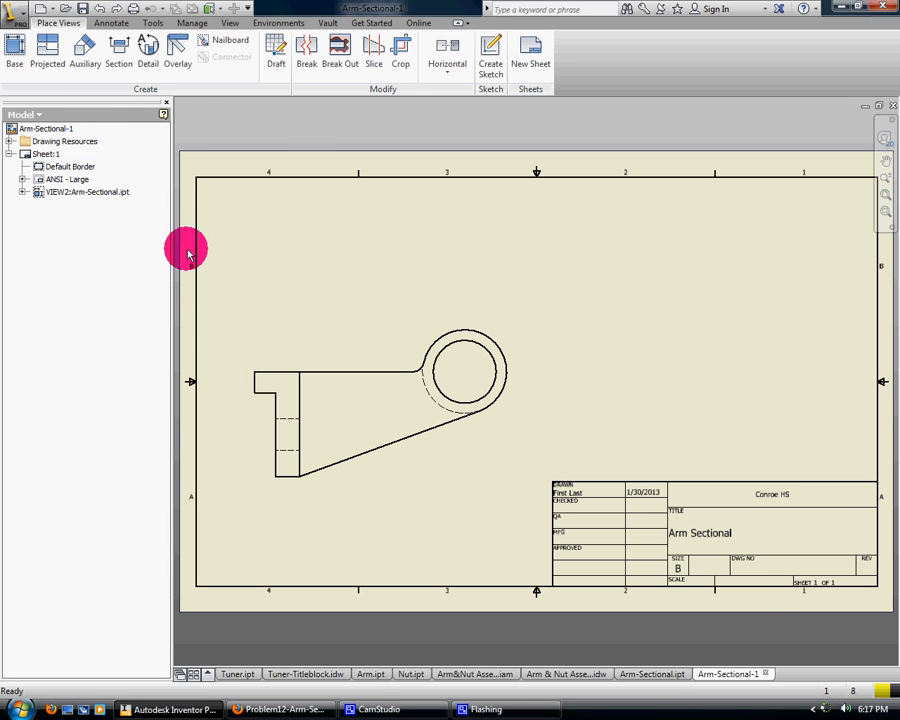
Reposition the Front base view of the arm lower on the Arm-Sectional-1 drawing sheet
{"action": "left_click", "coordinate": [315, 361]}
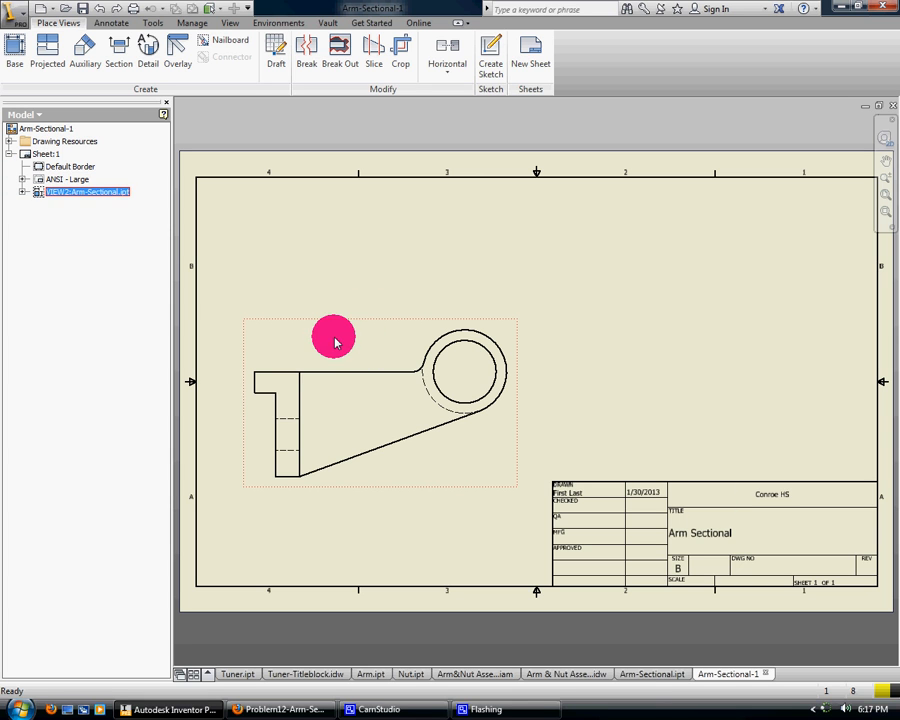
{"action": "mouse_move", "coordinate": [335, 337]}
{"action": "left_mouse_down"}
{"action": "mouse_move", "coordinate": [323, 388]}
{"action": "mouse_move", "coordinate": [336, 383]}
{"action": "left_mouse_up"}
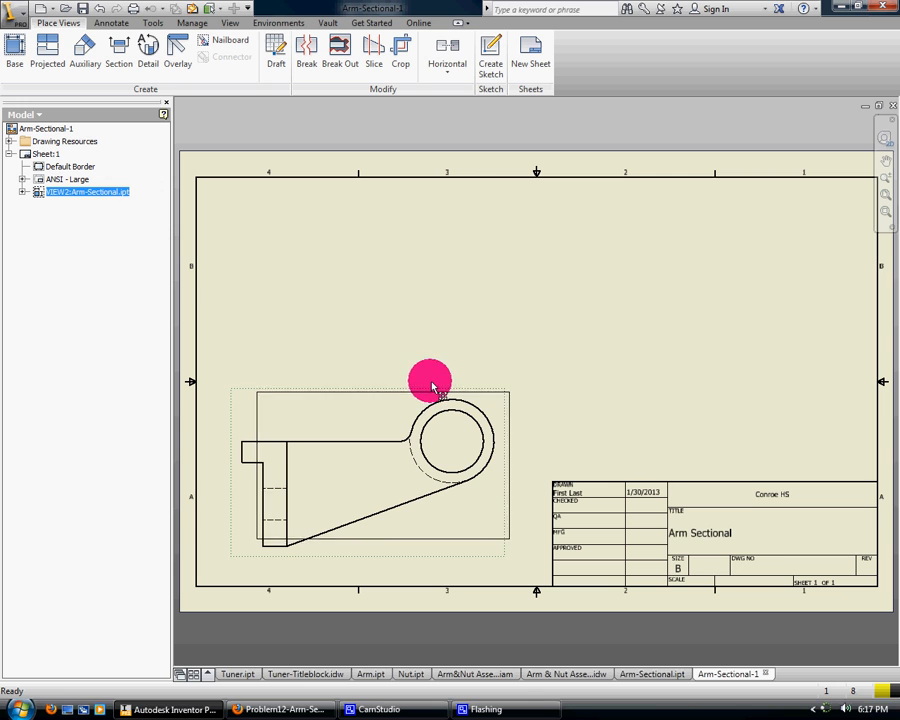
{"action": "left_click_drag", "start_coordinate": [430, 381], "coordinate": [426, 358]}
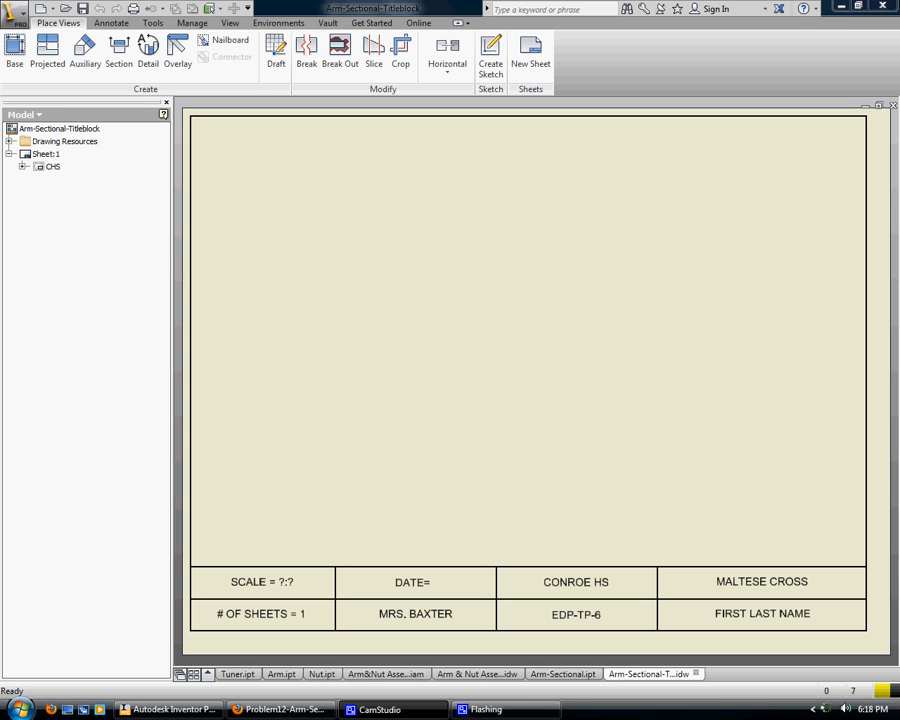
In the Arm-Sectional-Titleblock drawing, place a Front base view of Arm-Sectional.ipt at 1/2 scale in the sheet's lower left area
{"action": "left_click", "coordinate": [13, 44]}
{"action": "left_click", "coordinate": [376, 64]}
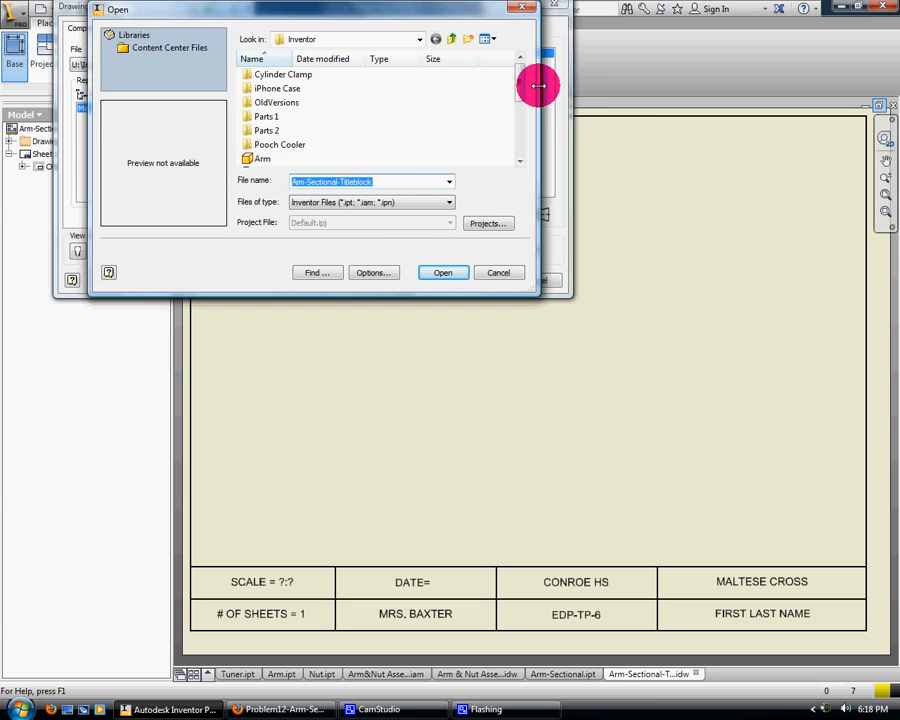
{"action": "left_click_drag", "start_coordinate": [520, 85], "coordinate": [517, 118]}
{"action": "left_click", "coordinate": [281, 101]}
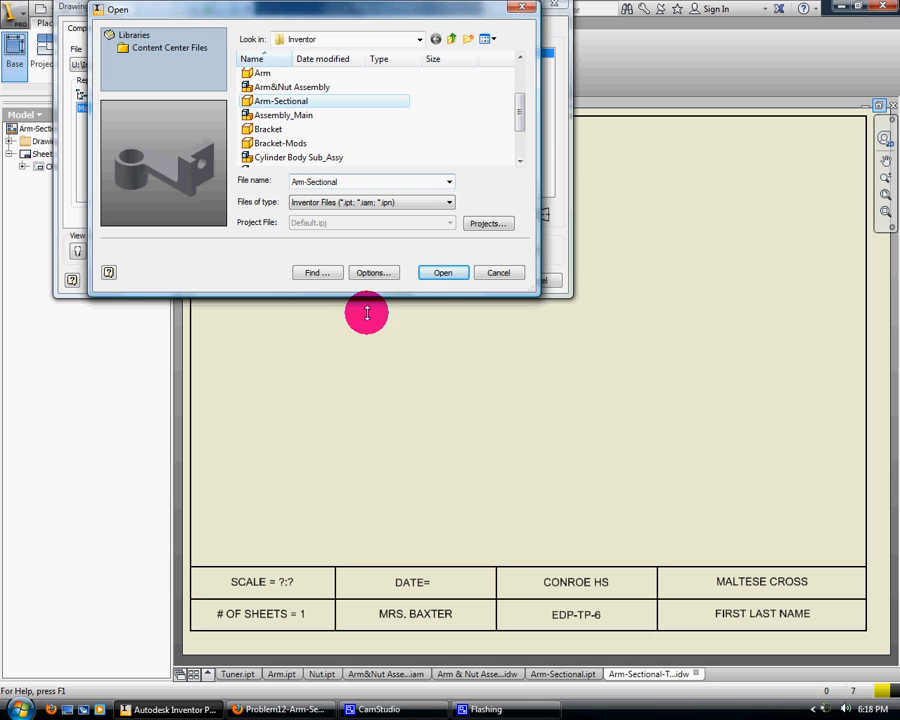
{"action": "left_click", "coordinate": [438, 277]}
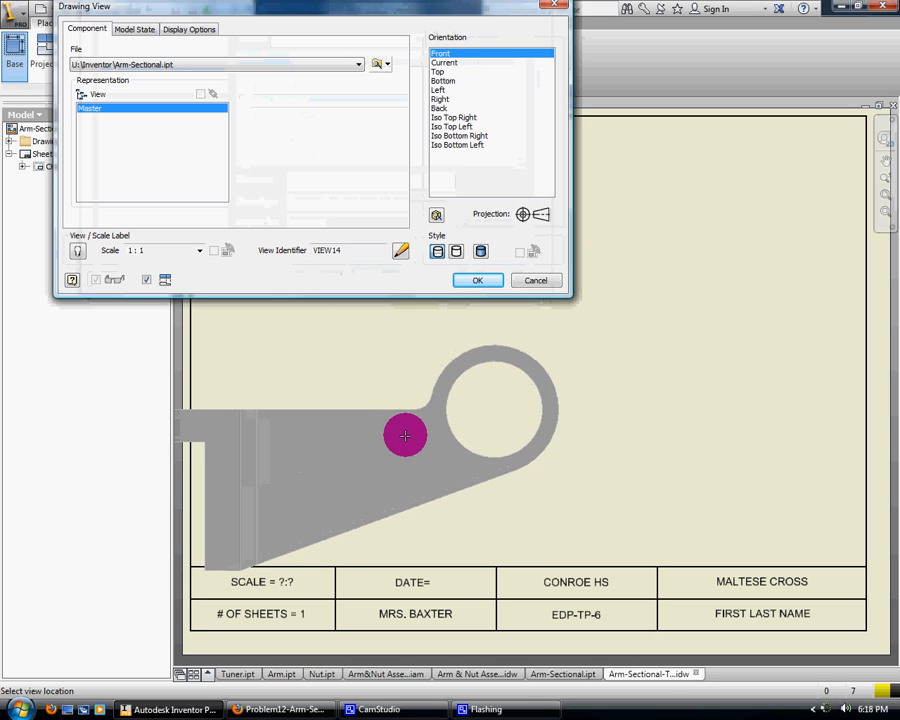
{"action": "left_click", "coordinate": [199, 250]}
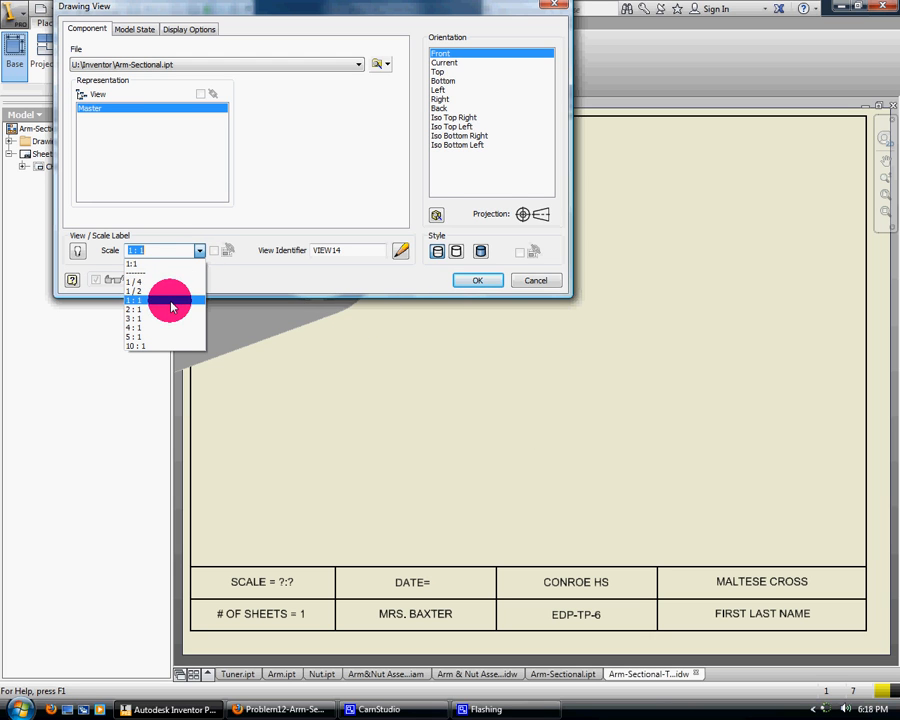
{"action": "left_click", "coordinate": [171, 292]}
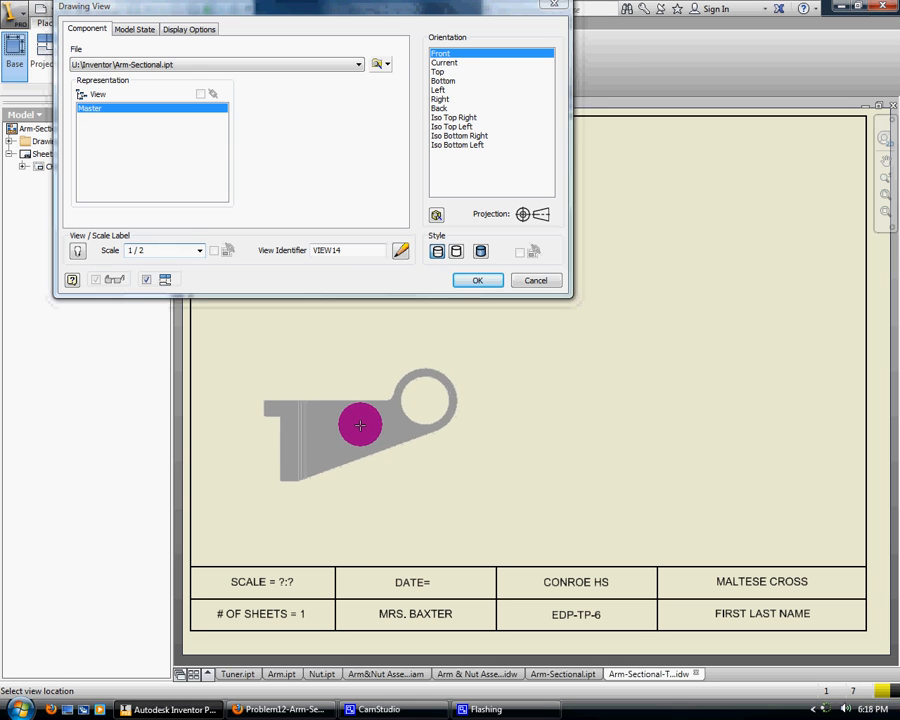
{"action": "left_click", "coordinate": [360, 424]}
Create a projected side view of the arm to the right of the front view
{"action": "left_click", "coordinate": [662, 475]}
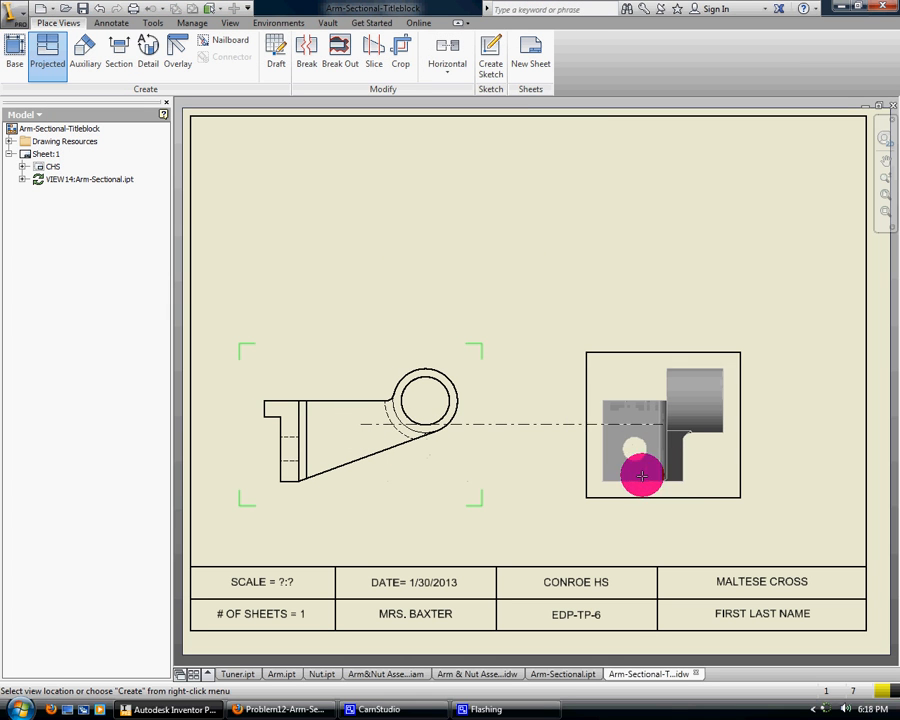
{"action": "right_click", "coordinate": [508, 376]}
{"action": "left_click", "coordinate": [565, 383]}
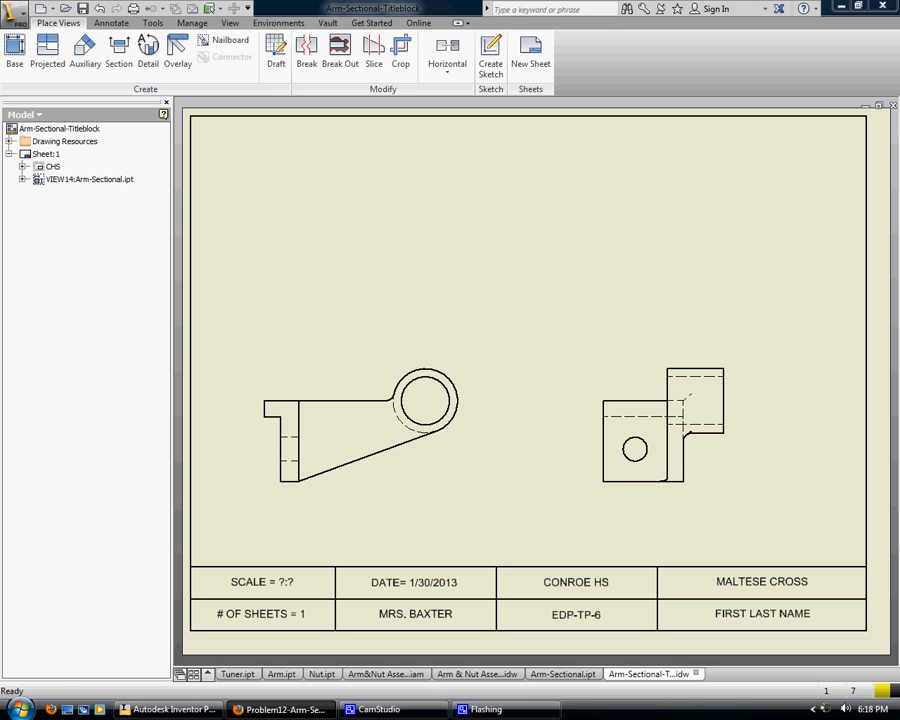
Define a stepped section line in the front view, passing through the end plate's hole and offset upward across the arm and ring
{"action": "left_click", "coordinate": [129, 63]}
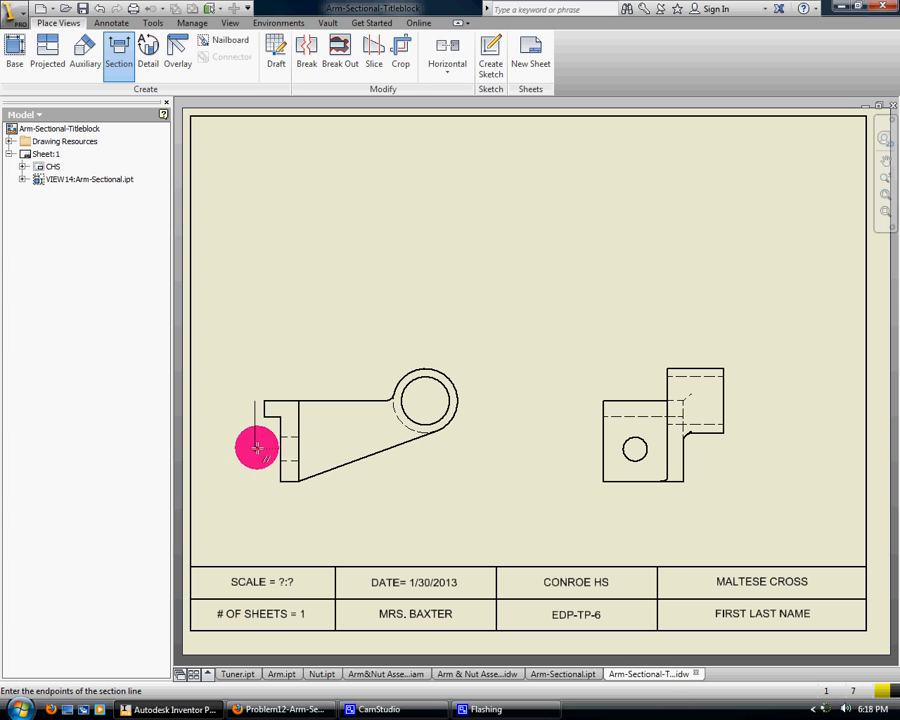
{"action": "left_click", "coordinate": [256, 448]}
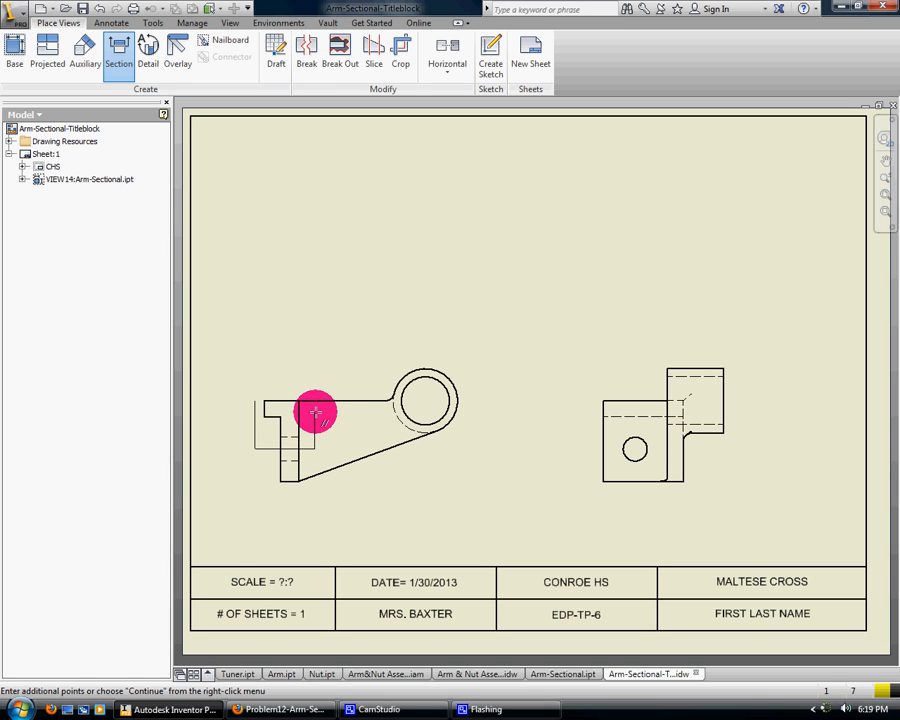
{"action": "left_click", "coordinate": [318, 410]}
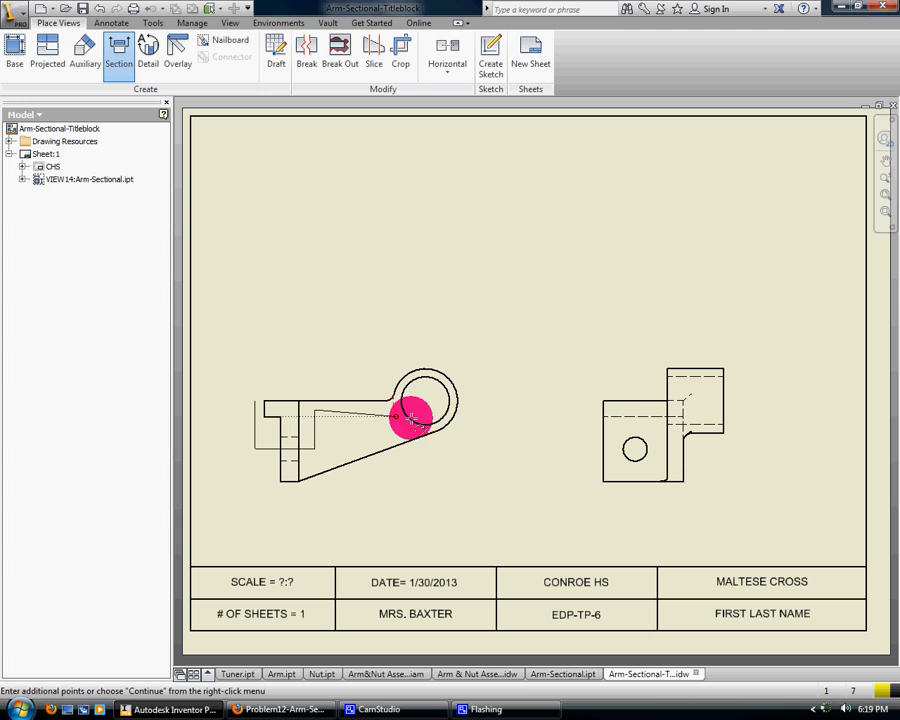
{"action": "right_click", "coordinate": [477, 410]}
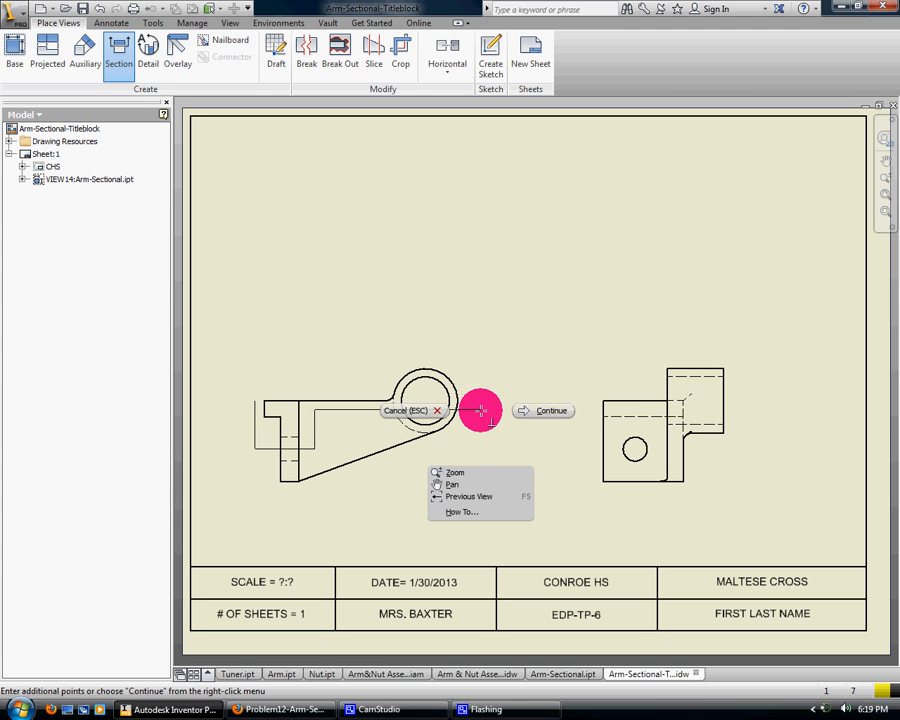
{"action": "left_click", "coordinate": [556, 414]}
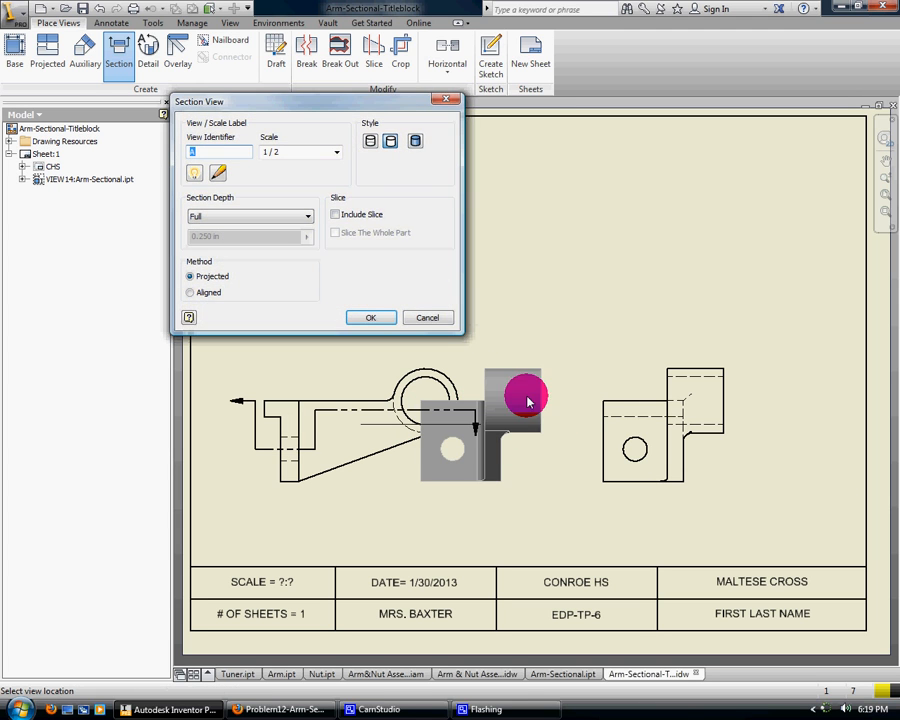
Place section view A at 1/2 scale with the Projected method above the front view and position it clear of the ring
{"action": "left_click_drag", "start_coordinate": [333, 102], "coordinate": [690, 116]}
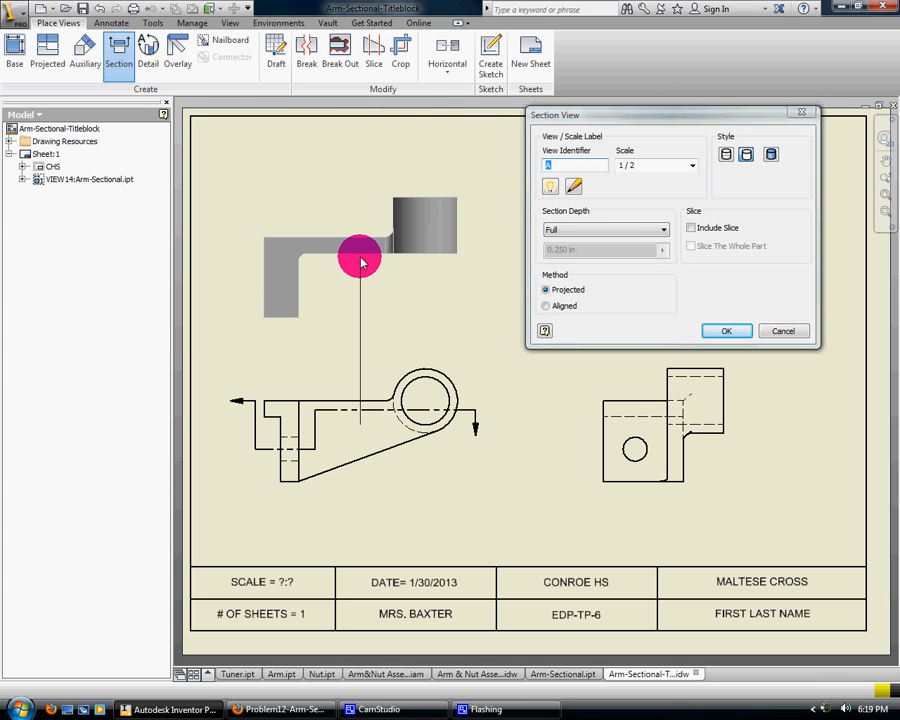
{"action": "left_click", "coordinate": [359, 257]}
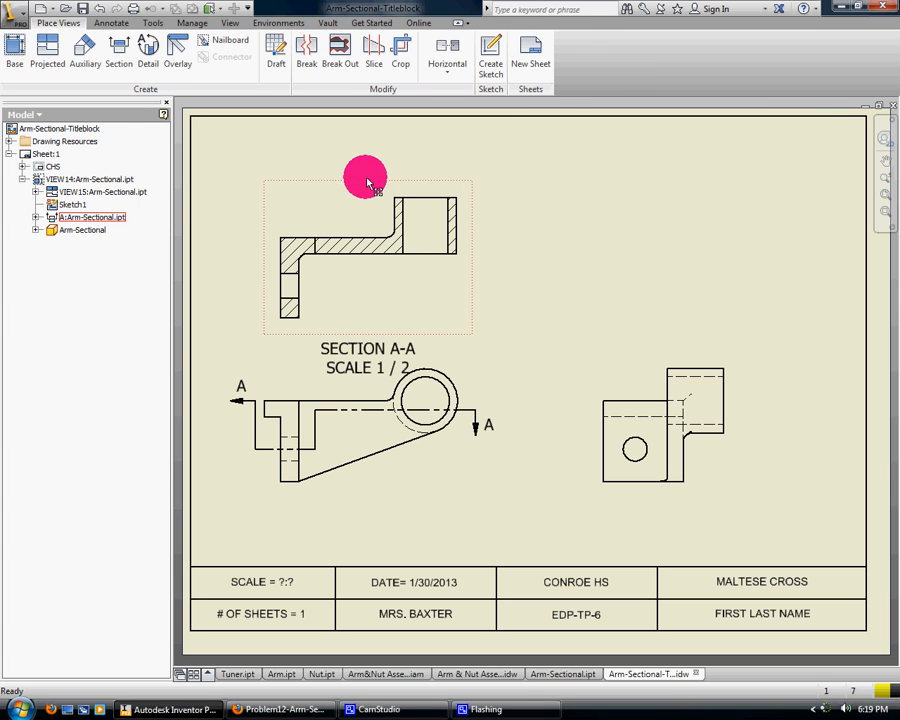
{"action": "left_click_drag", "start_coordinate": [367, 183], "coordinate": [369, 171]}
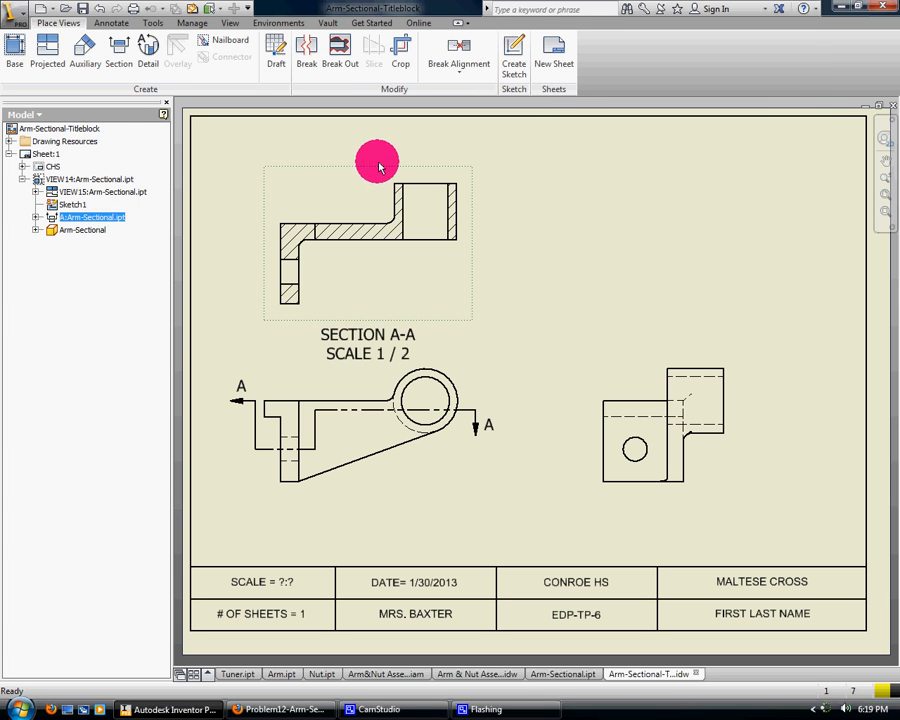
Add an Iso Top Right view of Arm-Sectional.ipt at 1/2 scale above the side view, without further projections
{"action": "left_click", "coordinate": [52, 52]}
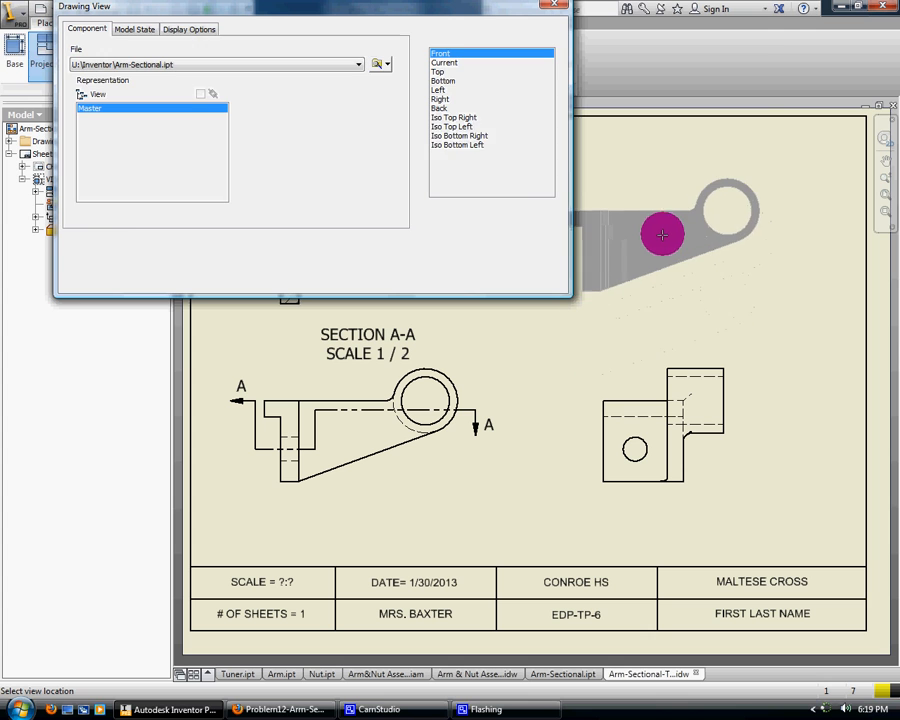
{"action": "left_click", "coordinate": [456, 118]}
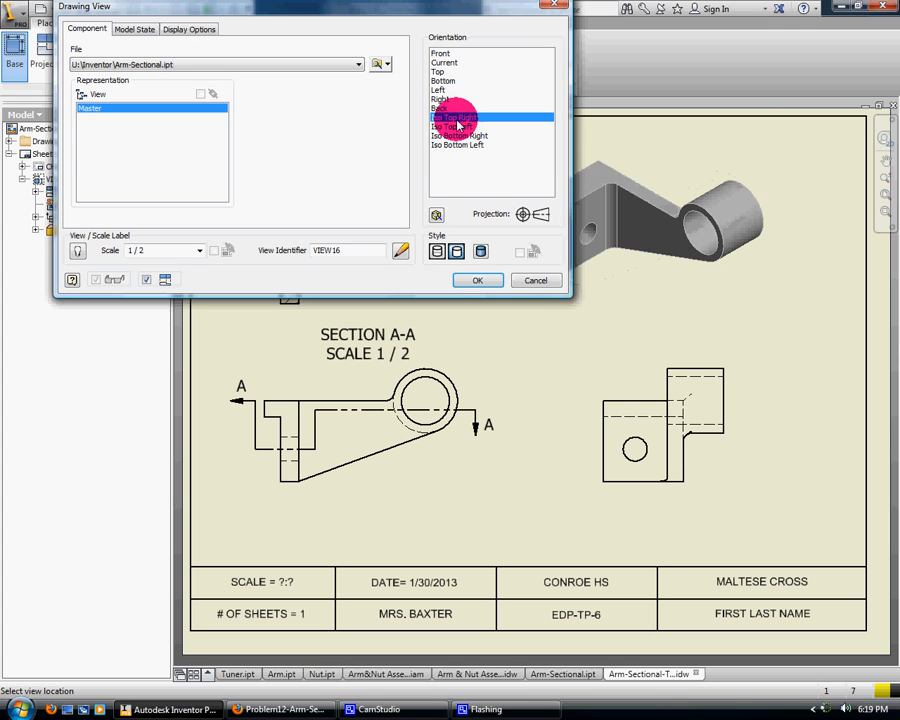
{"action": "left_click", "coordinate": [684, 238]}
{"action": "right_click", "coordinate": [686, 242]}
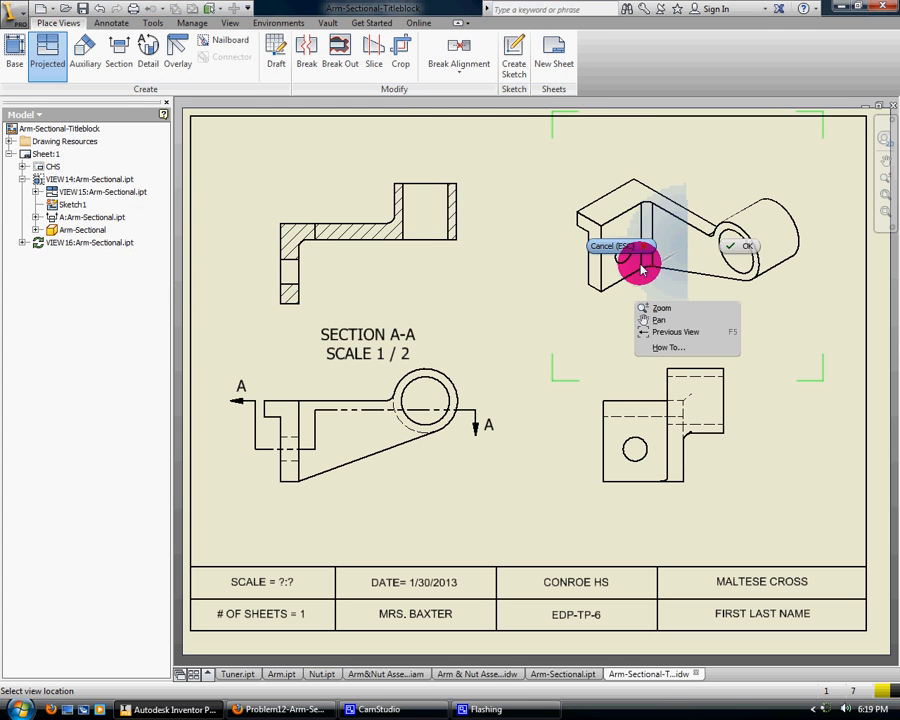
{"action": "left_click", "coordinate": [612, 246]}
Change the isometric view's display style to shaded
{"action": "double_click", "coordinate": [565, 235]}
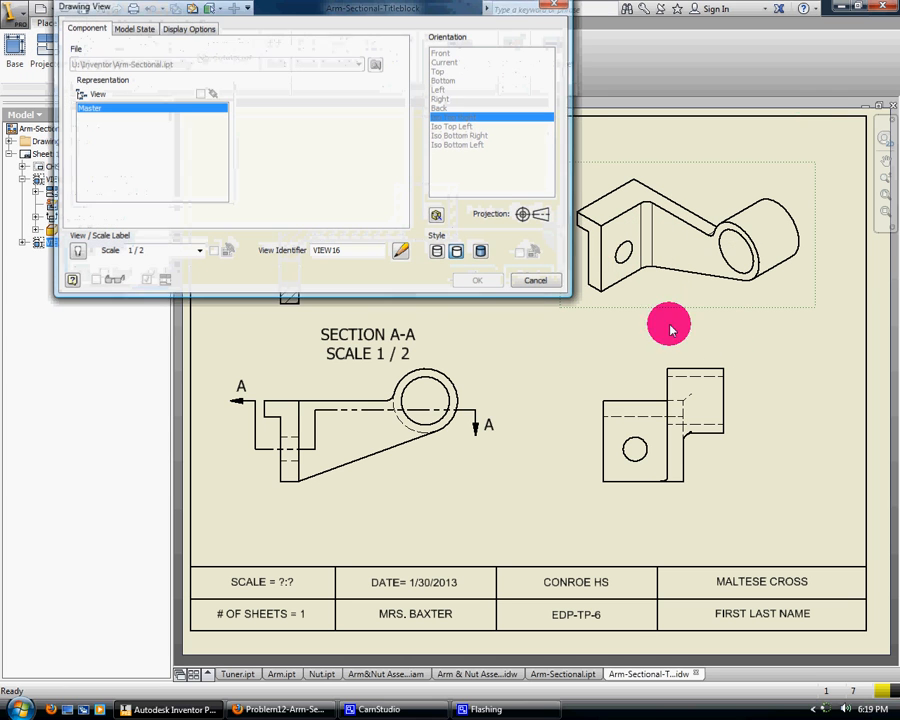
{"action": "left_click", "coordinate": [488, 247]}
{"action": "left_click", "coordinate": [490, 287]}
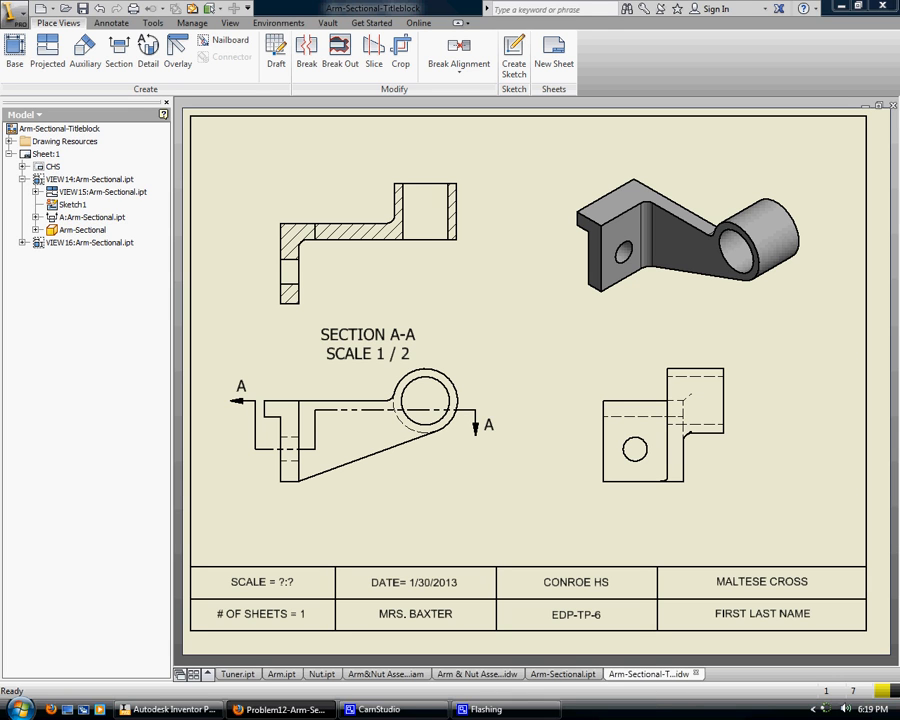
Dimension the end plate's horizontal width in the side view, placing the dimension above the view
{"action": "left_click", "coordinate": [113, 24]}
{"action": "left_click", "coordinate": [34, 44]}
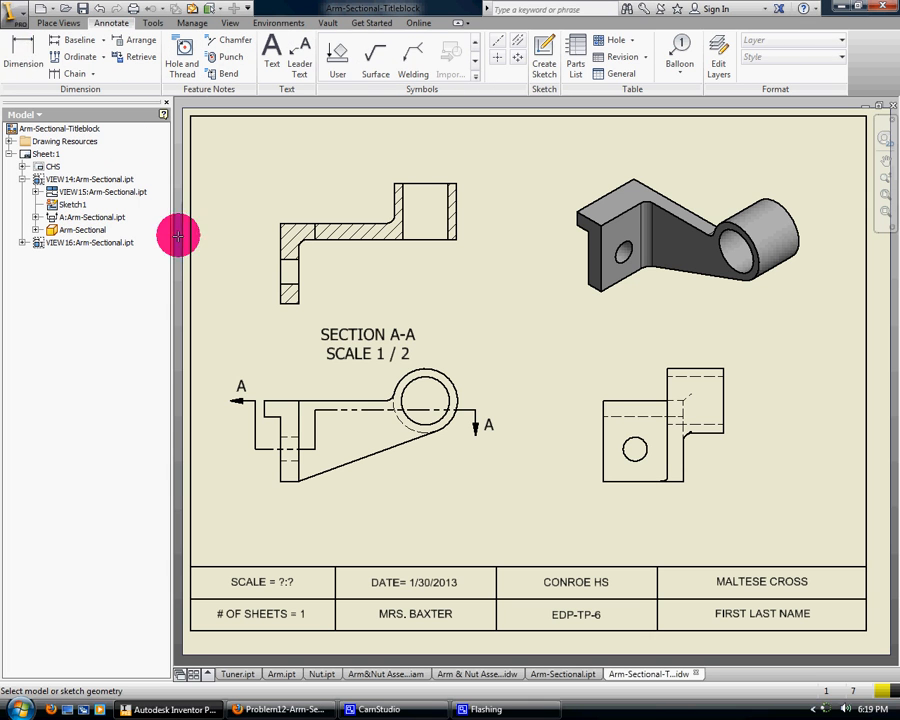
{"action": "left_click", "coordinate": [605, 438]}
{"action": "left_click", "coordinate": [668, 445]}
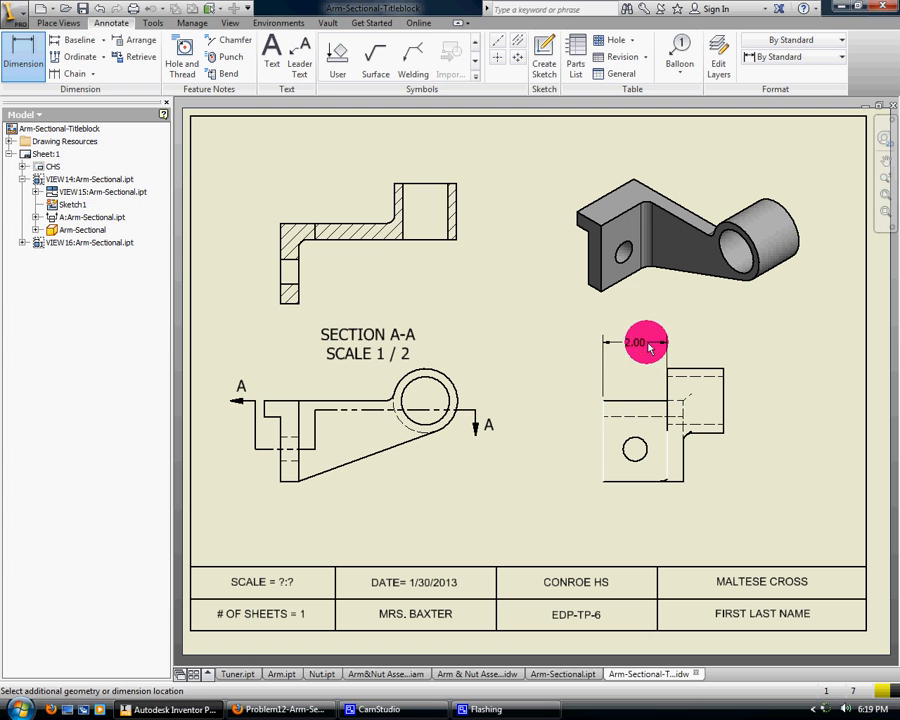
{"action": "left_click", "coordinate": [648, 345]}
{"action": "left_click", "coordinate": [506, 344]}
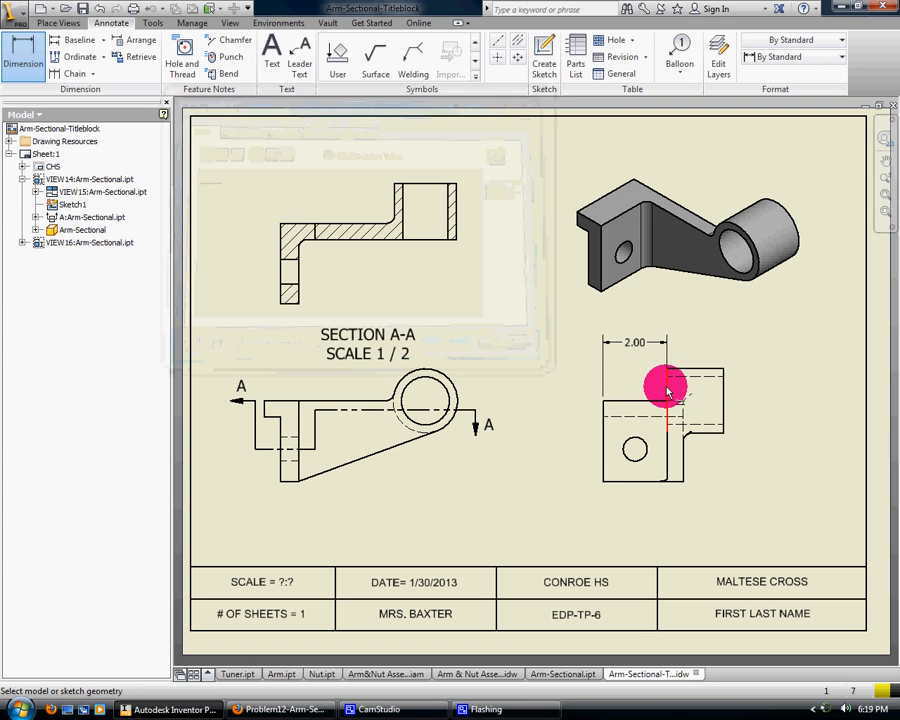
Dimension the cylinder's horizontal length in the side view, in line with the plate width dimension
{"action": "left_click", "coordinate": [666, 386]}
{"action": "left_click", "coordinate": [724, 393]}
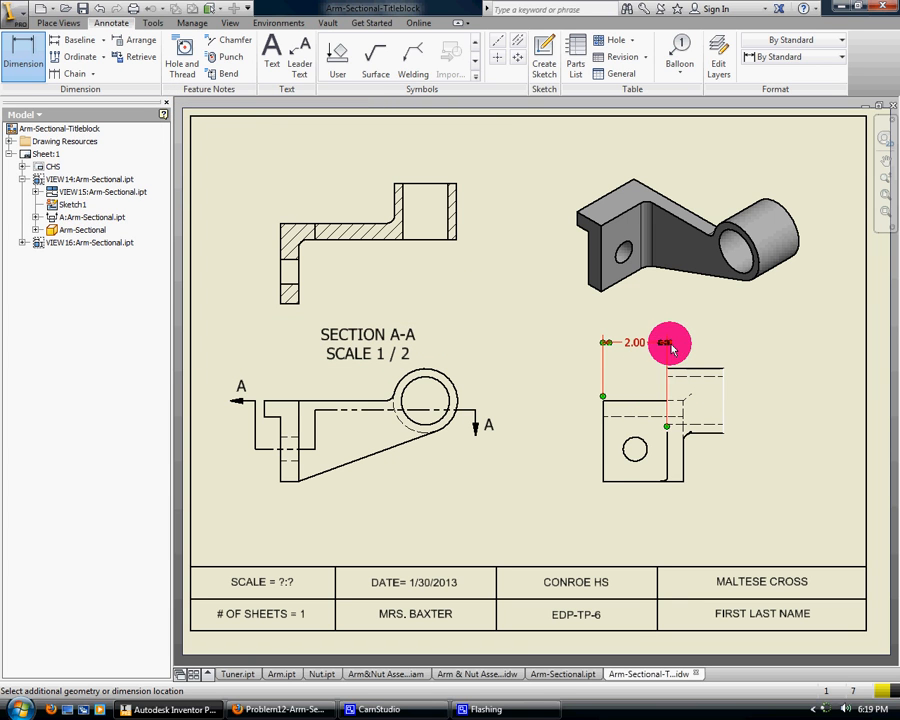
{"action": "left_click", "coordinate": [677, 345]}
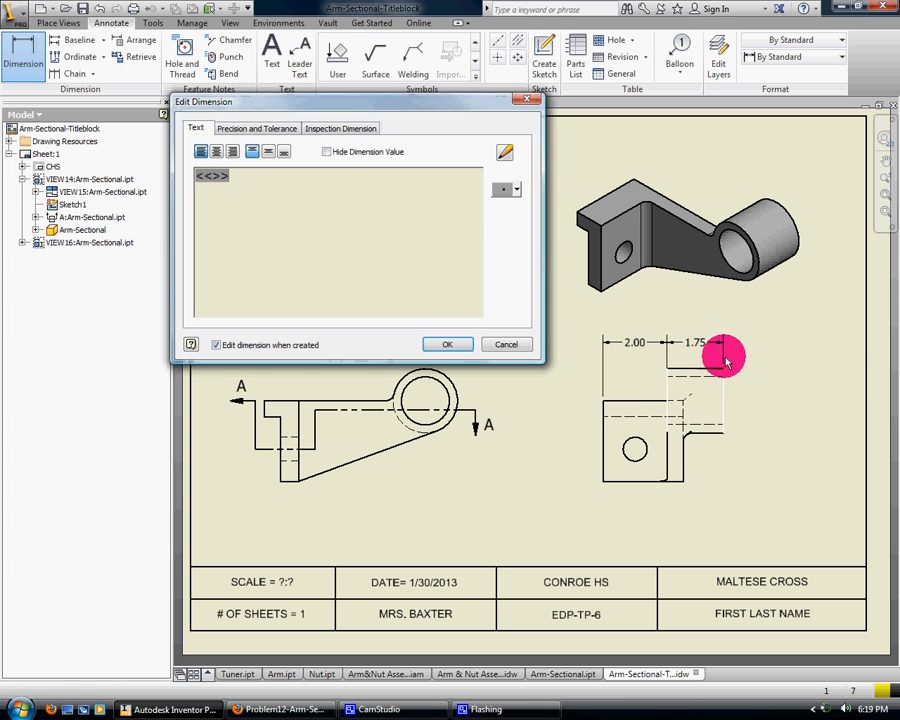
{"action": "left_click", "coordinate": [449, 345]}
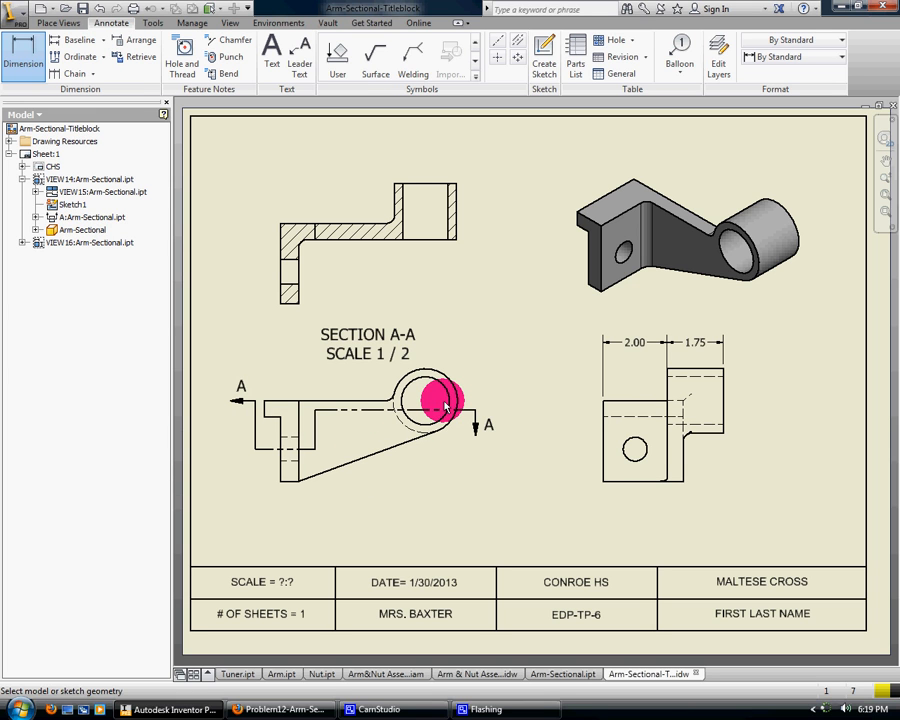
Set the Title in the drawing's iProperties to Arm Sectional and apply the change
{"action": "left_click", "coordinate": [14, 16]}
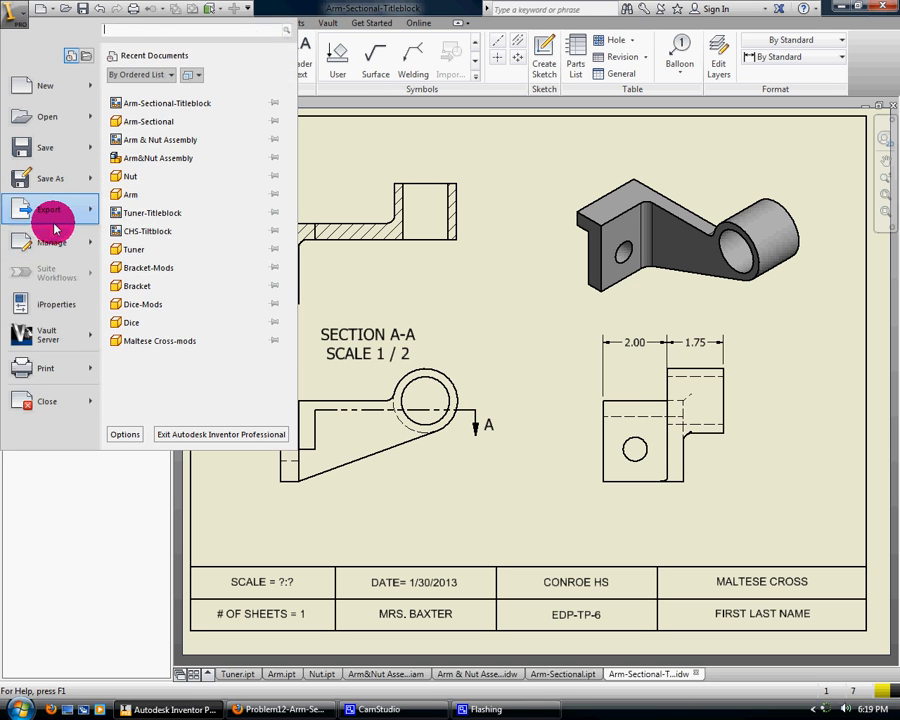
{"action": "left_click", "coordinate": [61, 311]}
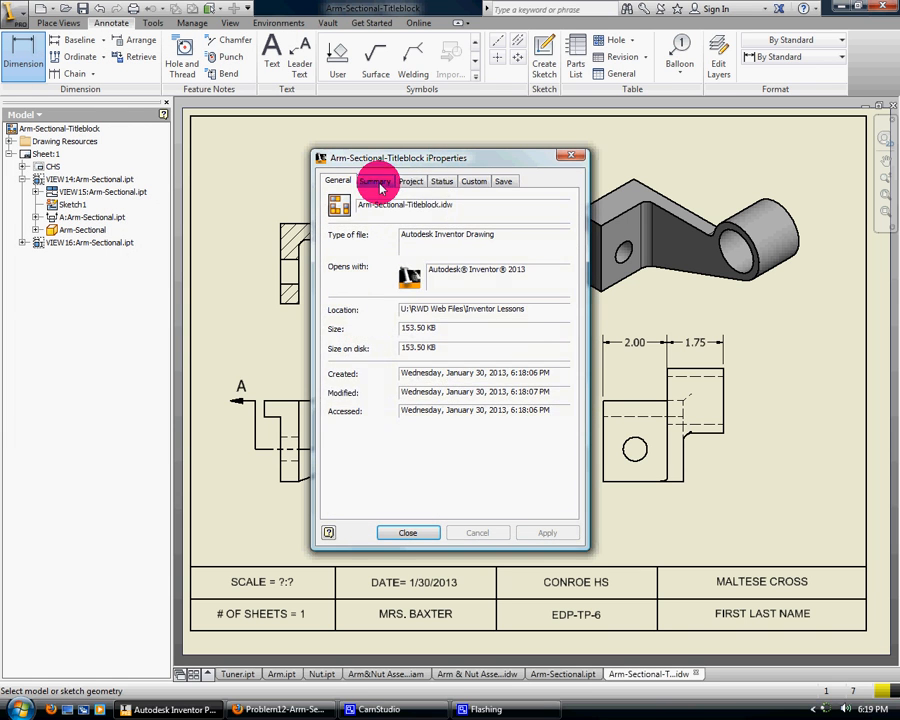
{"action": "left_click", "coordinate": [376, 181]}
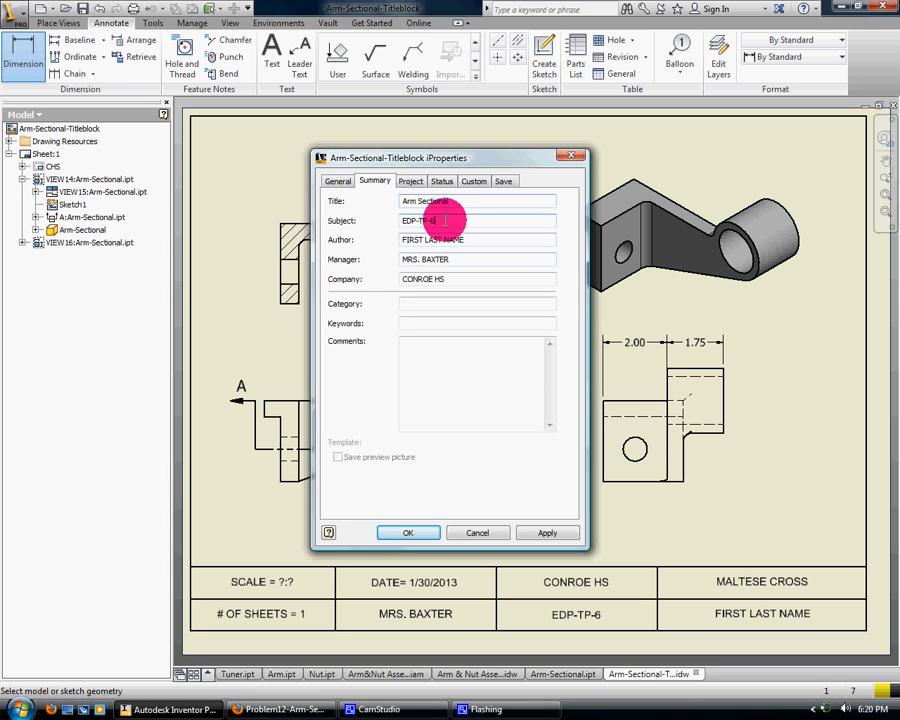
{"action": "left_click", "coordinate": [545, 533]}
{"action": "left_click", "coordinate": [406, 532]}
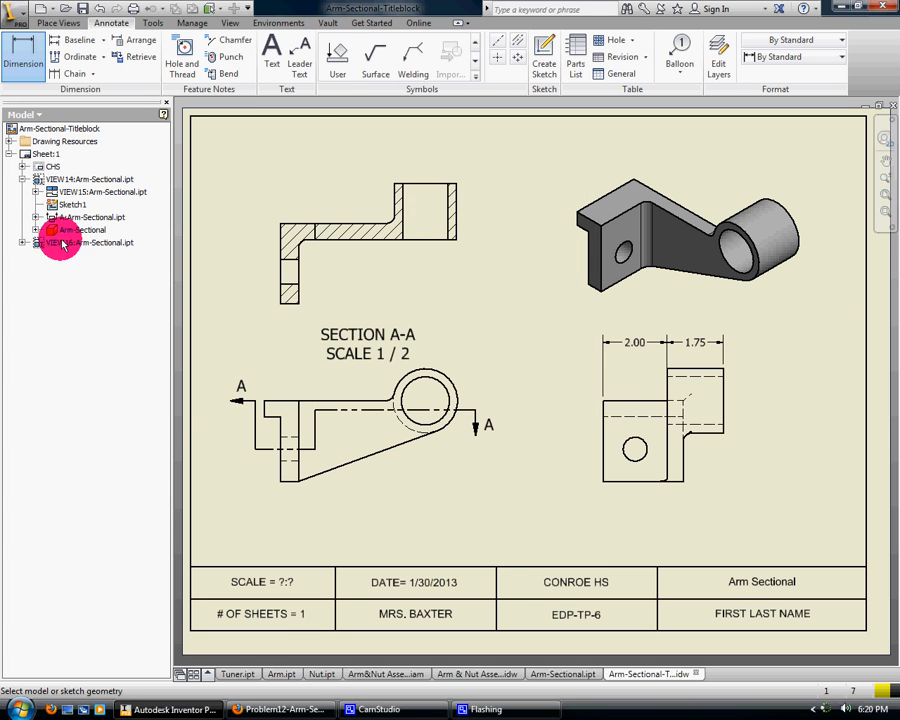
Edit the CHS title block definition so the scale text reads SCALE = 1:2, and save the edits to CHS
{"action": "left_click", "coordinate": [25, 167]}
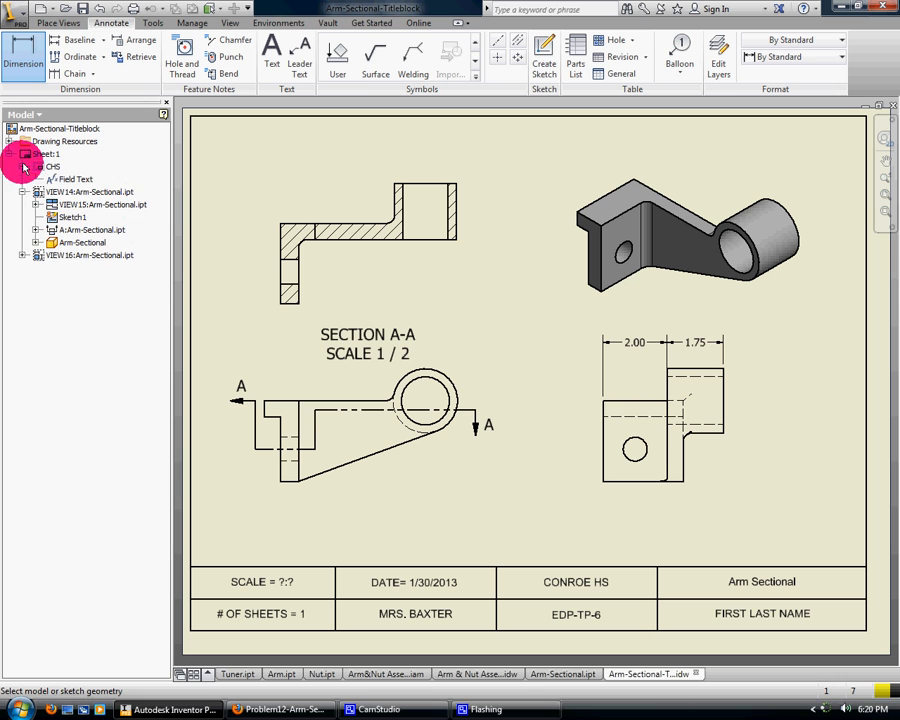
{"action": "left_click", "coordinate": [24, 169]}
{"action": "right_click", "coordinate": [36, 169]}
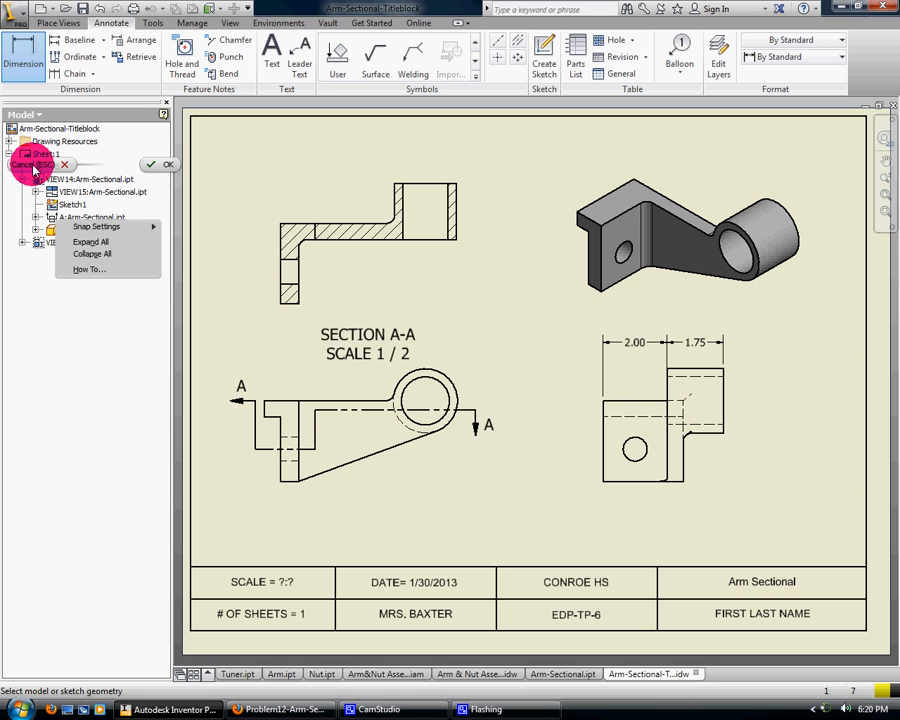
{"action": "left_click", "coordinate": [58, 168]}
{"action": "right_click", "coordinate": [58, 168]}
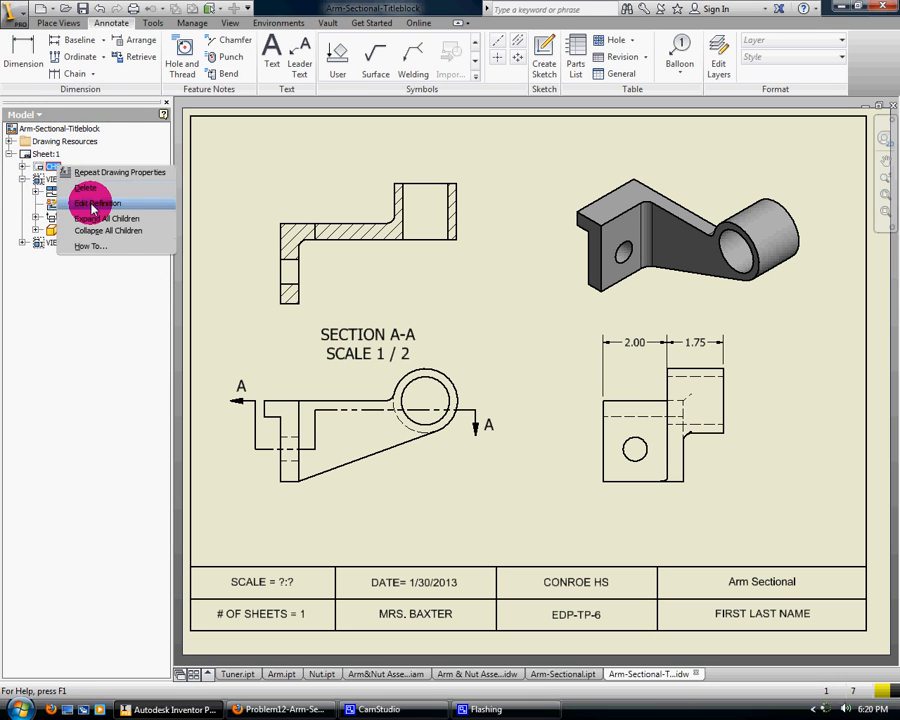
{"action": "left_click", "coordinate": [46, 200]}
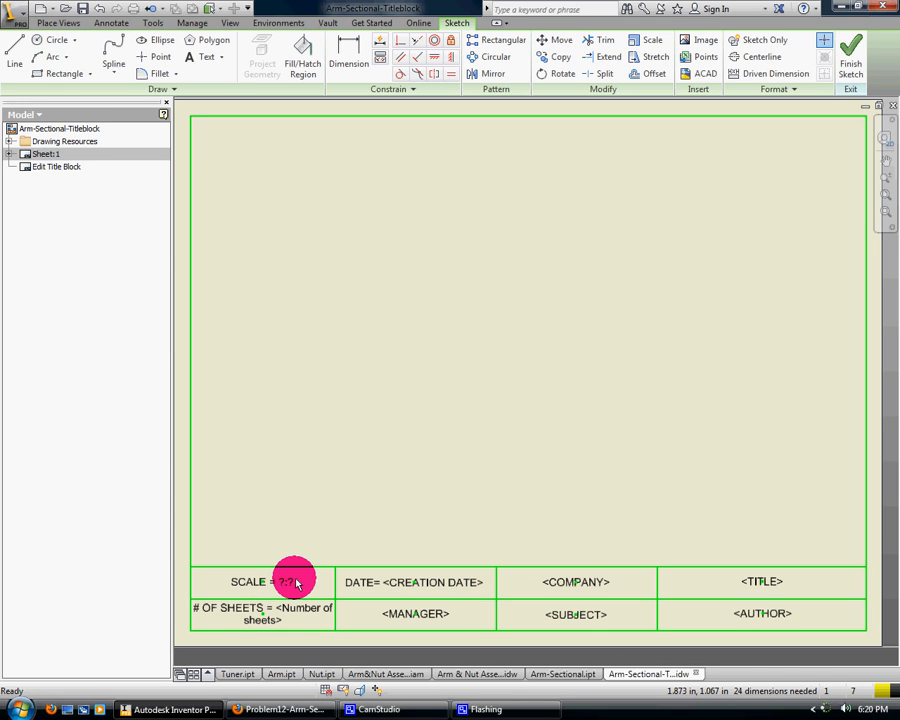
{"action": "double_click", "coordinate": [288, 583]}
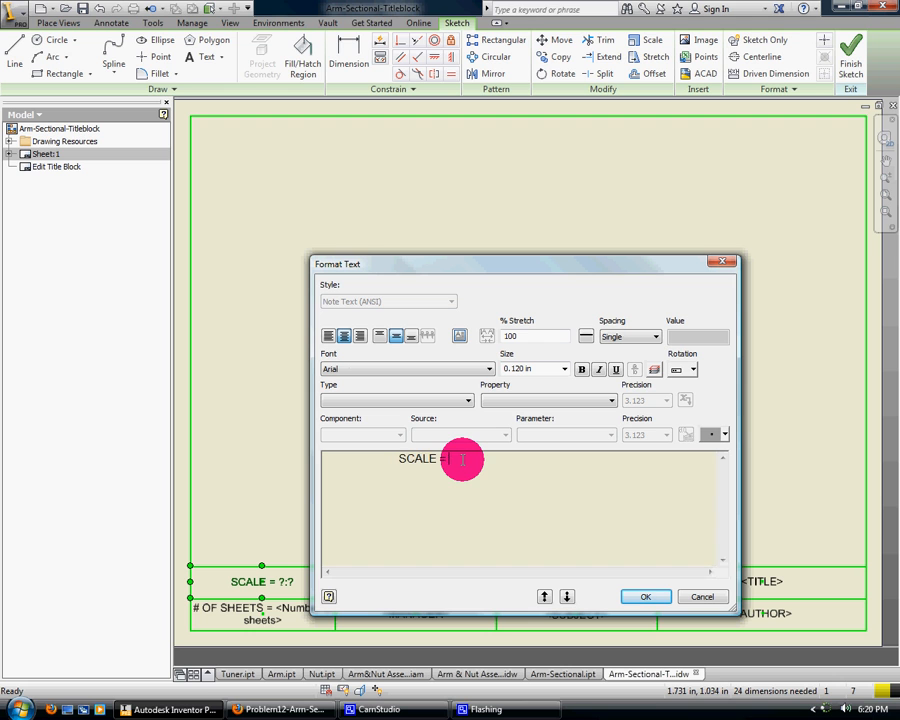
{"action": "left_click", "coordinate": [641, 594]}
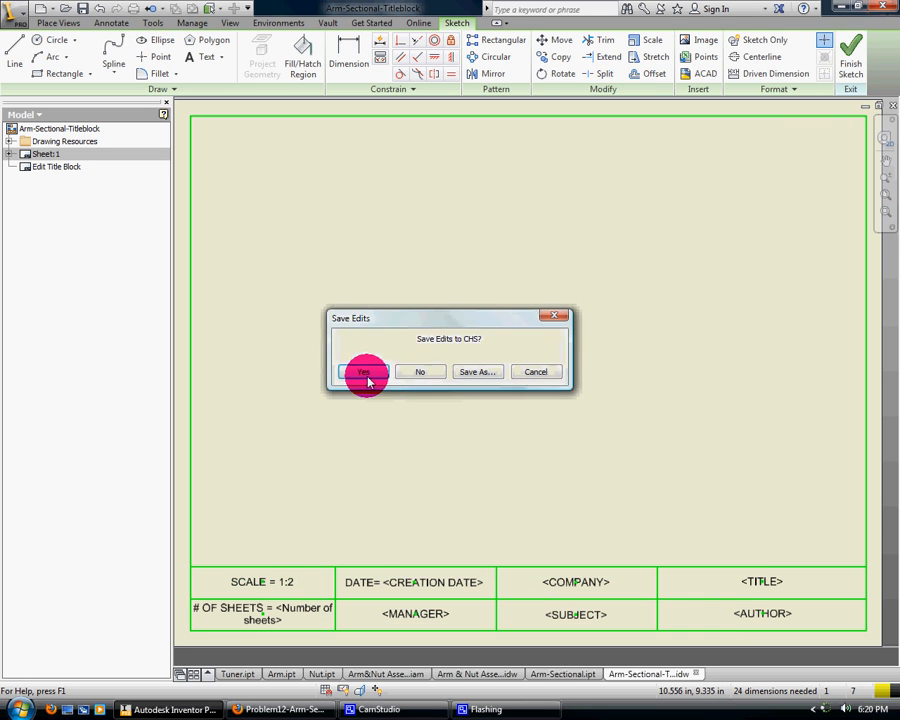
{"action": "left_click", "coordinate": [364, 375]}
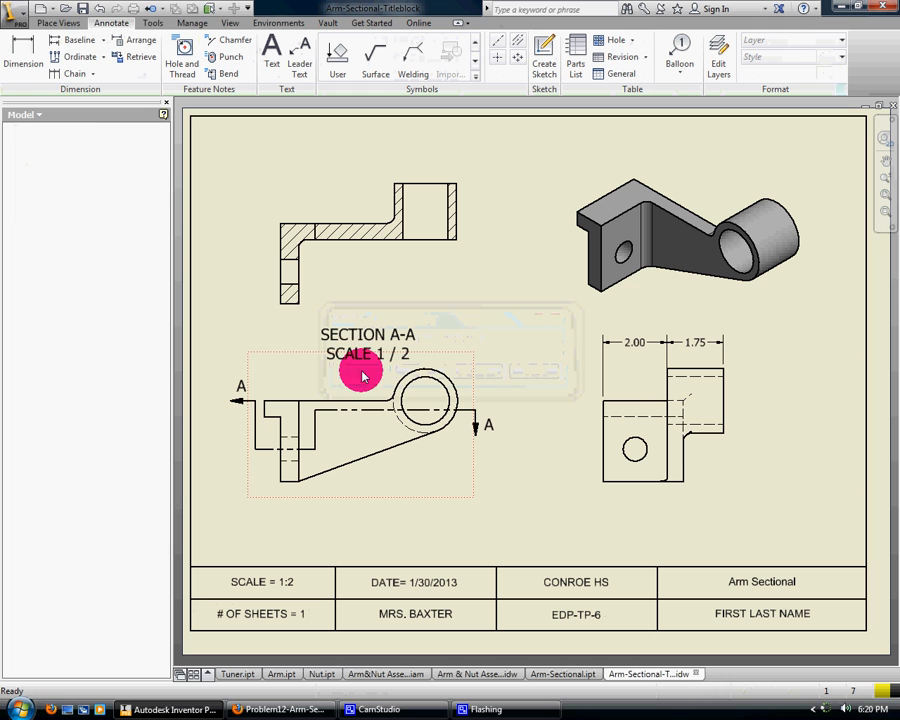
{"action": "left_click", "coordinate": [20, 24]}
{"action": "left_click", "coordinate": [36, 164]}
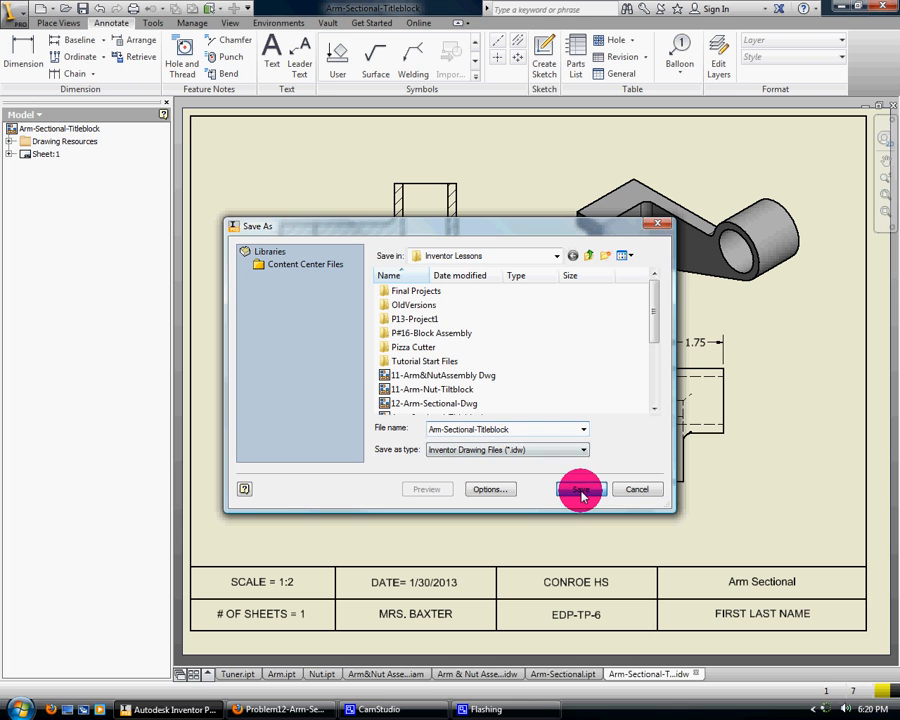
{"action": "left_click", "coordinate": [492, 360]}
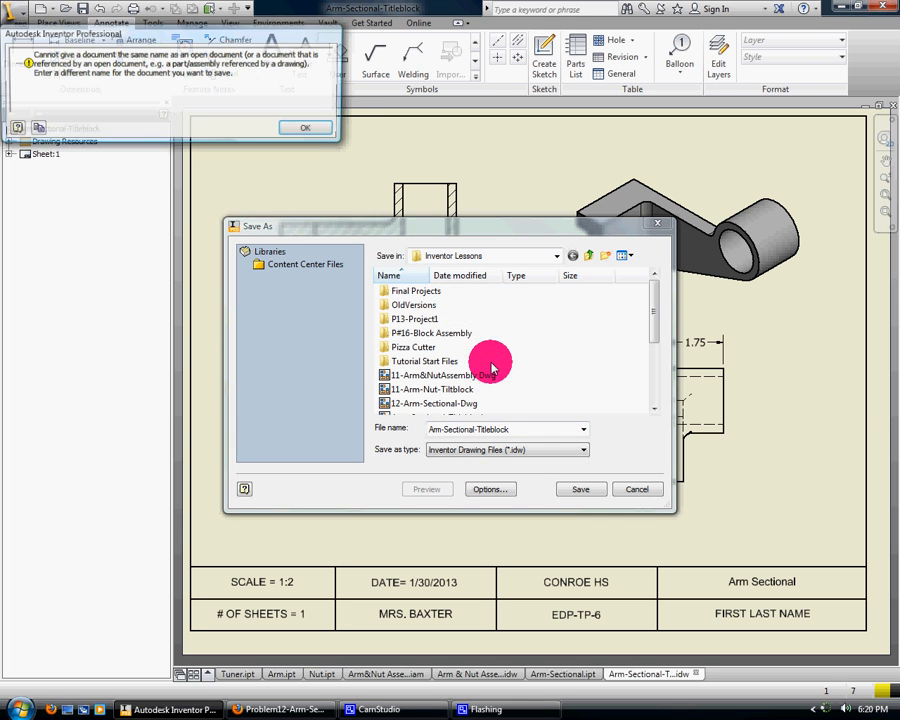
{"action": "left_click", "coordinate": [288, 129]}
{"action": "left_click", "coordinate": [655, 494]}
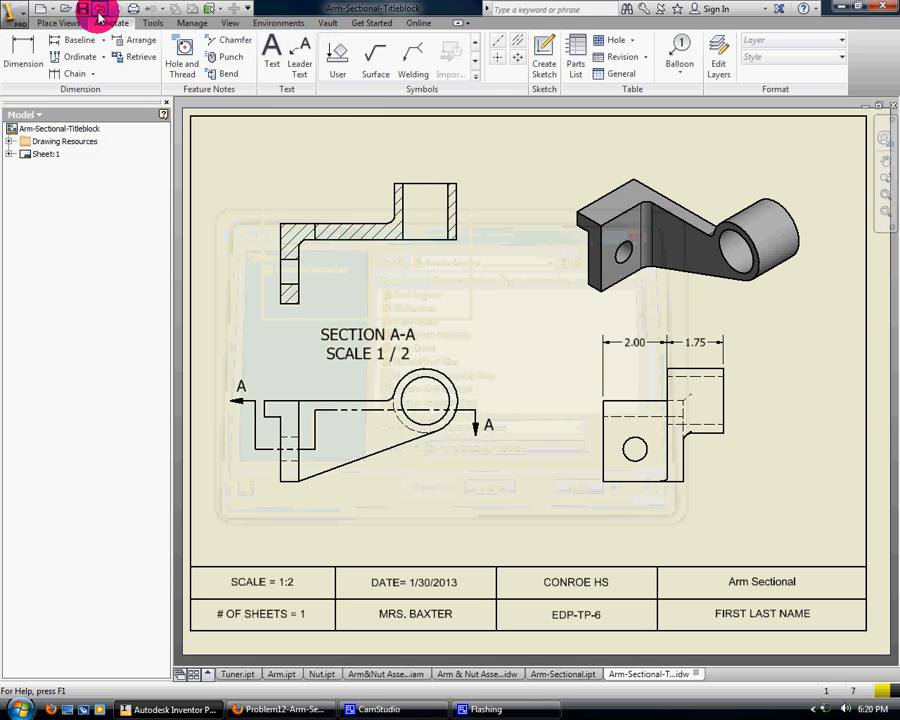
Save the drawing under its existing name and look over the available export formats, including PDF
{"action": "left_click", "coordinate": [84, 10]}
{"action": "left_click", "coordinate": [22, 18]}
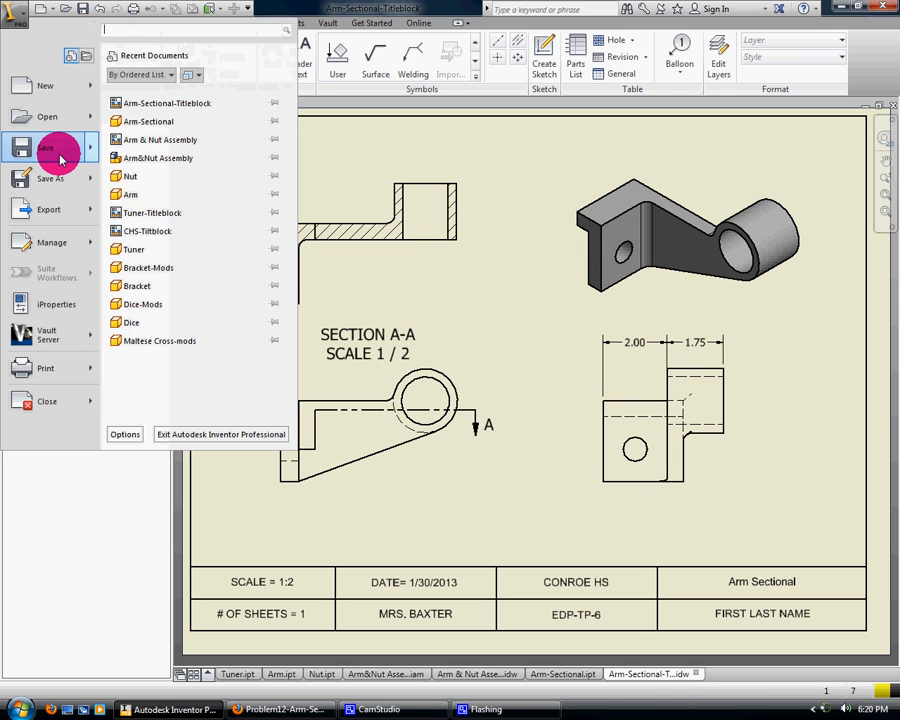
{"action": "mouse_move", "coordinate": [60, 156]}
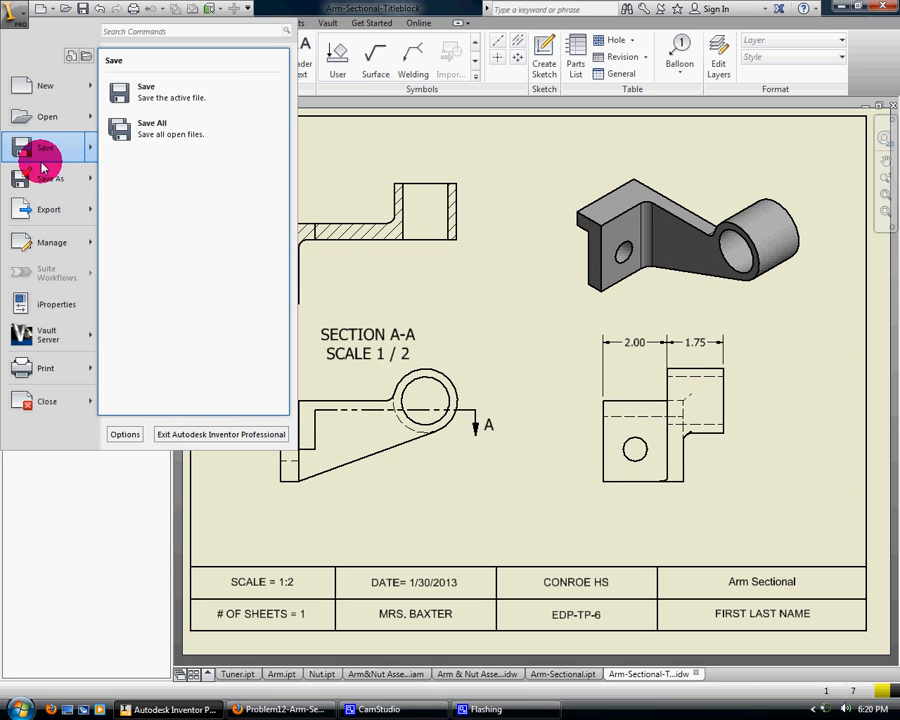
{"action": "mouse_move", "coordinate": [42, 205]}
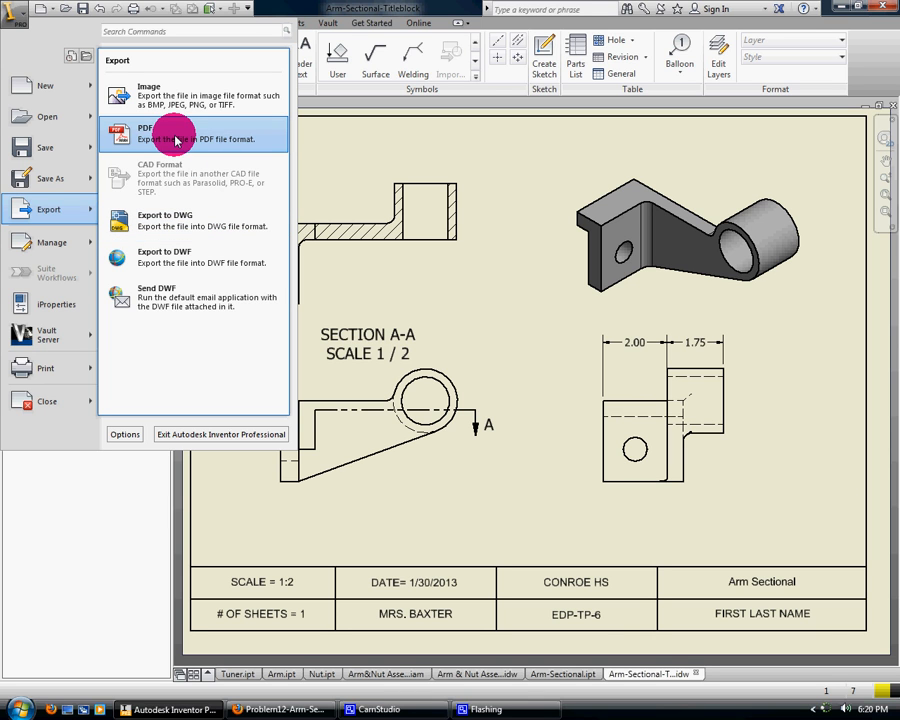
{"action": "left_click", "coordinate": [296, 8]}
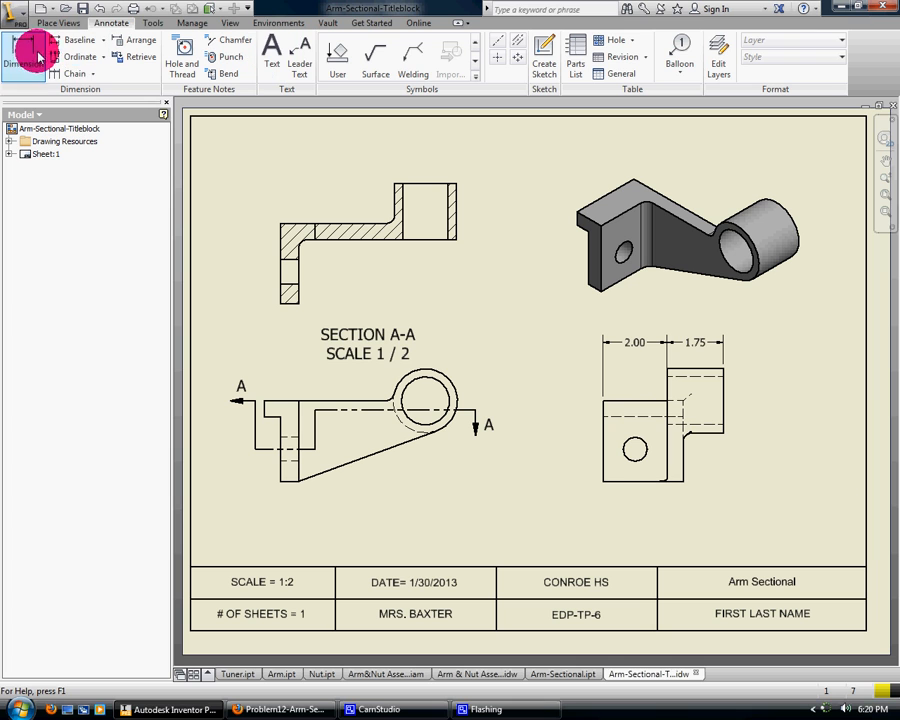
Dimension the horizontal arm's vertical thickness in section A-A, placing the dimension to the left of the view
{"action": "left_click", "coordinate": [70, 73]}
{"action": "key", "text": "d"}
{"action": "left_click", "coordinate": [333, 226]}
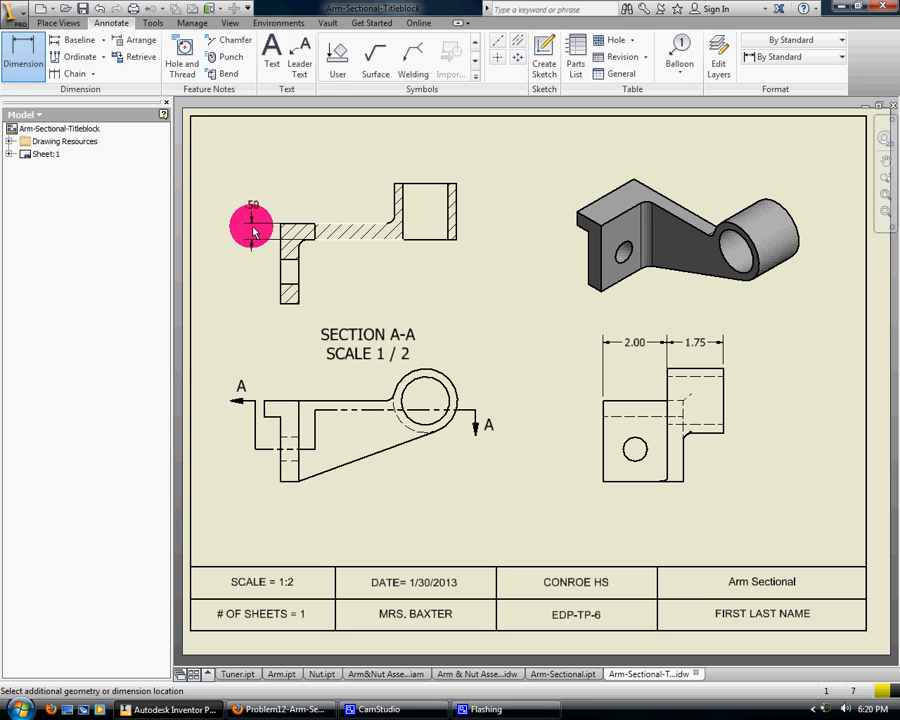
{"action": "left_click", "coordinate": [252, 230]}
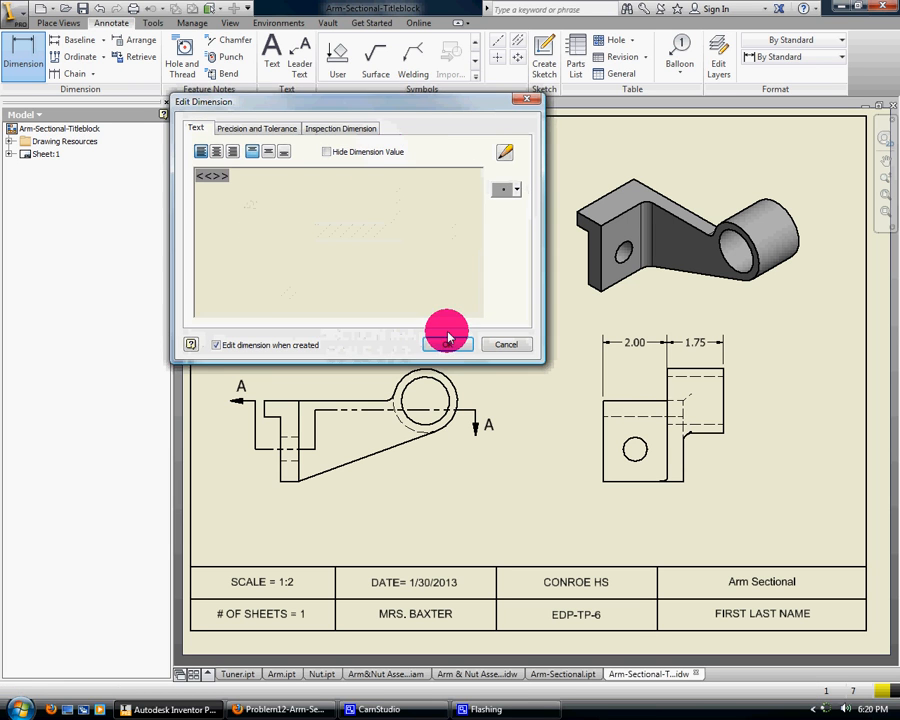
{"action": "left_click", "coordinate": [445, 338]}
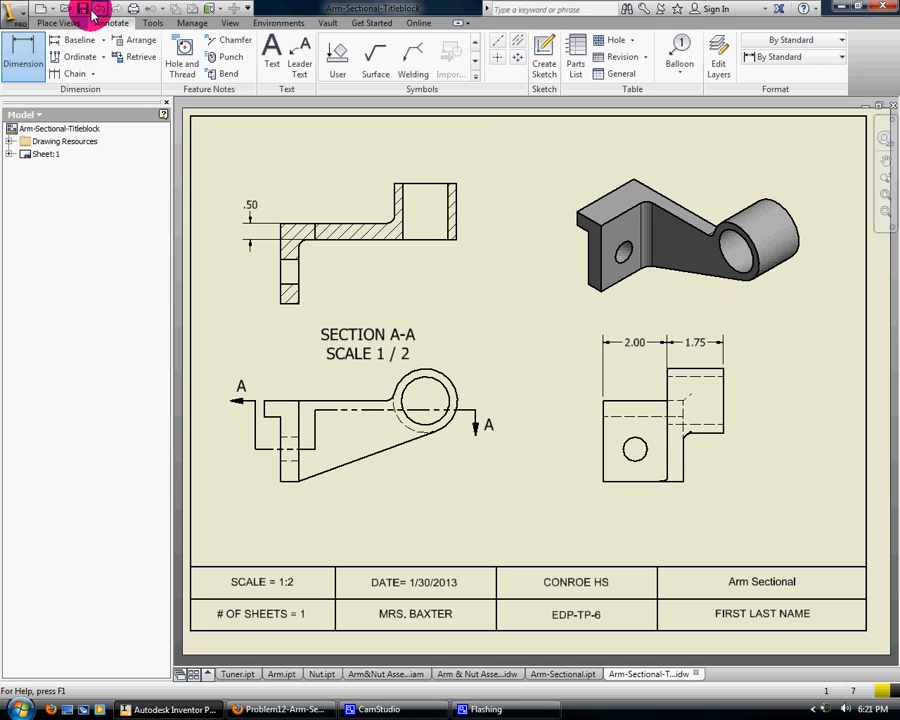
{"action": "left_click", "coordinate": [383, 709]}
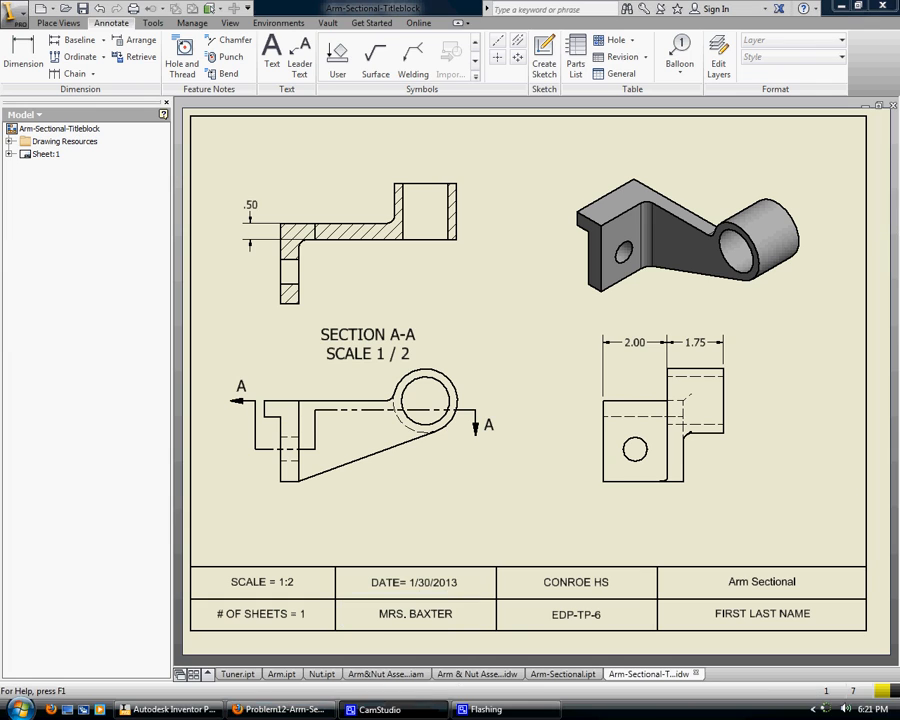